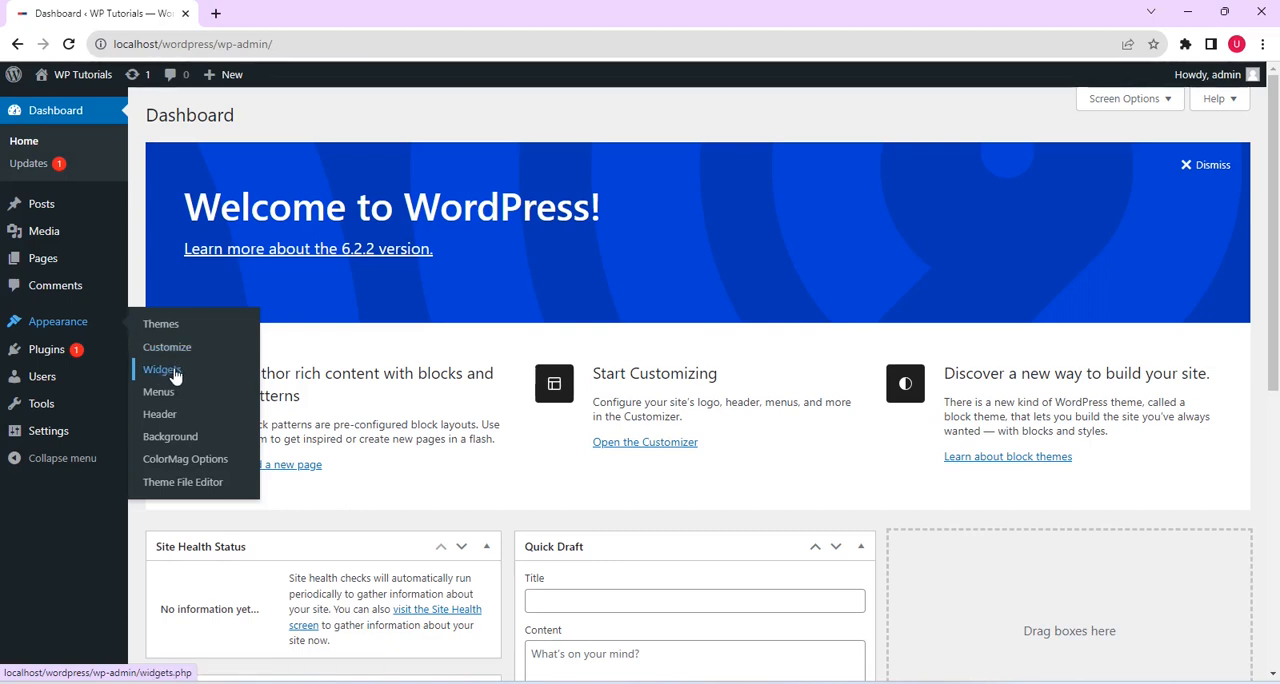
Open the site's widget management screen and look through its widget areas with the Right Sidebar area collapsed
click(175, 374)
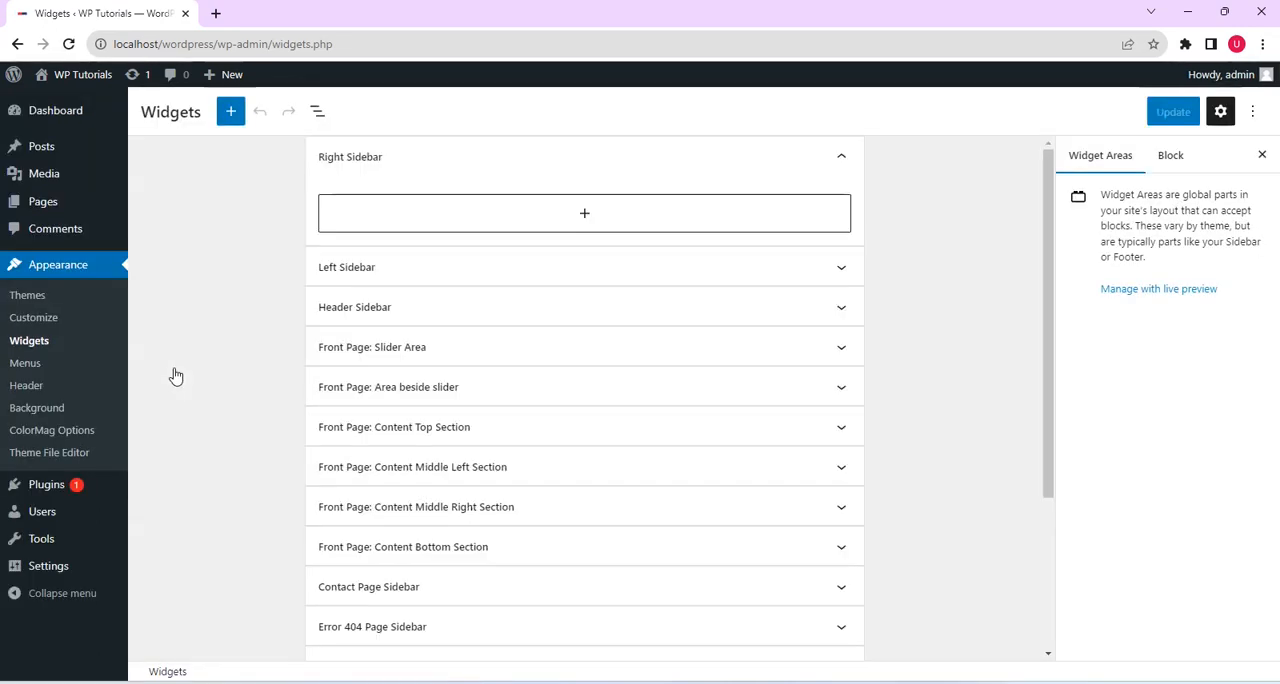
drag(1048, 236, 1062, 505)
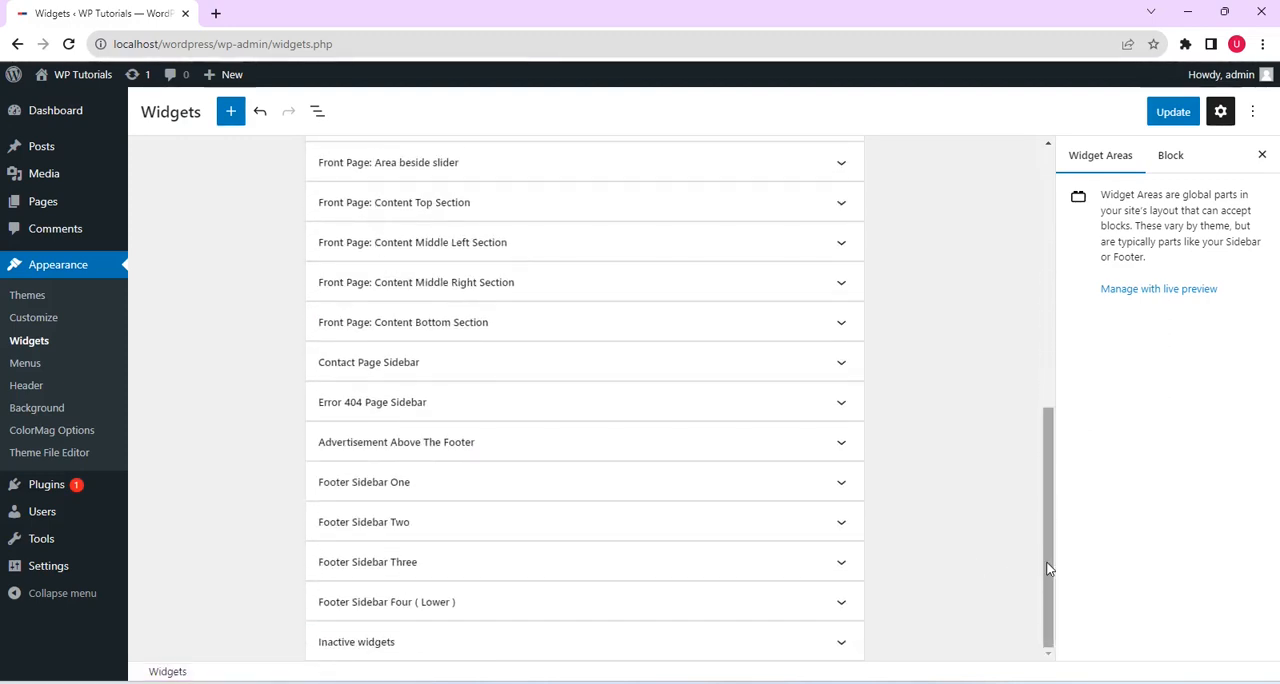
drag(1048, 567, 1022, 201)
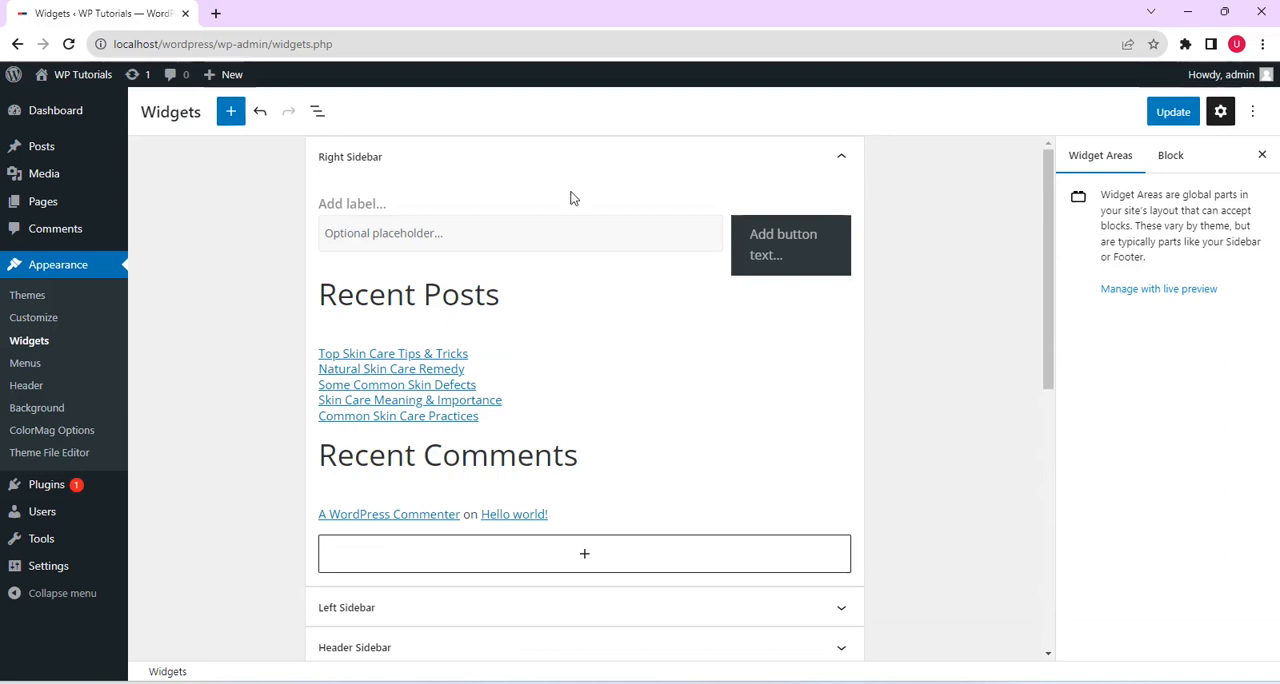
click(841, 160)
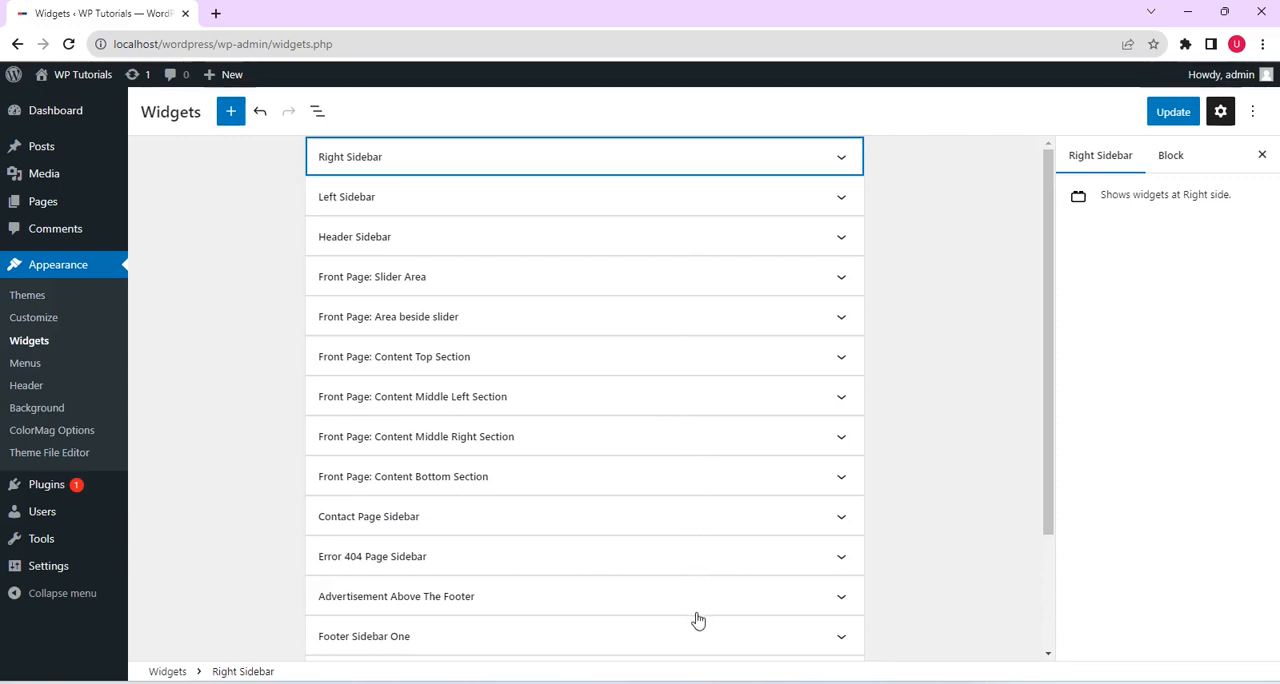
drag(1046, 395, 1046, 229)
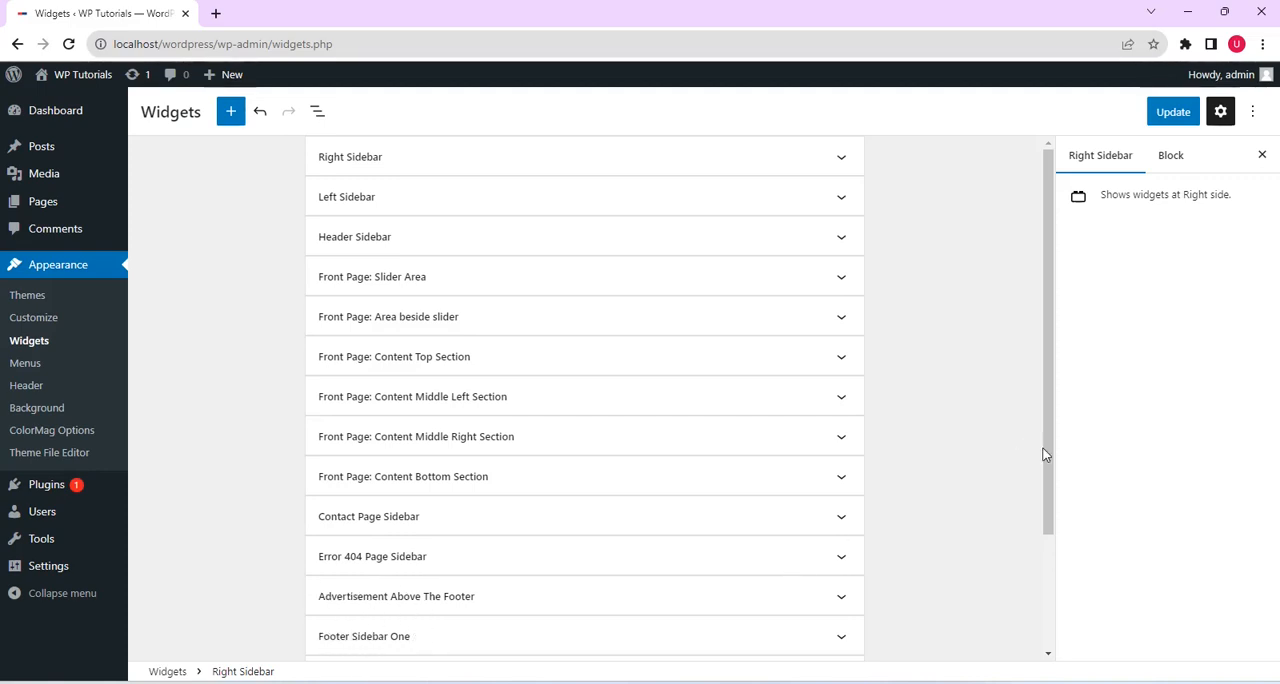
drag(1043, 455, 1051, 549)
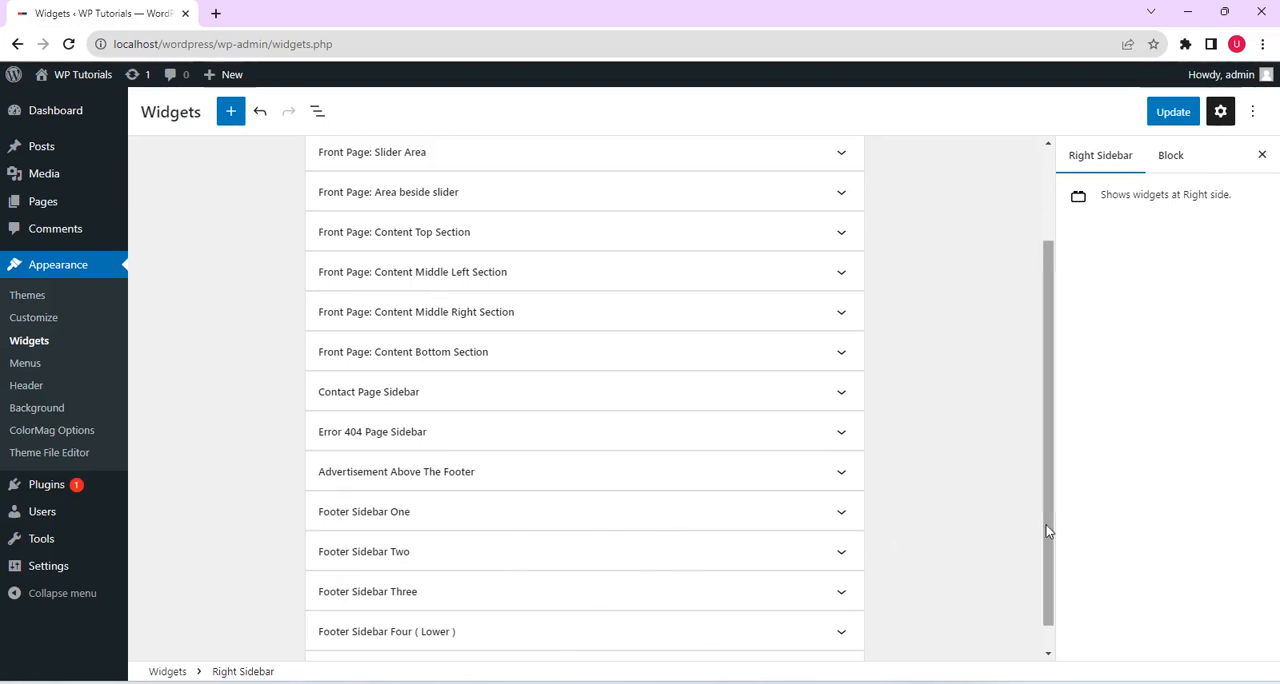
drag(1046, 528, 1051, 634)
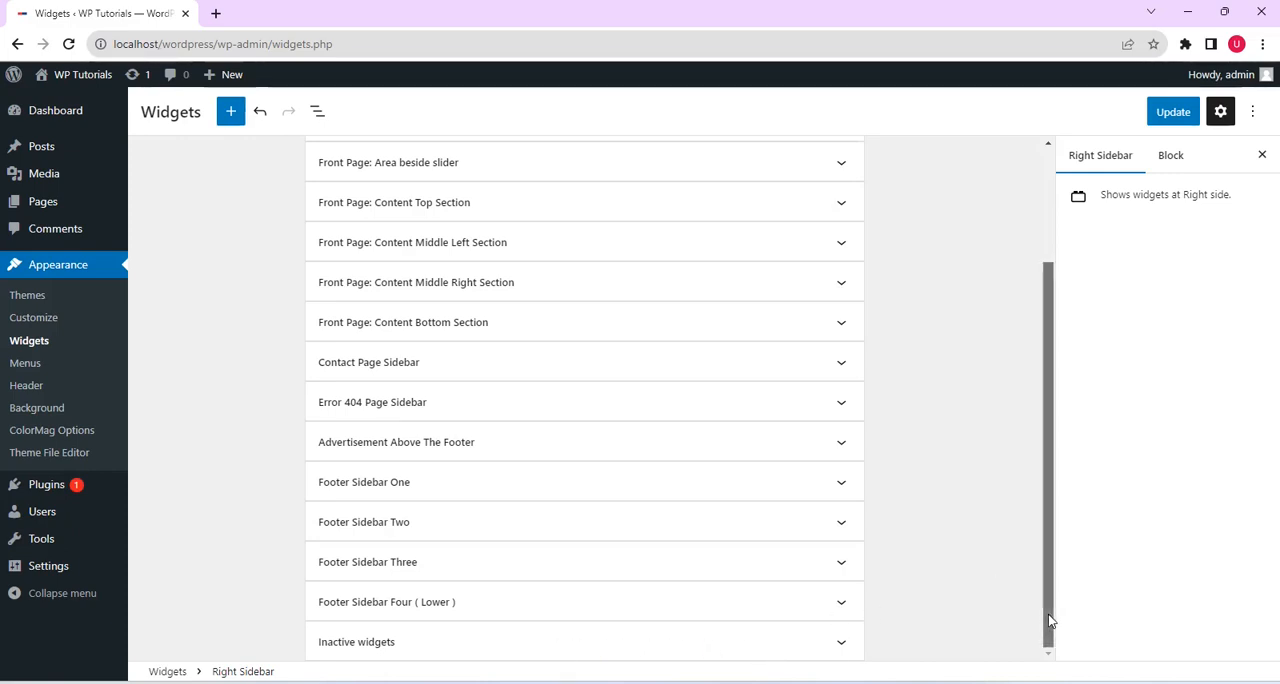
drag(1049, 615, 1013, 294)
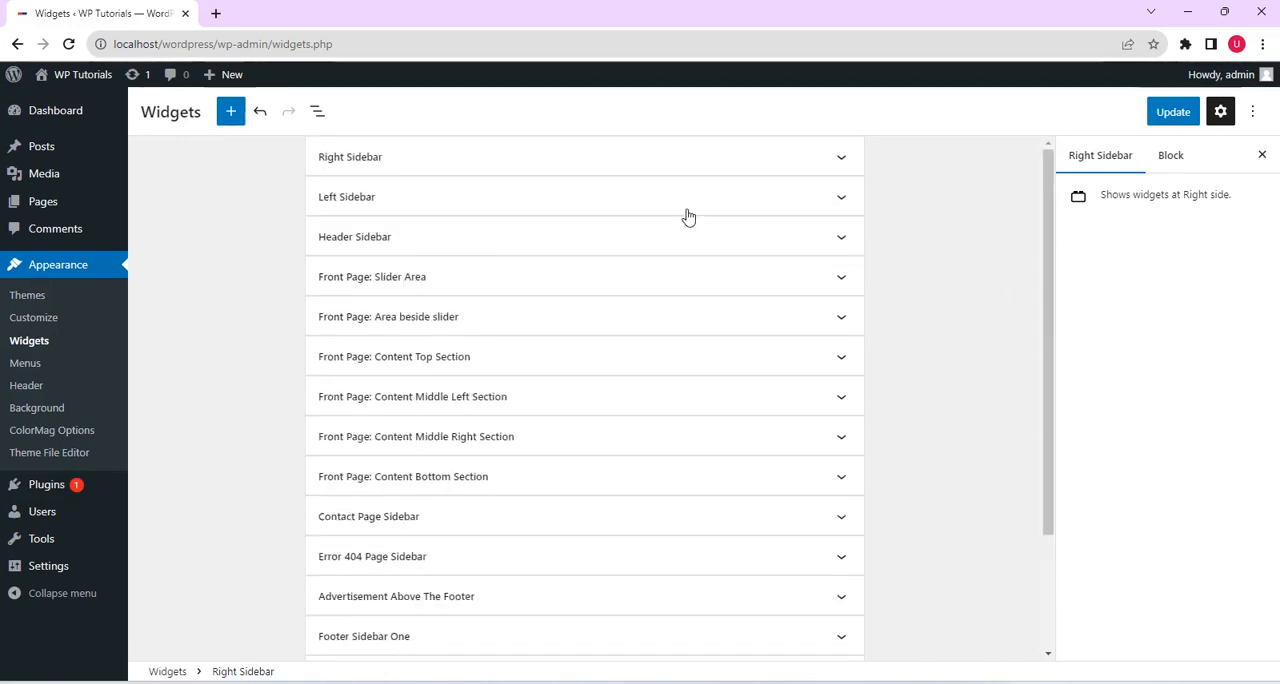
Open the live site in a new browser tab and view its front page down to the Skin Care section
mouse_move(88, 83)
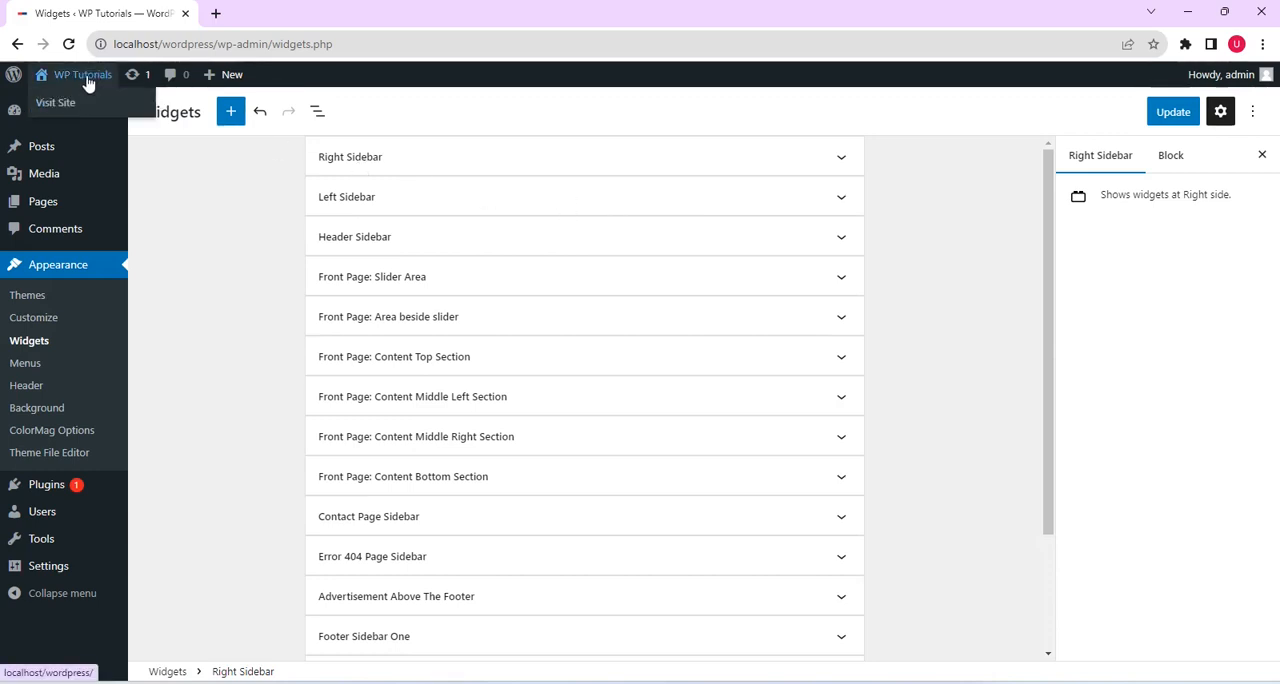
right_click(63, 104)
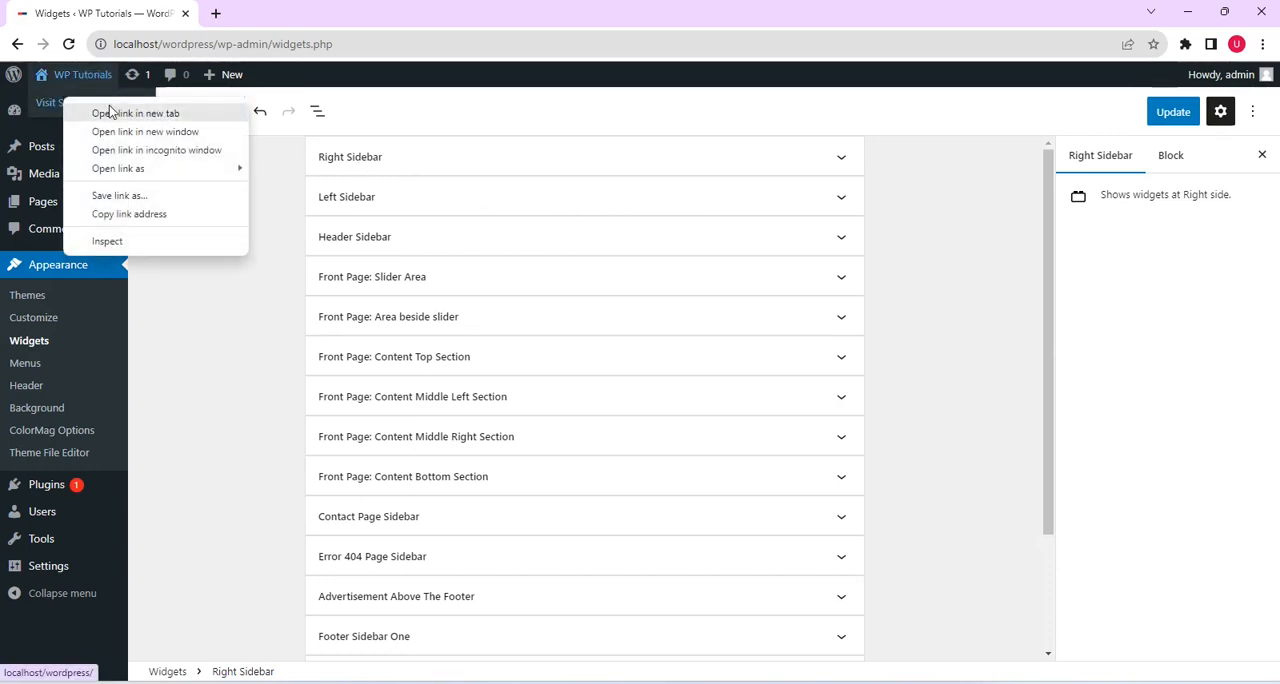
click(108, 111)
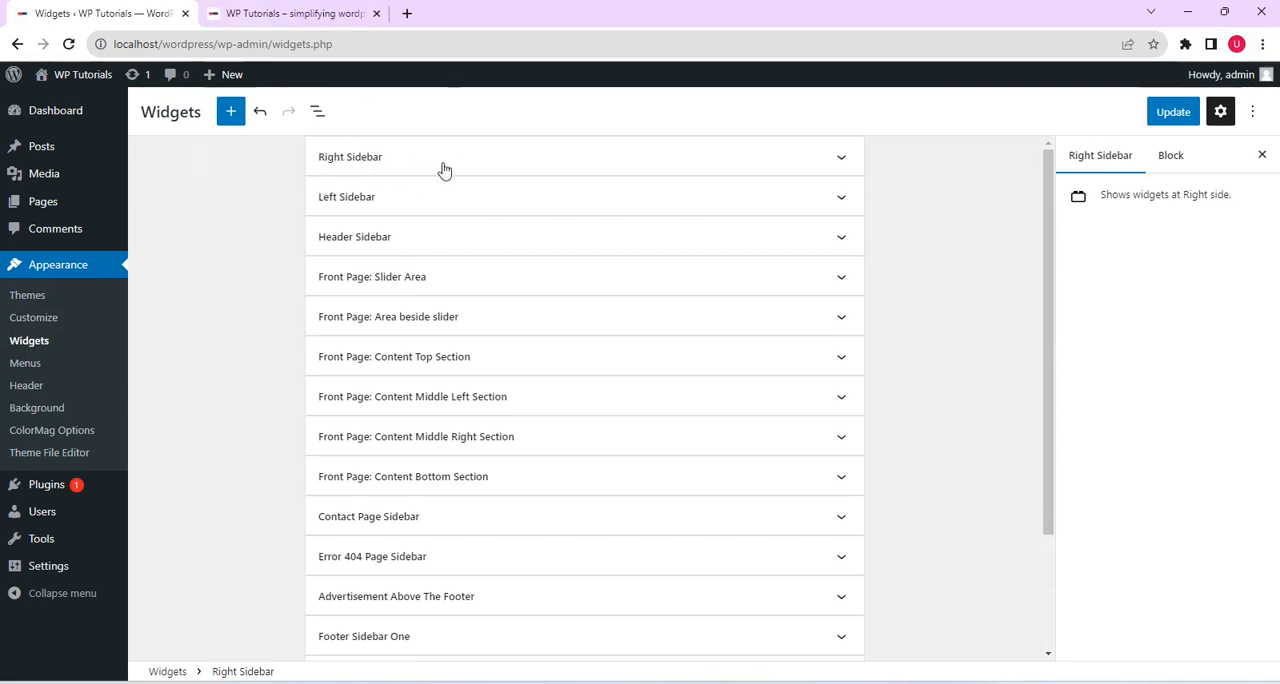
click(322, 16)
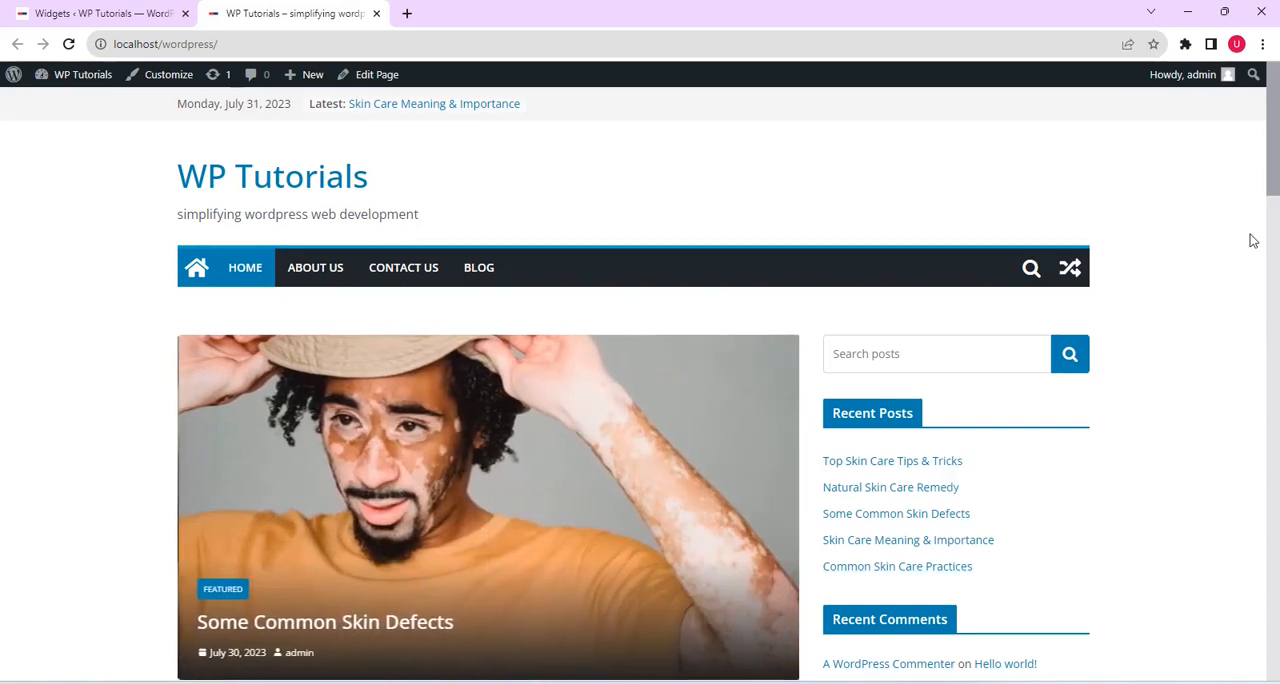
scroll(1275, 210, down, 2)
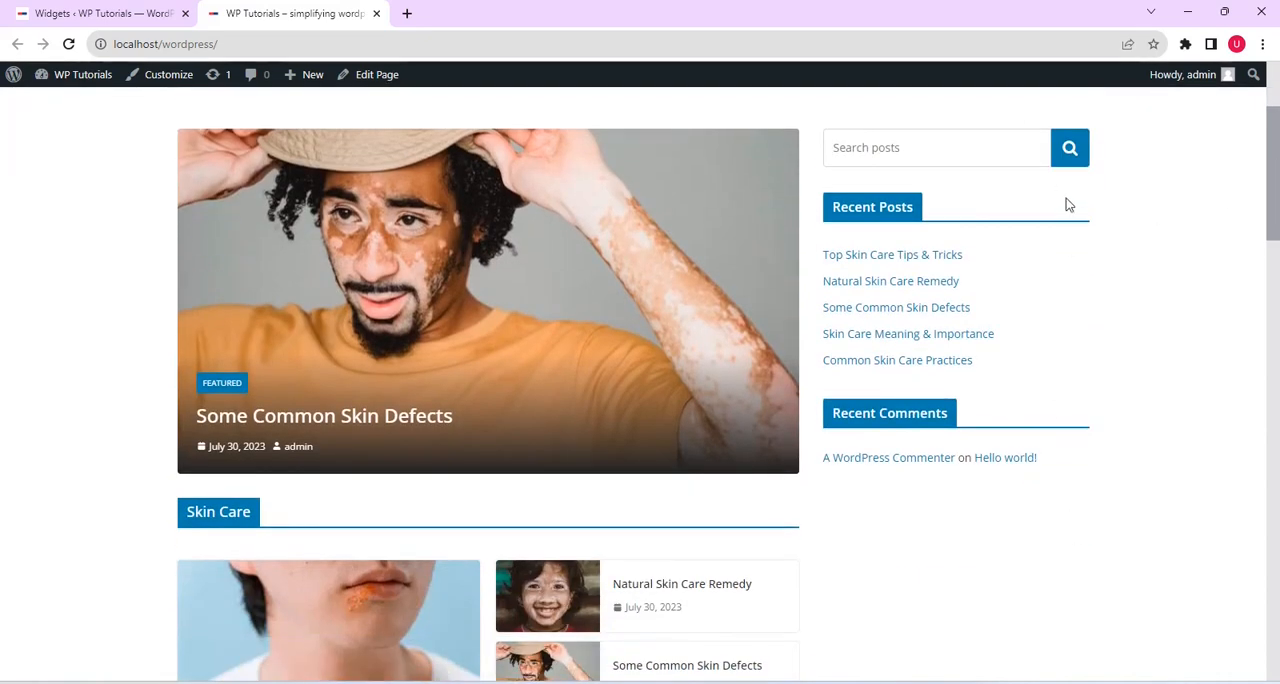
Compare the list of widget areas with the matching sections of the live front page
click(143, 13)
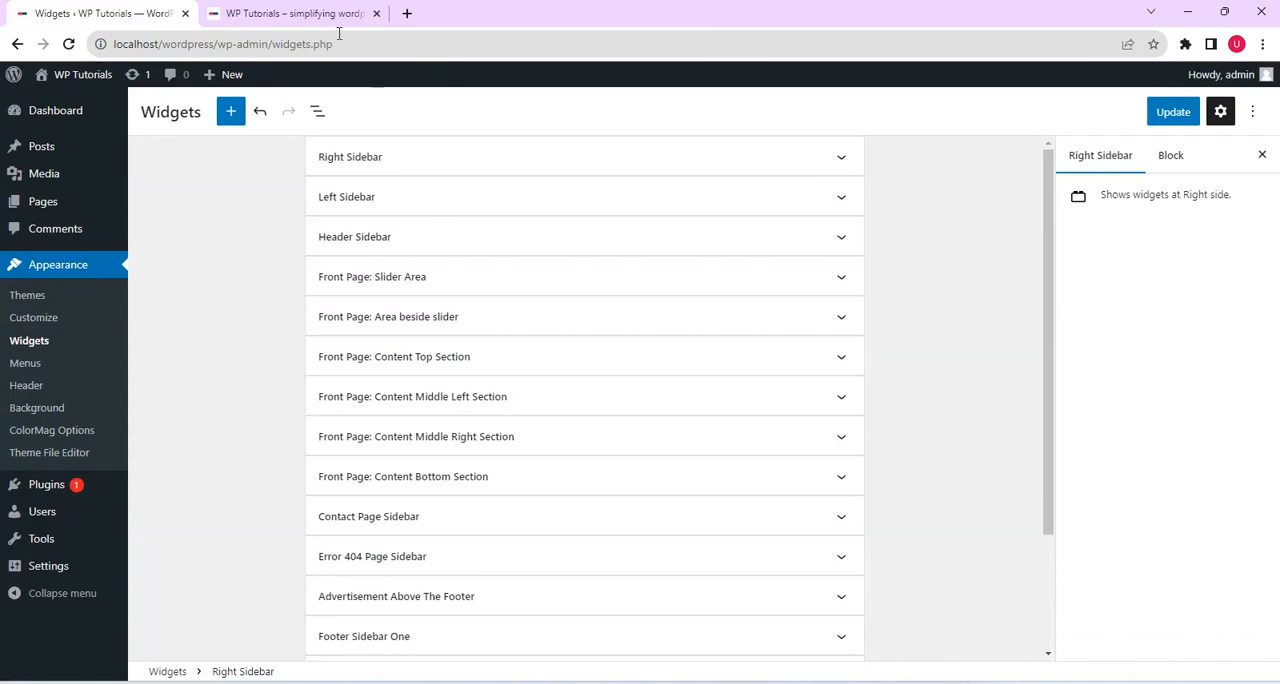
click(313, 12)
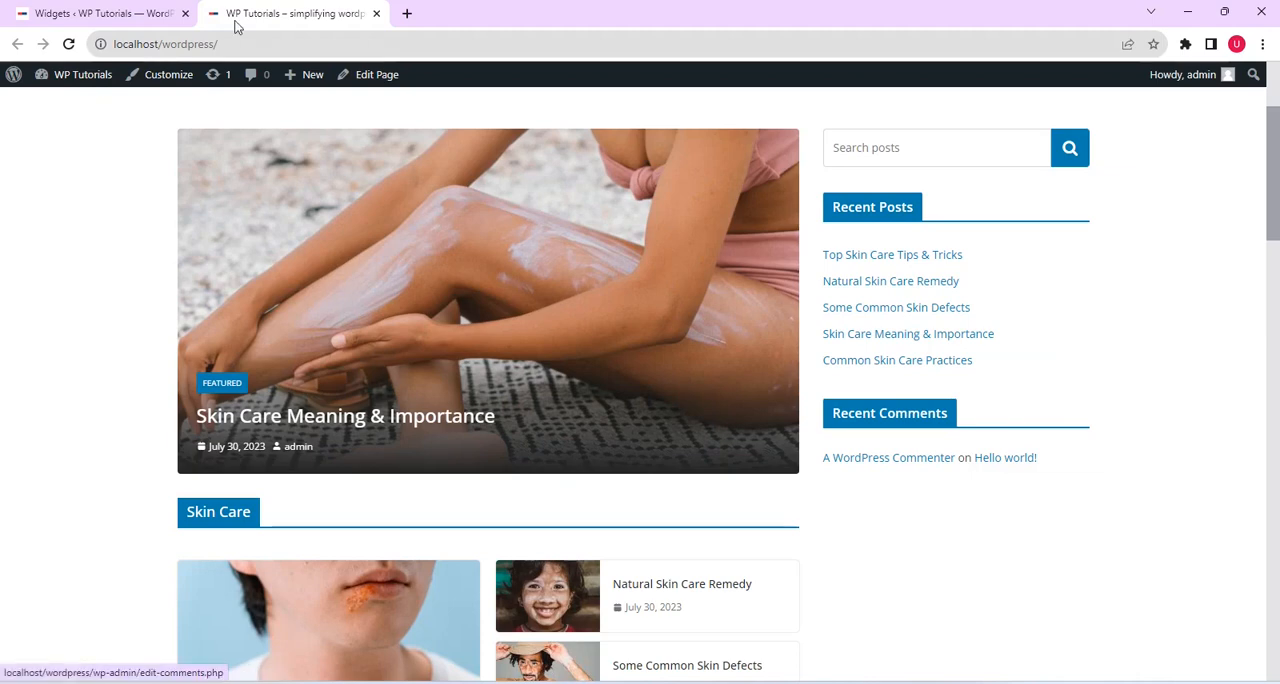
click(140, 13)
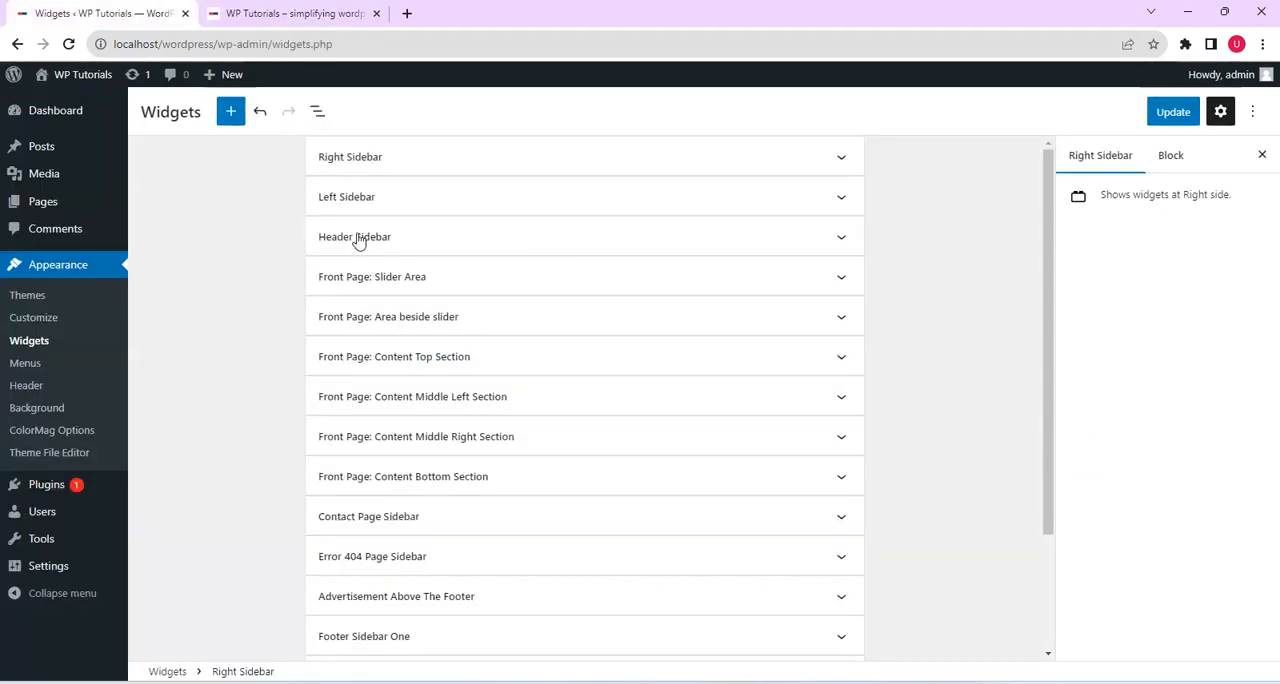
click(309, 15)
scroll(1276, 195, up, 2)
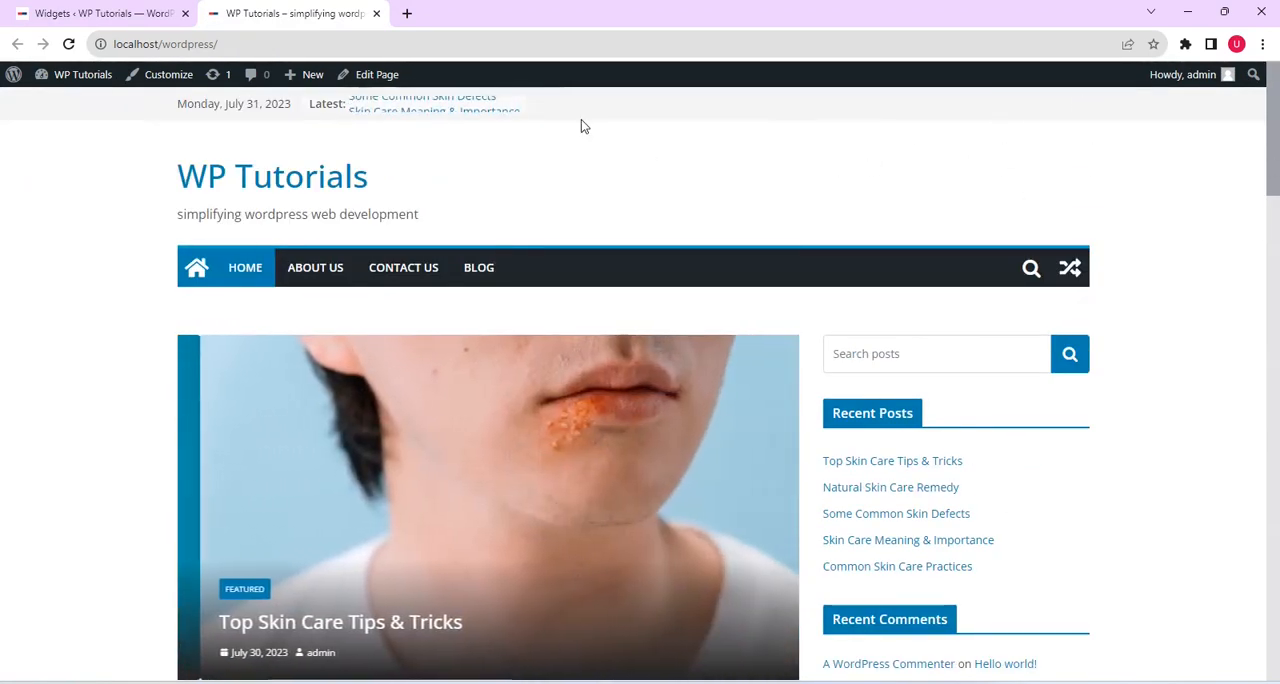
click(118, 14)
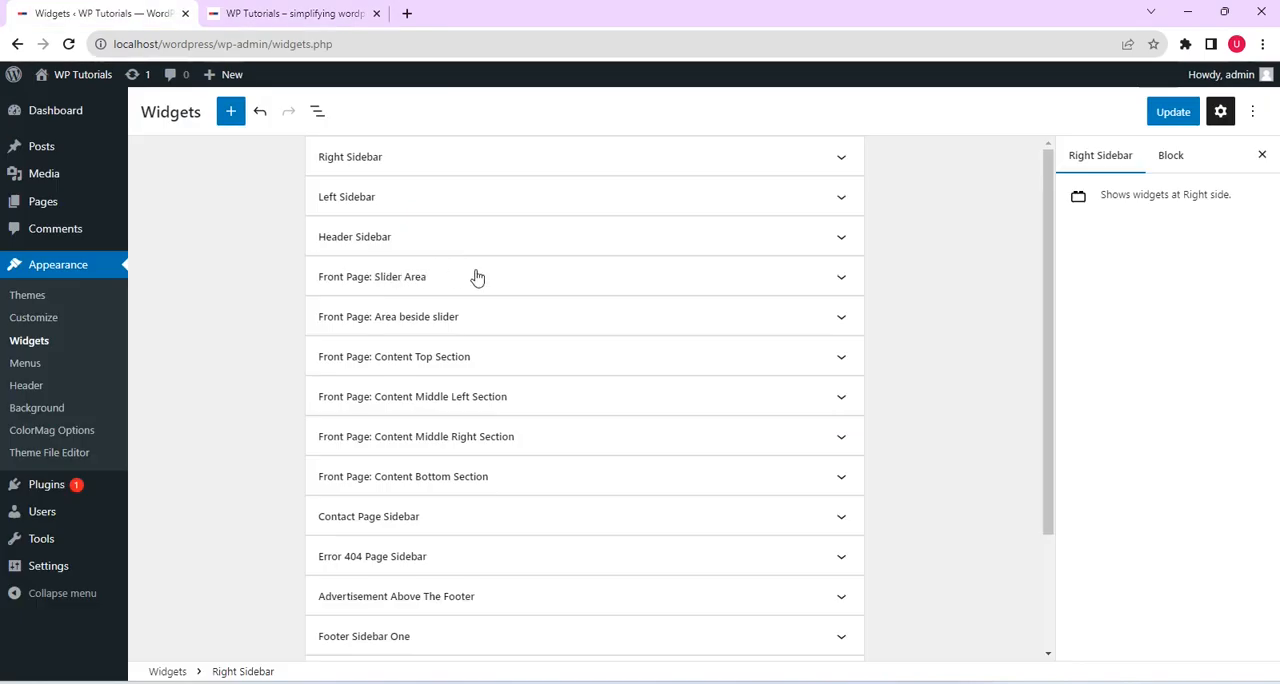
click(300, 14)
click(300, 13)
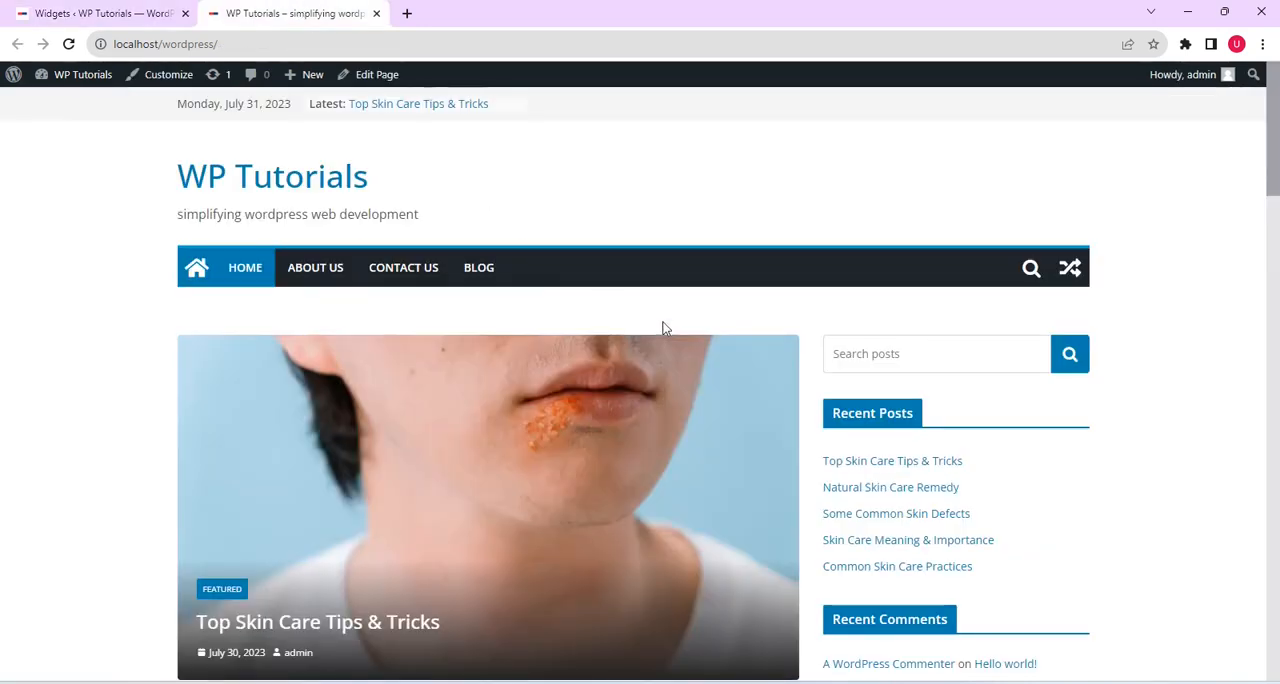
click(112, 13)
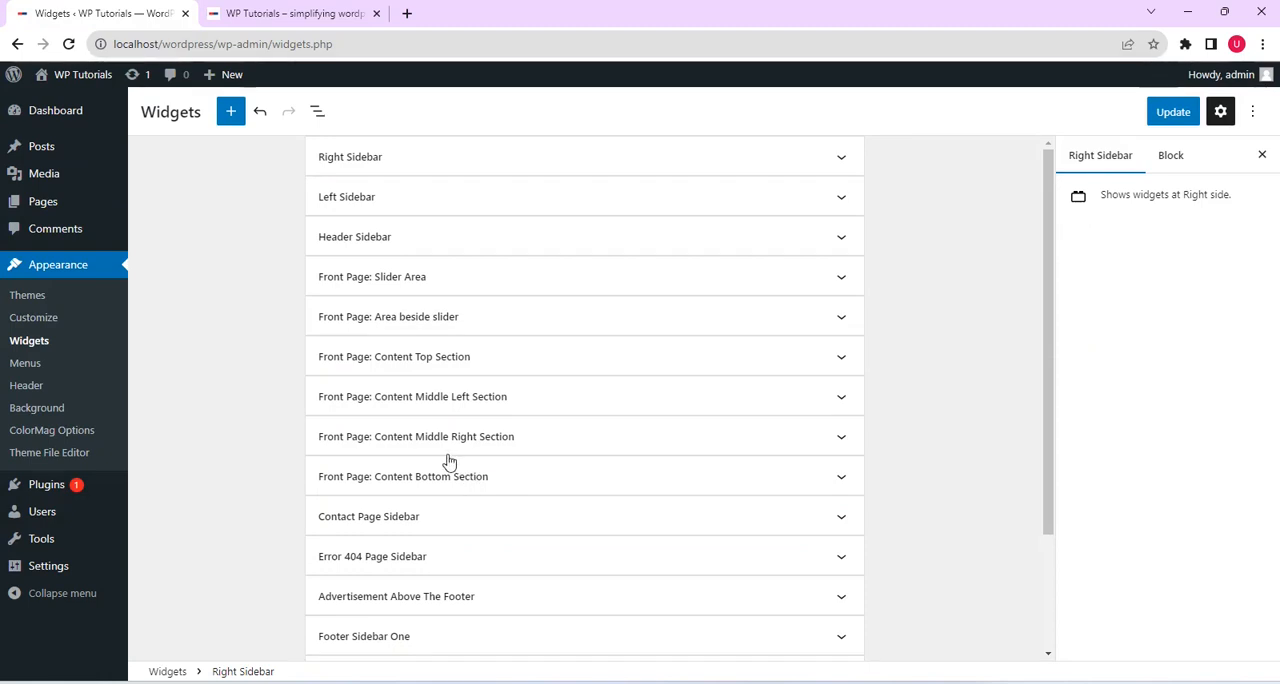
Expand the Right Sidebar widget area and compare its widgets with the sidebar on the live front page
click(456, 164)
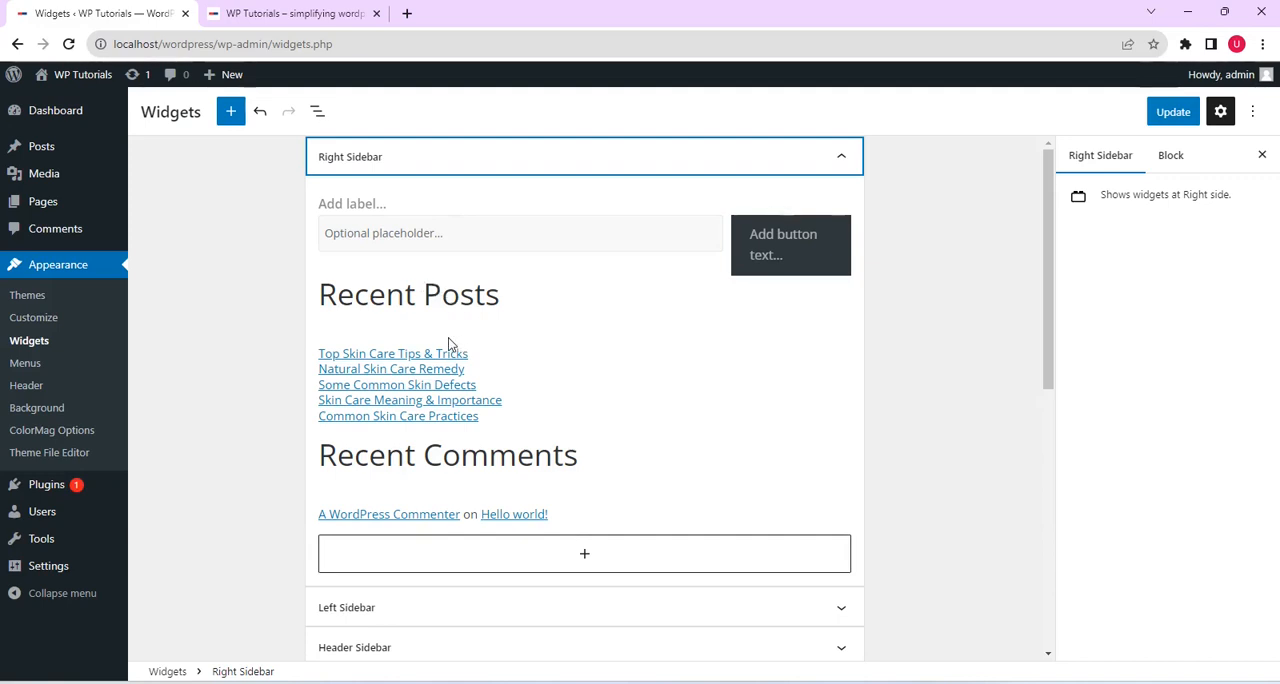
click(320, 13)
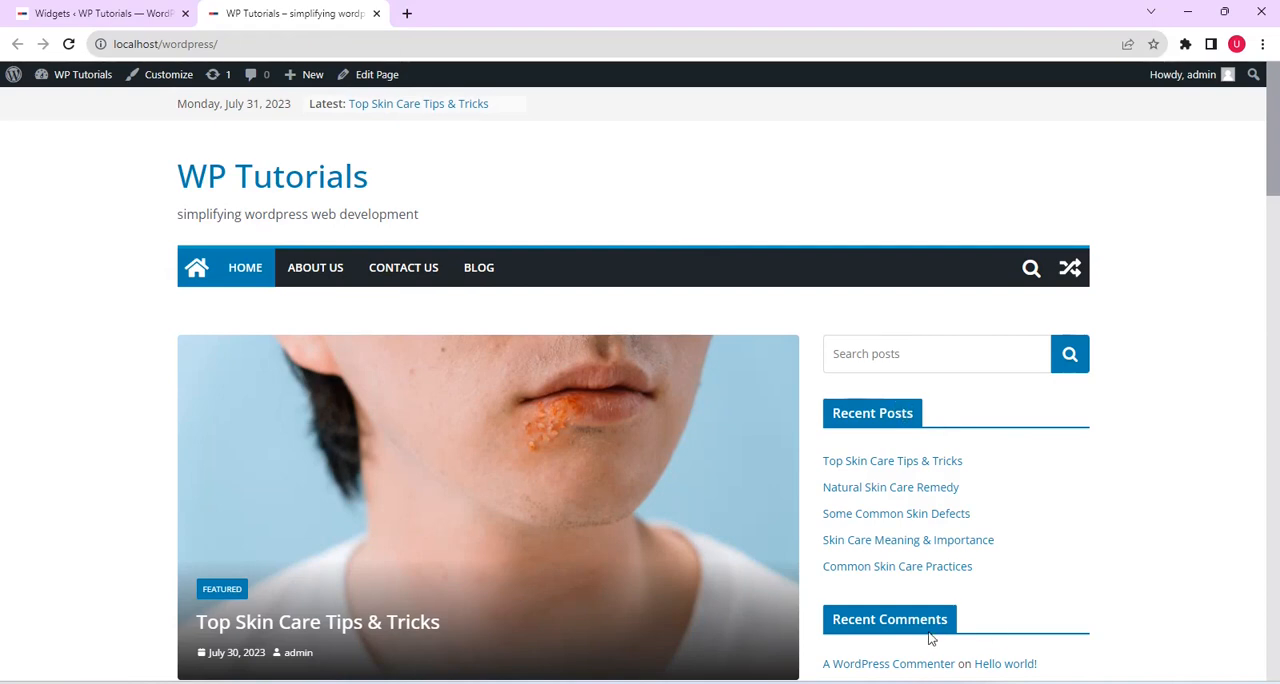
drag(1274, 180, 1279, 212)
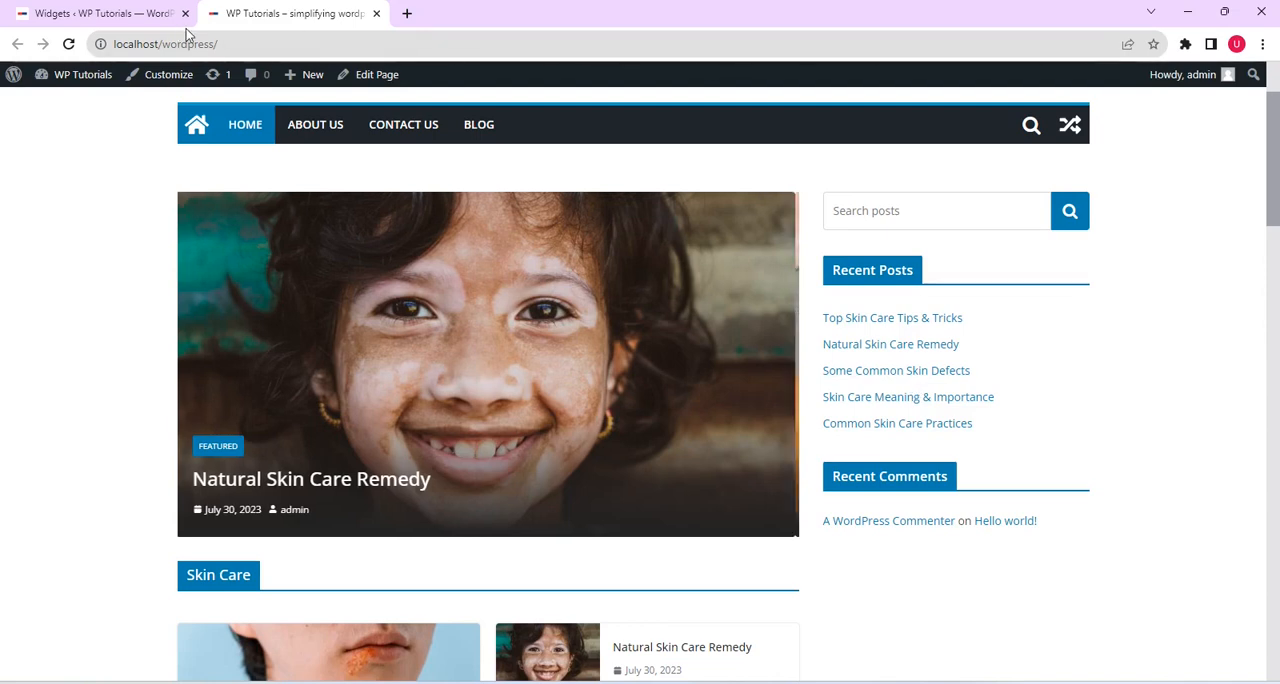
Add a Legacy Widget block at the end of the Right Sidebar area and choose TG: Highlighted Posts for it
click(140, 13)
scroll(383, 316, down, 1)
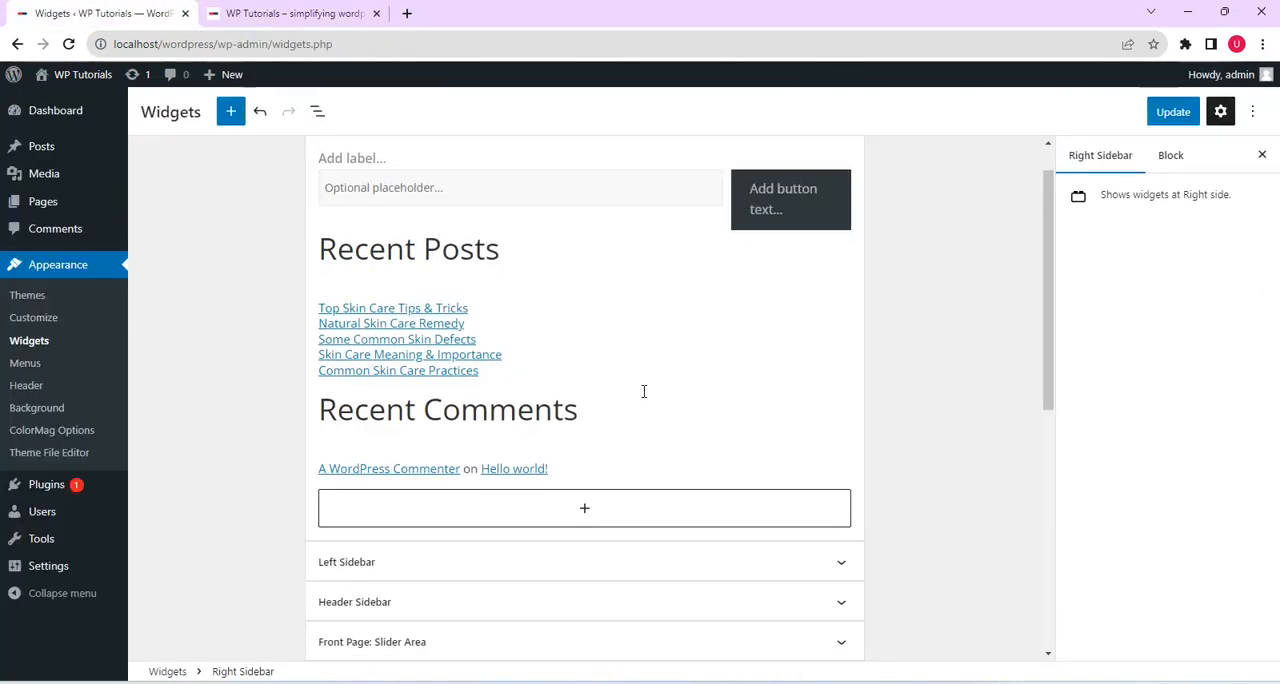
click(577, 512)
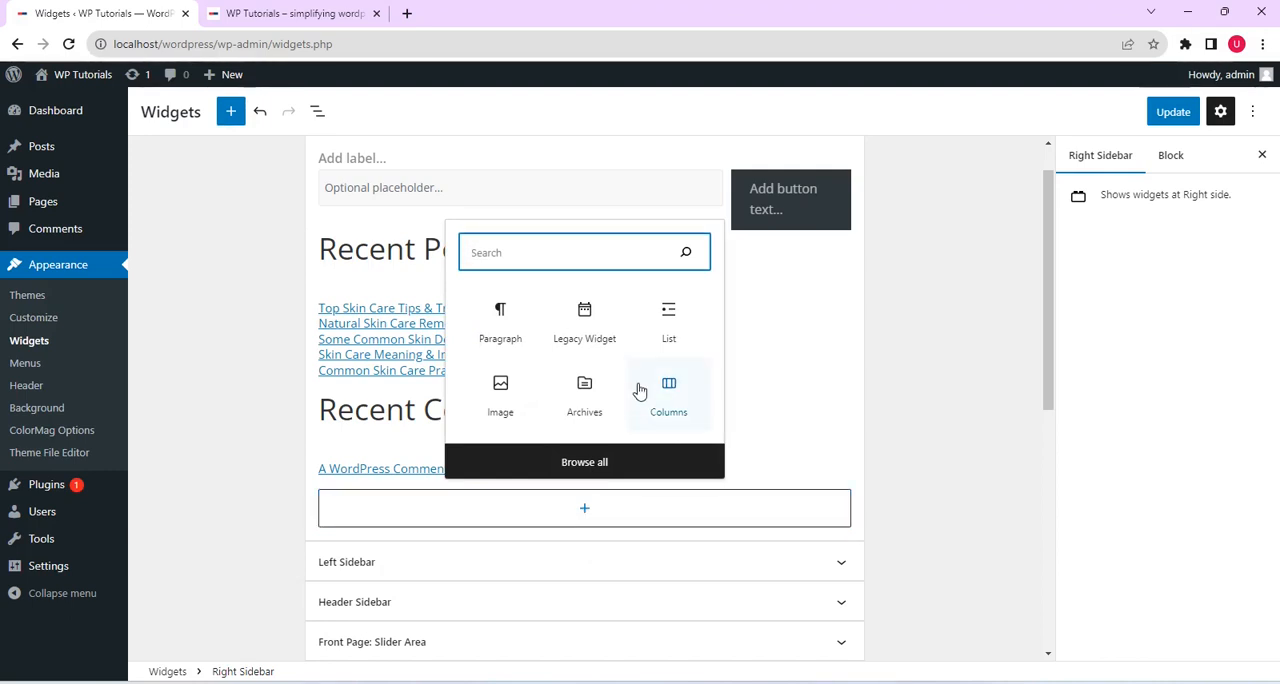
click(590, 337)
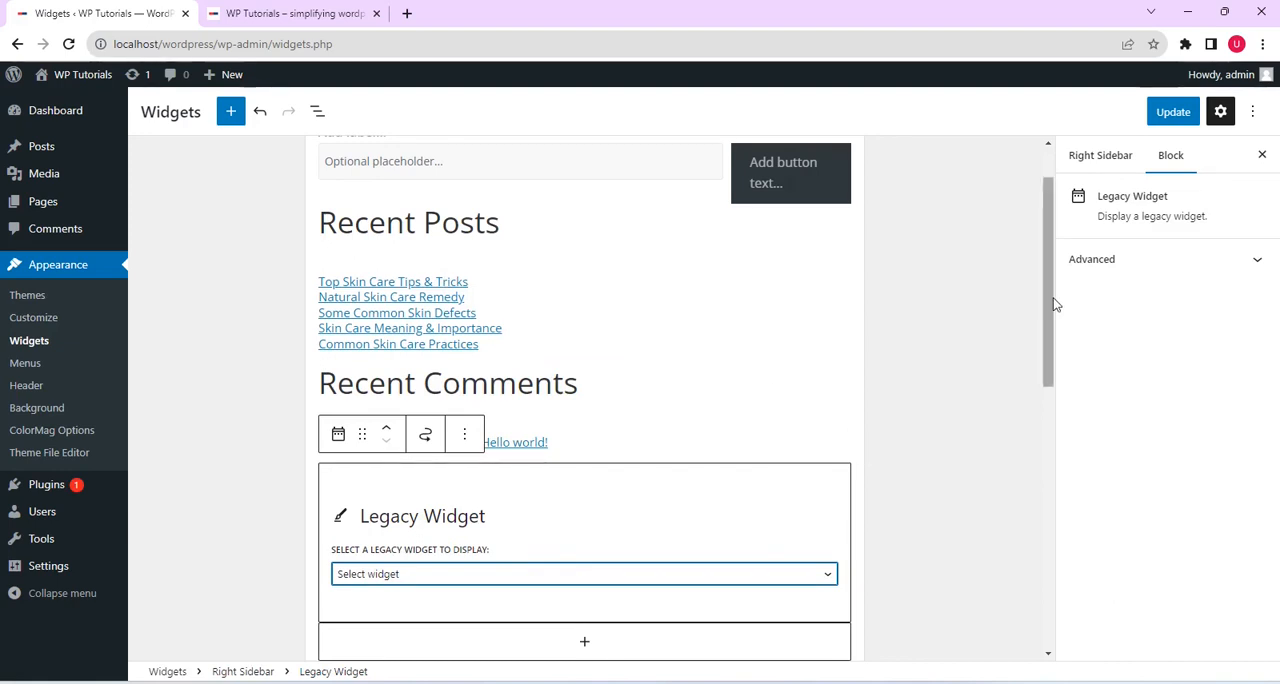
drag(1055, 304, 1057, 413)
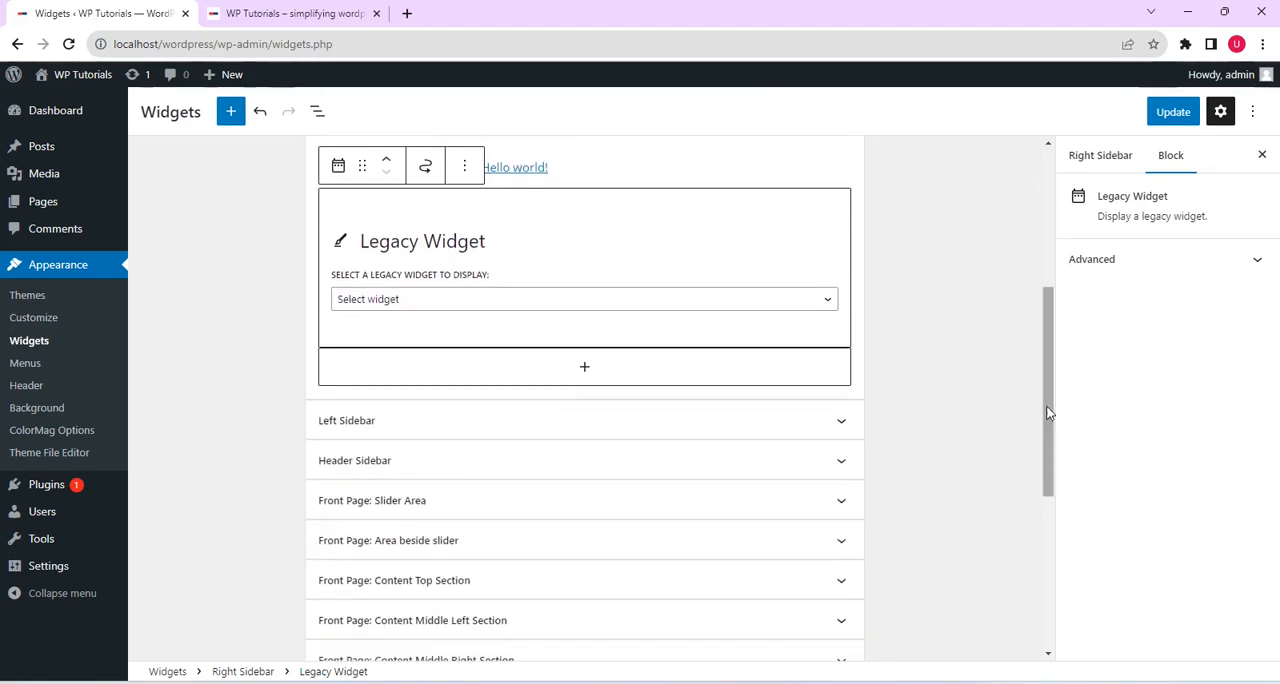
click(833, 300)
click(705, 423)
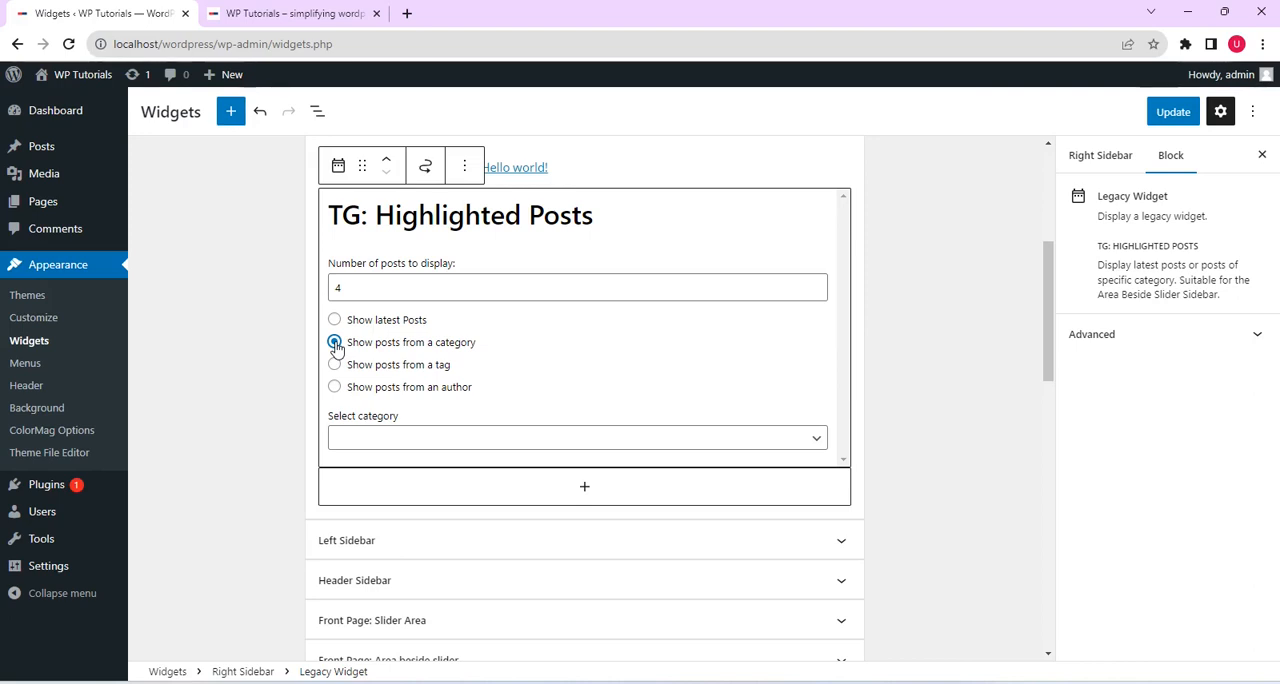
Set the TG: Highlighted Posts widget to show posts from the Oral Care category and save the widgets
click(559, 433)
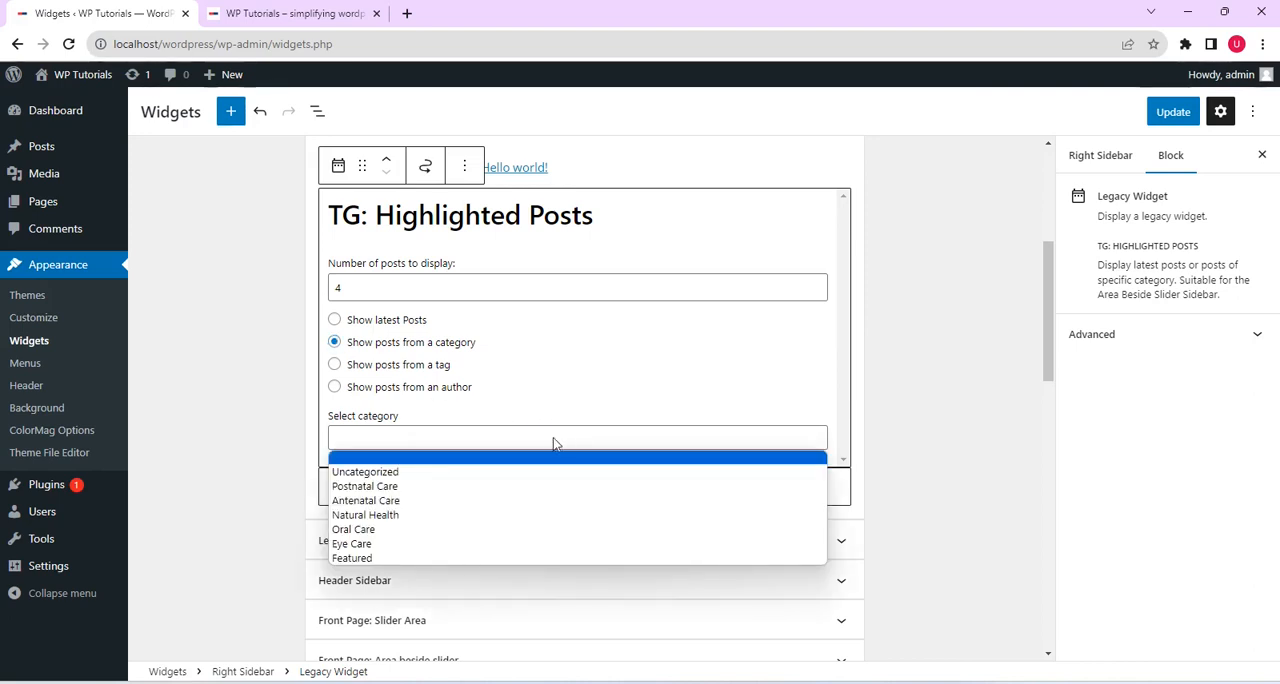
click(536, 530)
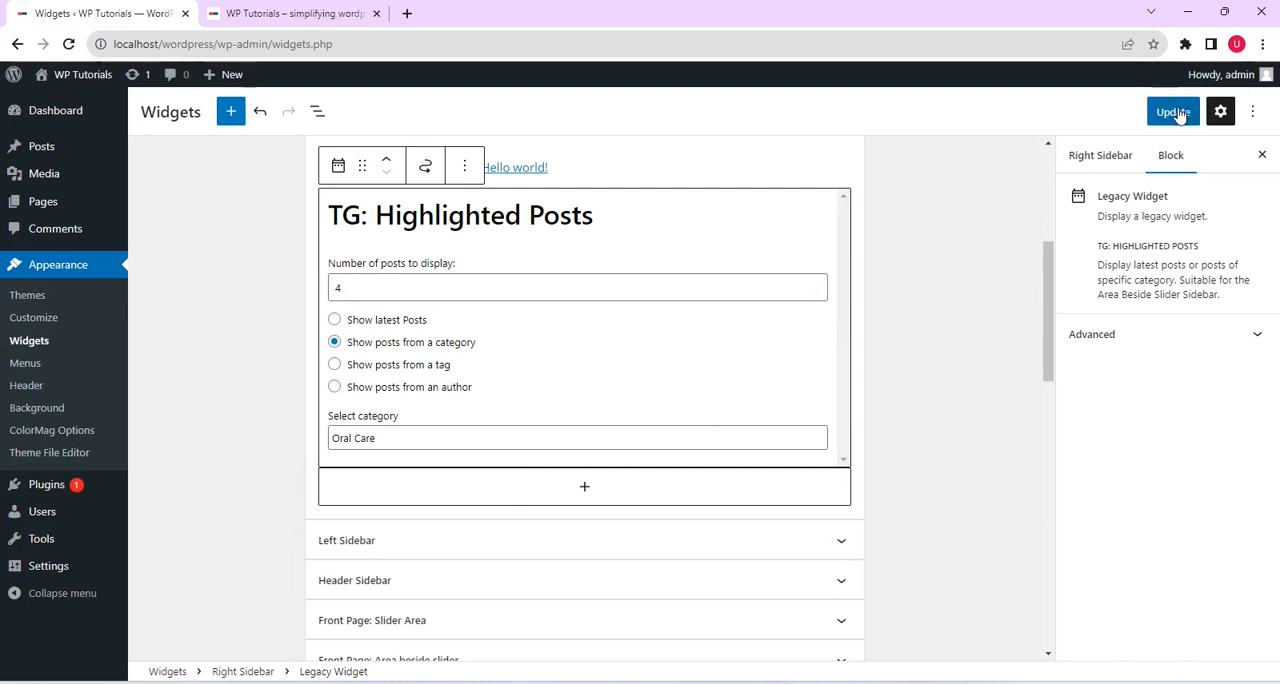
click(1175, 112)
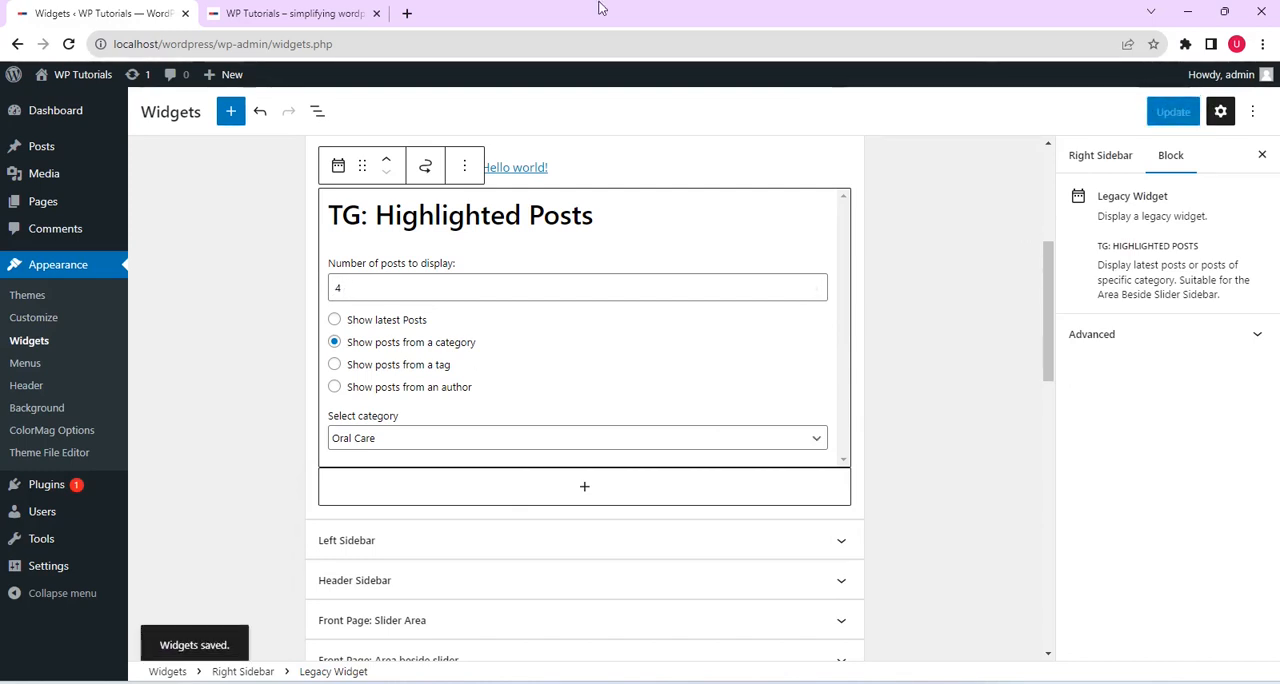
Reload the live front page and check the highlighted posts in its right sidebar
click(355, 14)
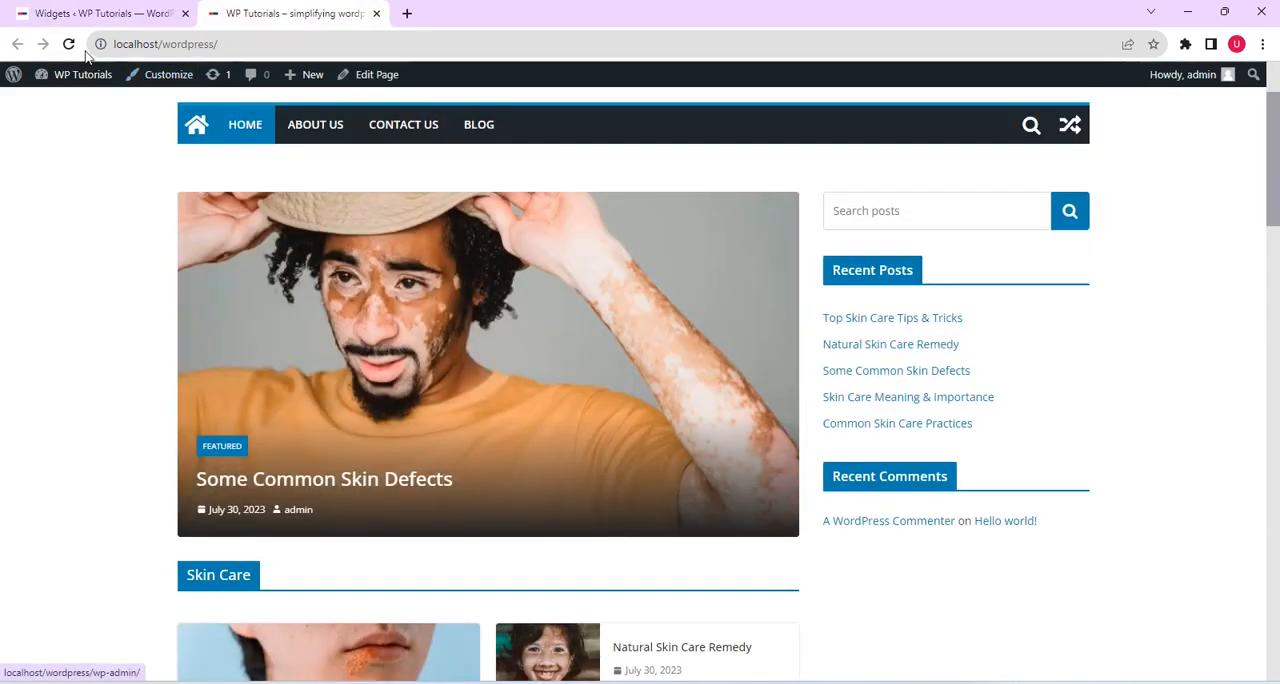
click(69, 45)
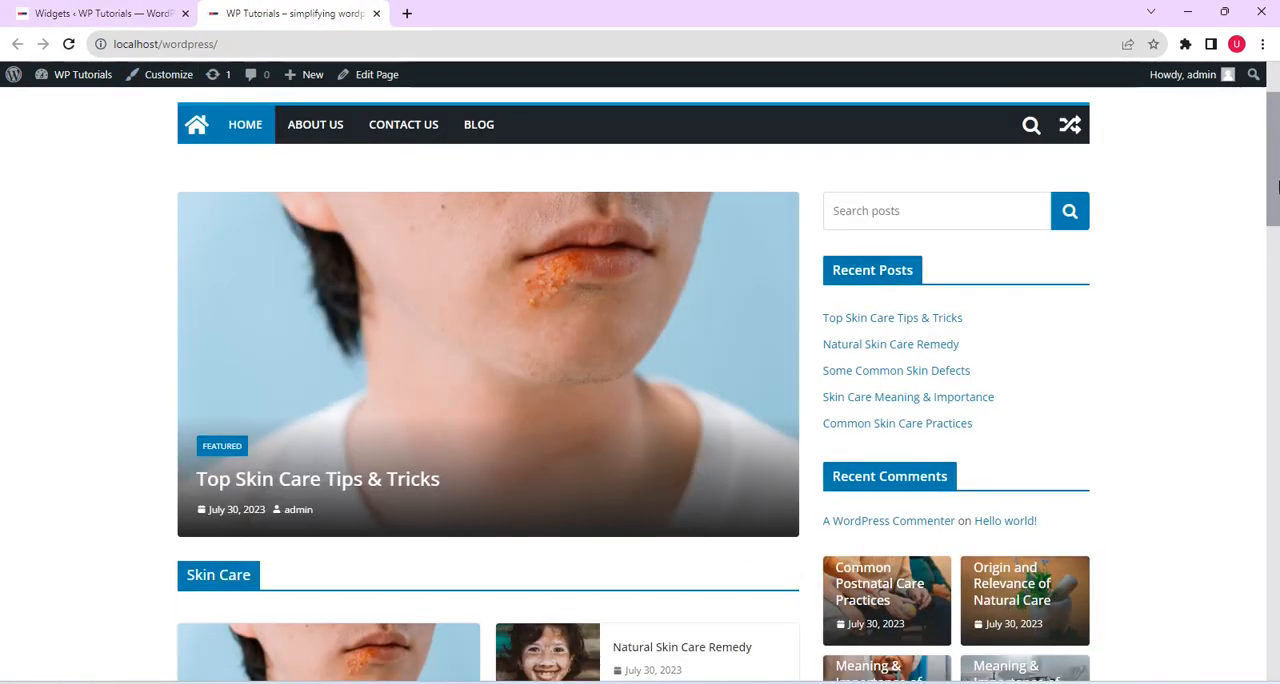
scroll(1277, 218, down, 2)
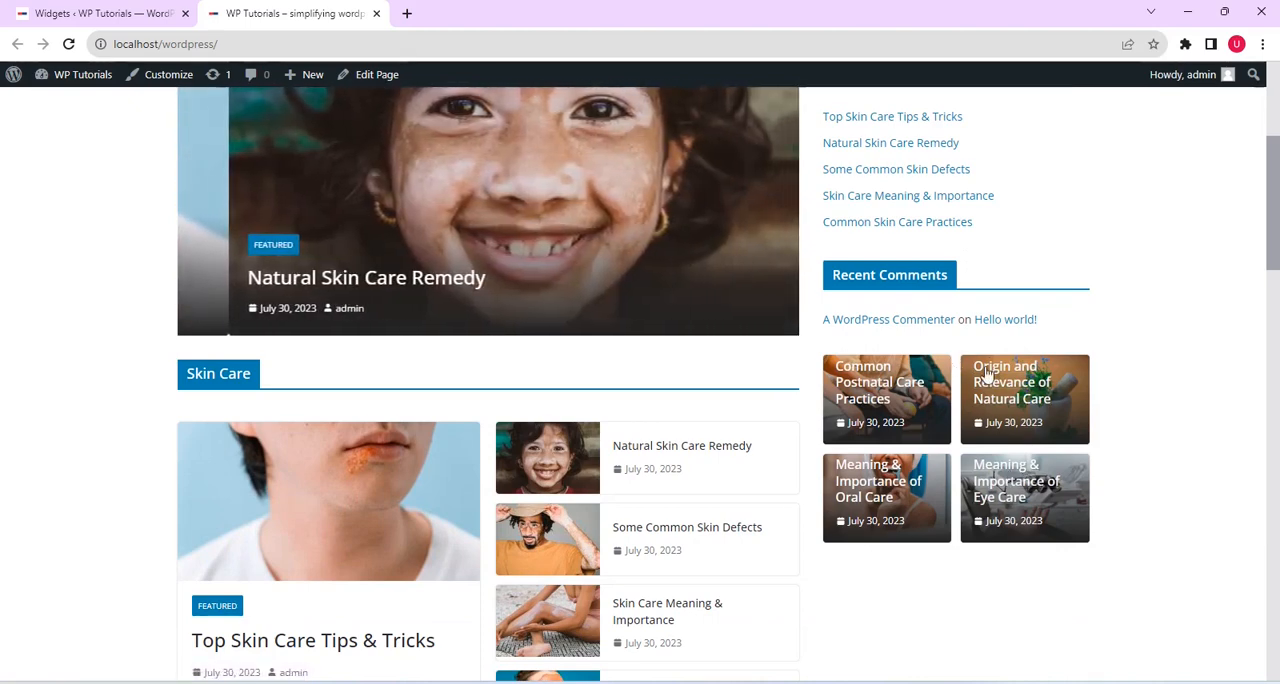
mouse_move(313, 72)
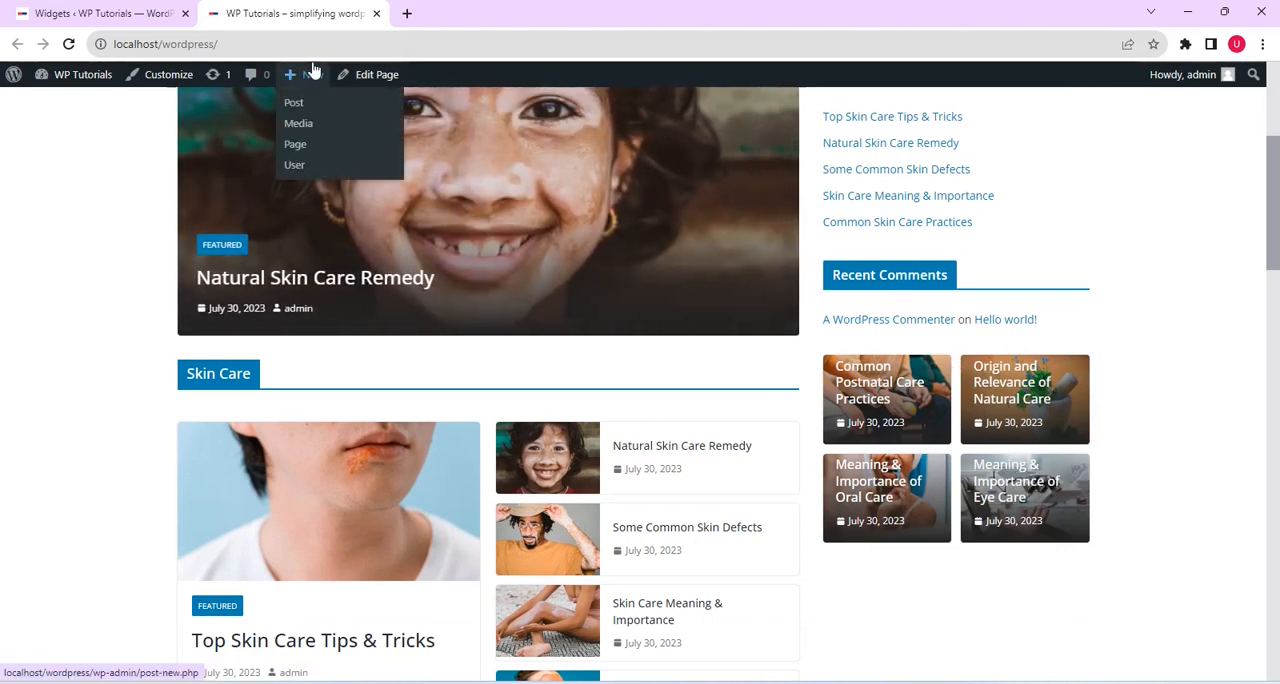
Return to the widgets editor and add an Image block at the end of the Right Sidebar area
click(100, 12)
drag(1048, 326, 1048, 354)
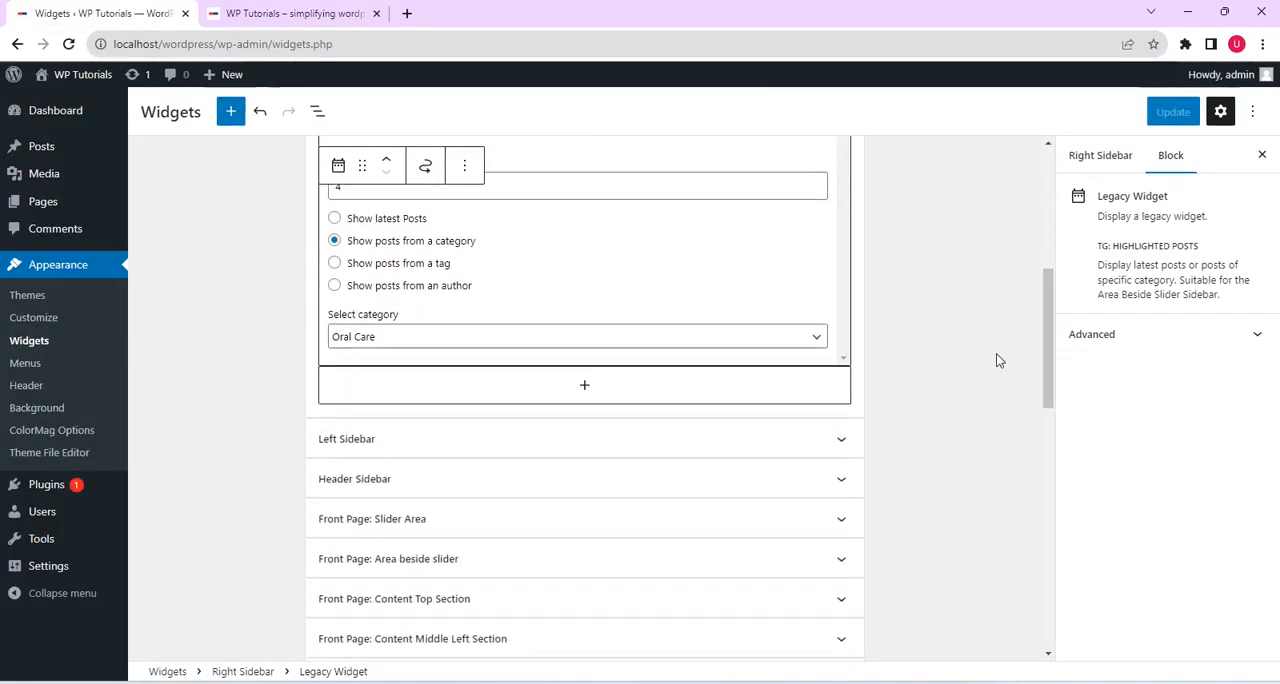
click(627, 392)
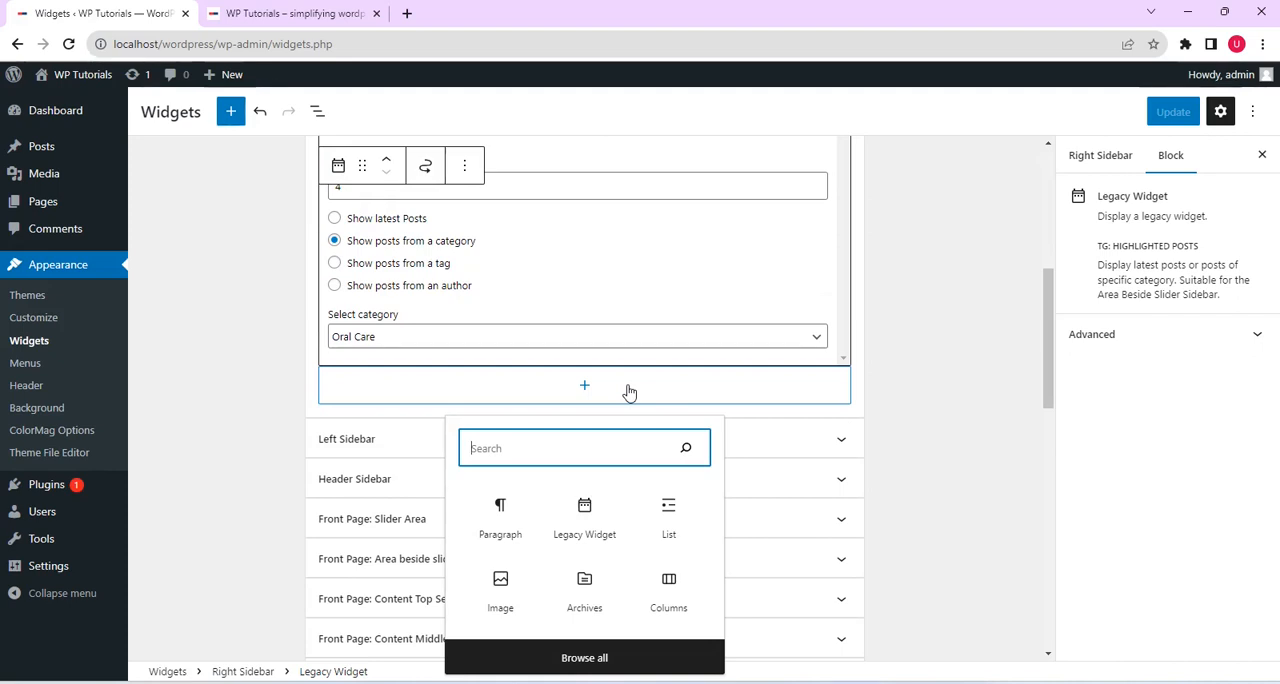
click(503, 594)
scroll(1031, 529, up, 2)
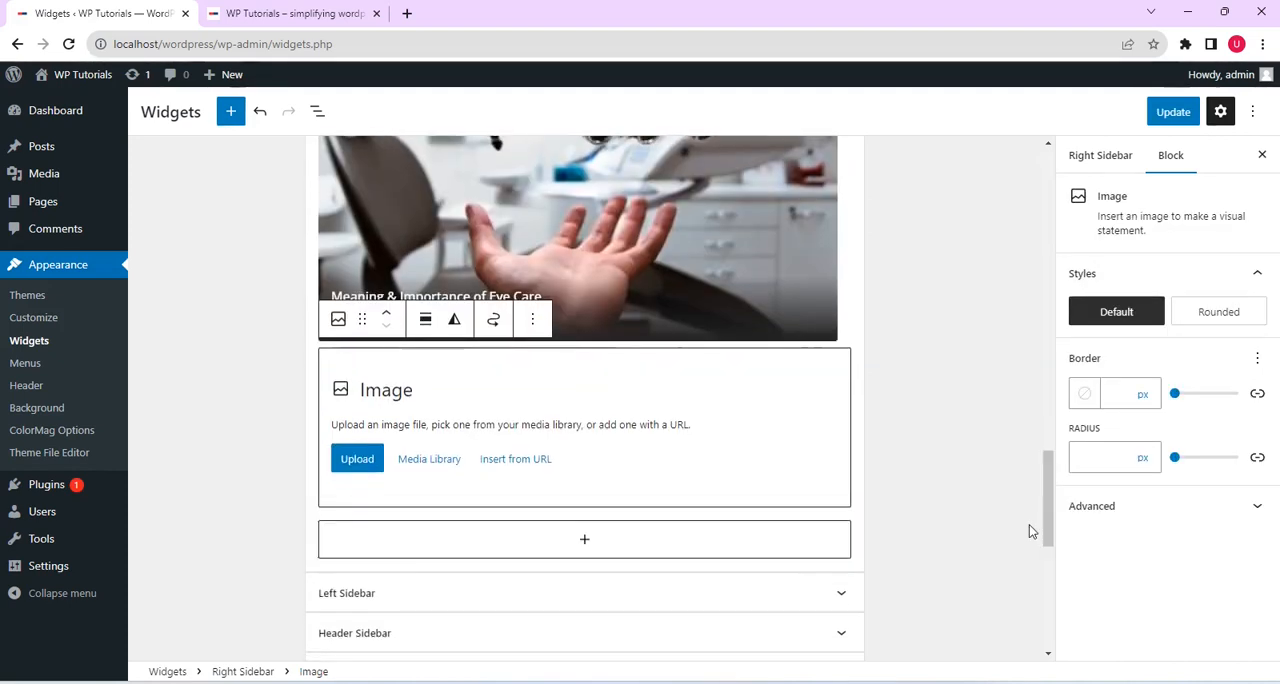
Fill the Image block with the media library photo of hands holding a yellow ball and save the widgets
click(440, 461)
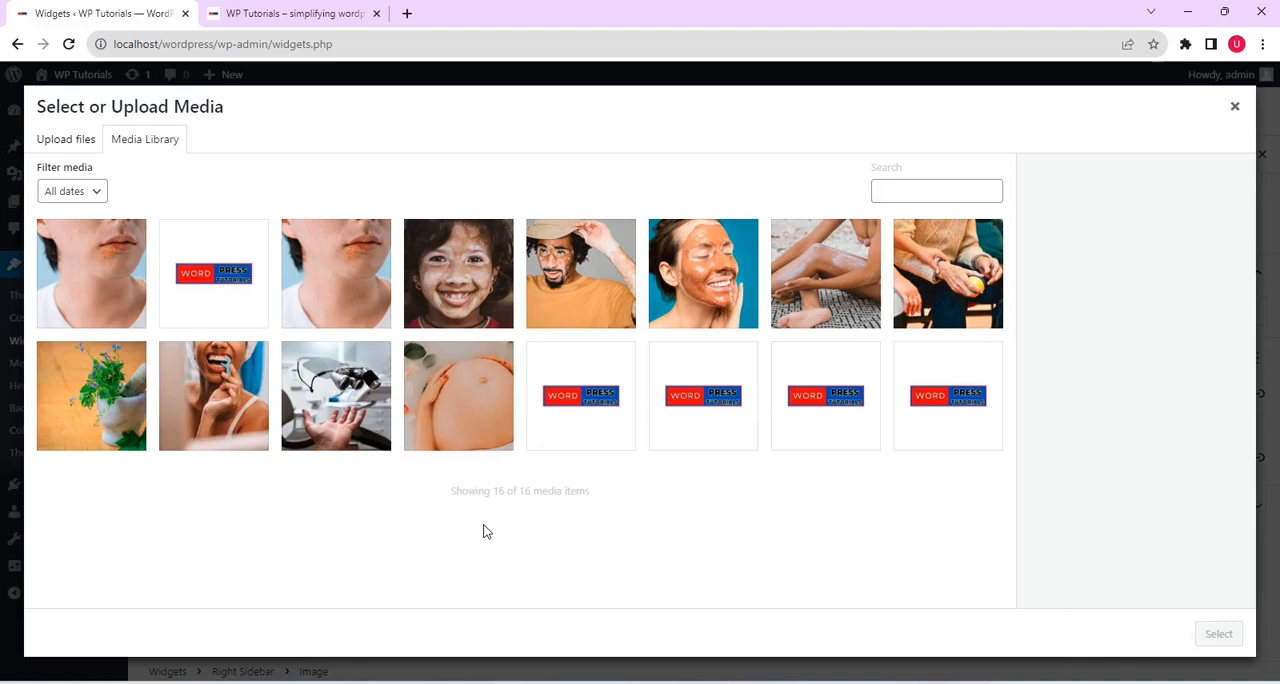
click(957, 265)
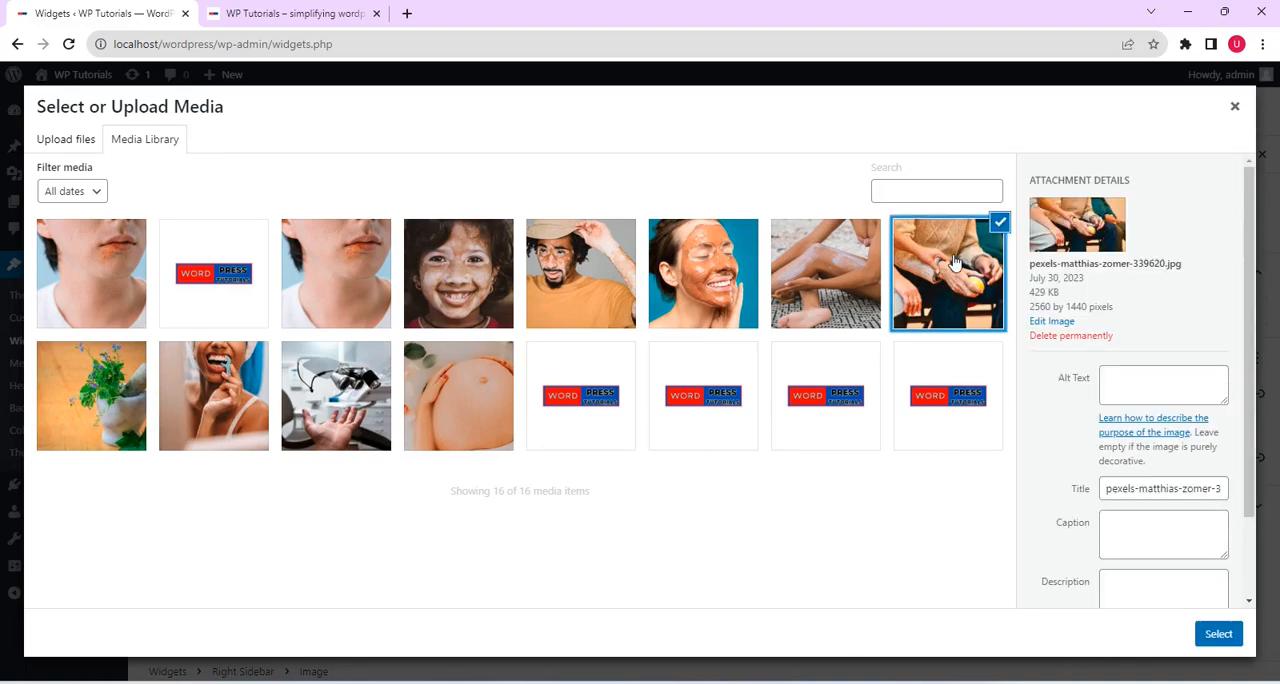
click(1218, 634)
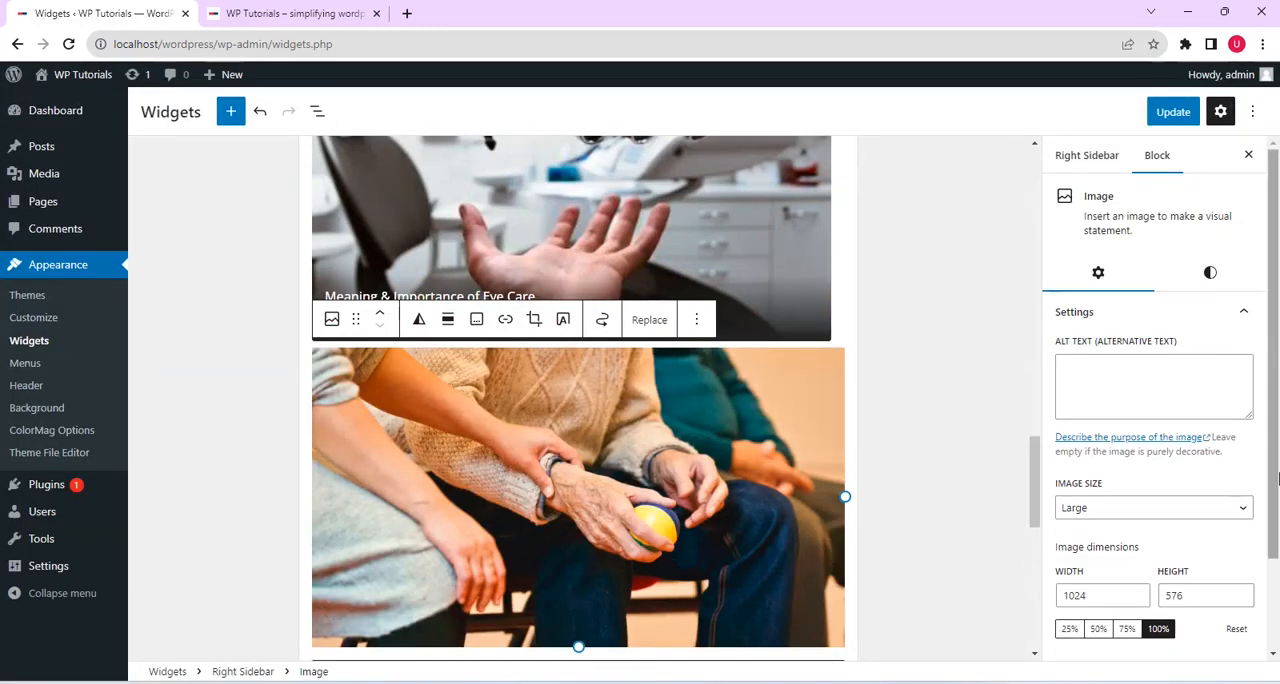
scroll(1275, 510, down, 2)
drag(1275, 511, 1275, 503)
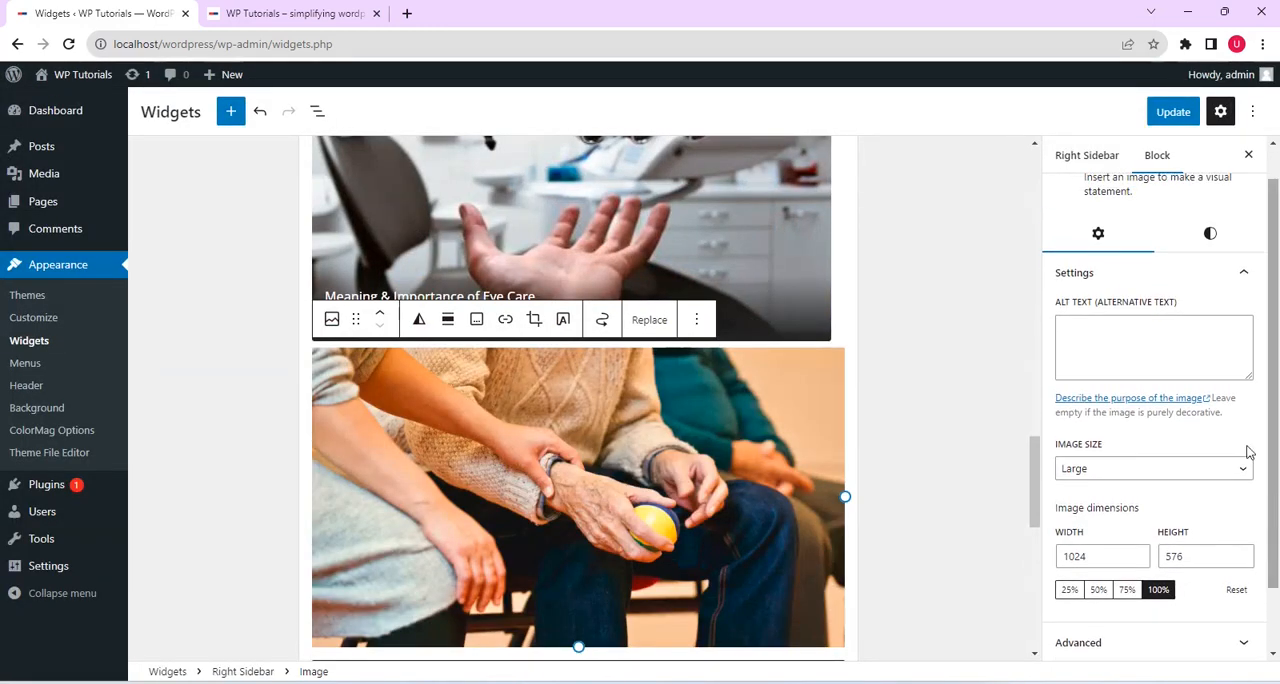
click(1173, 112)
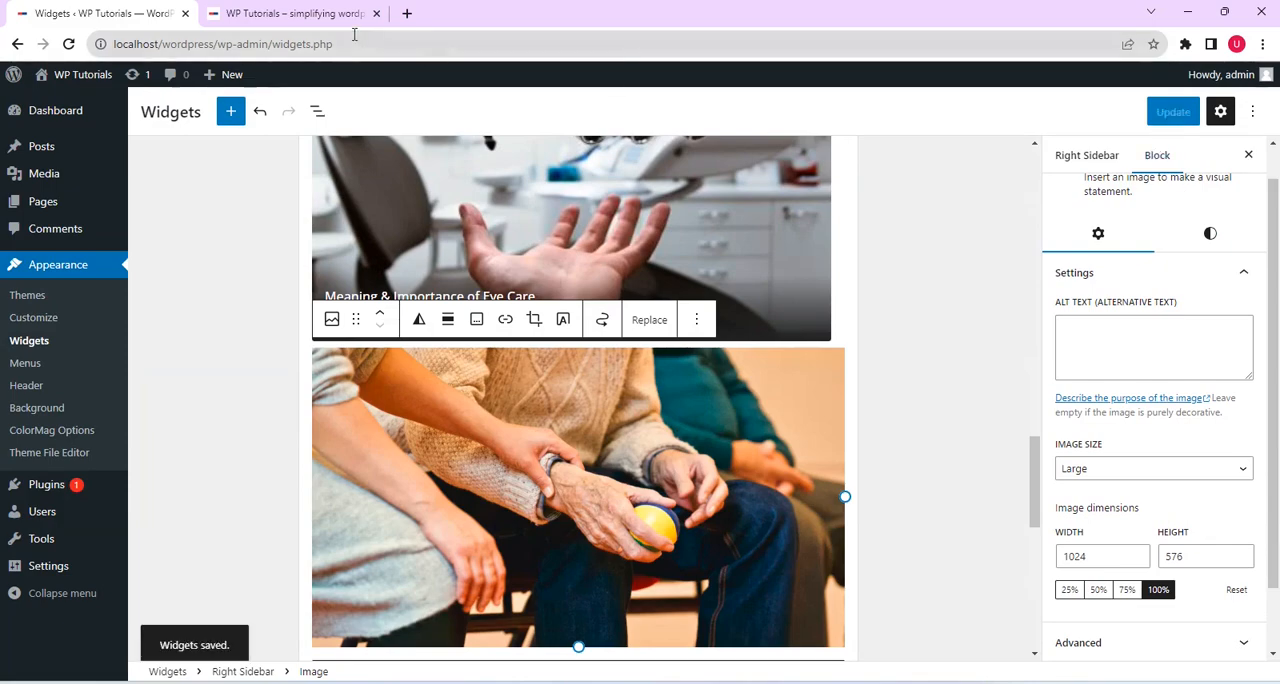
Reload the live front page and check the new image among the widgets in its right sidebar
click(318, 13)
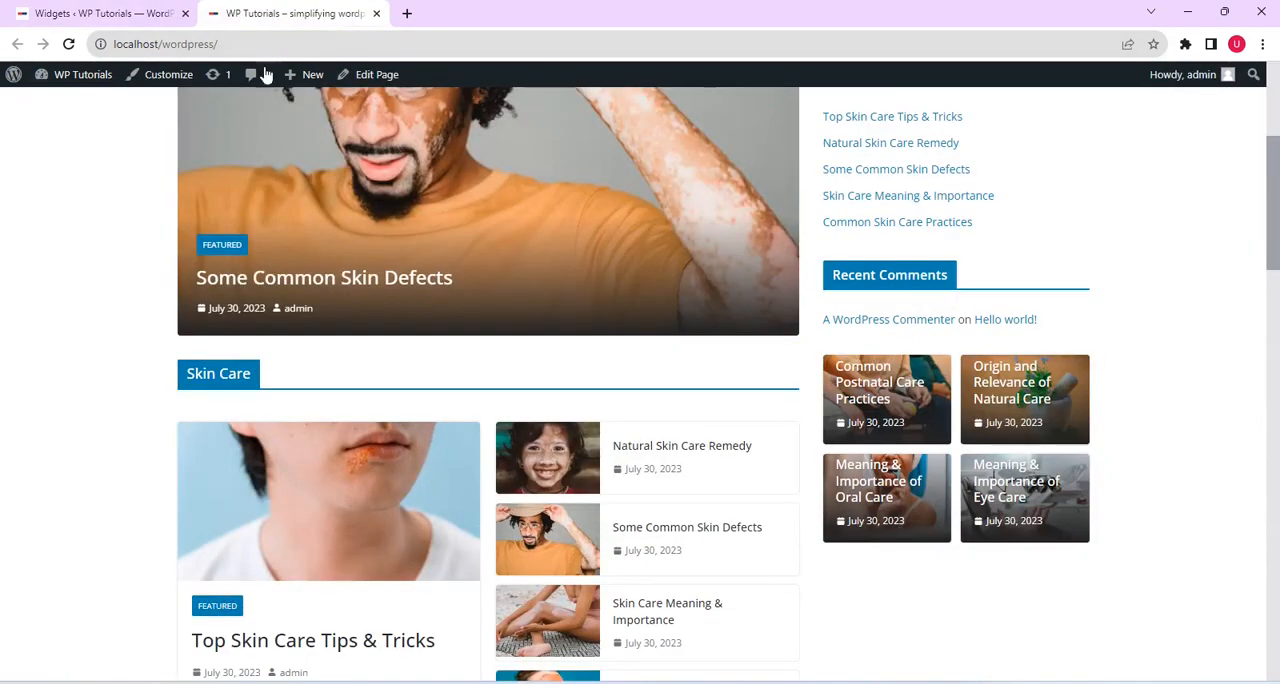
click(69, 45)
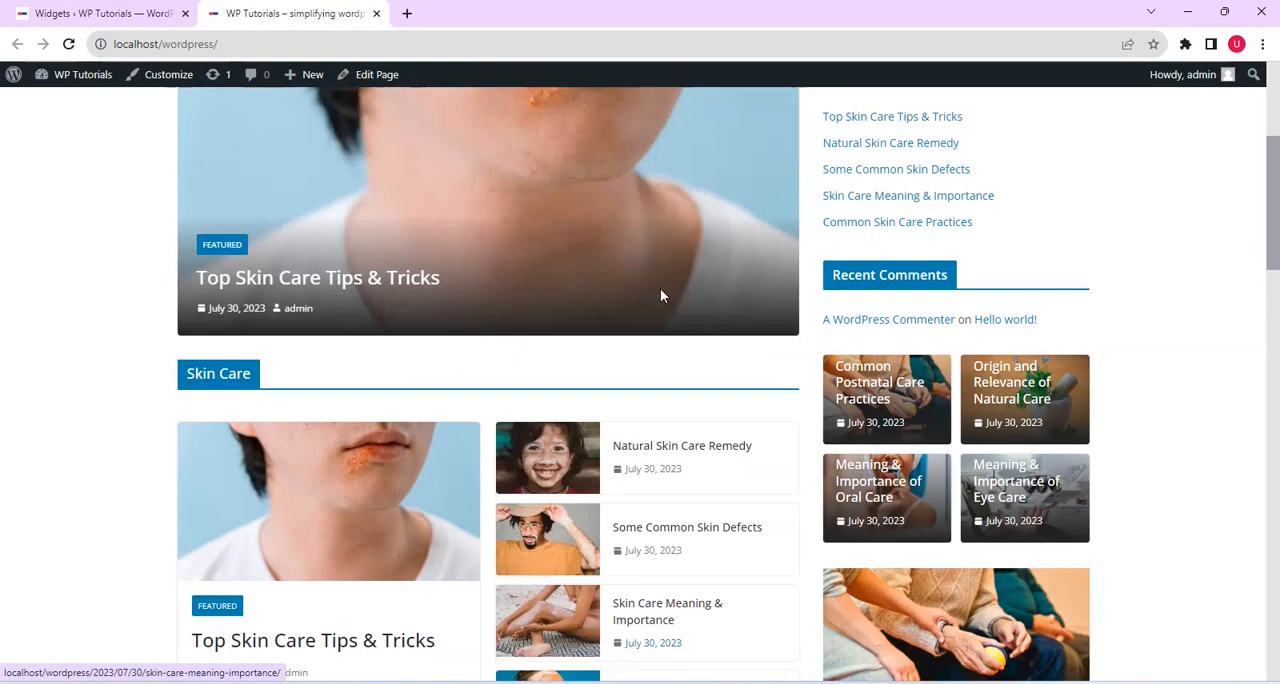
drag(1275, 214, 1275, 253)
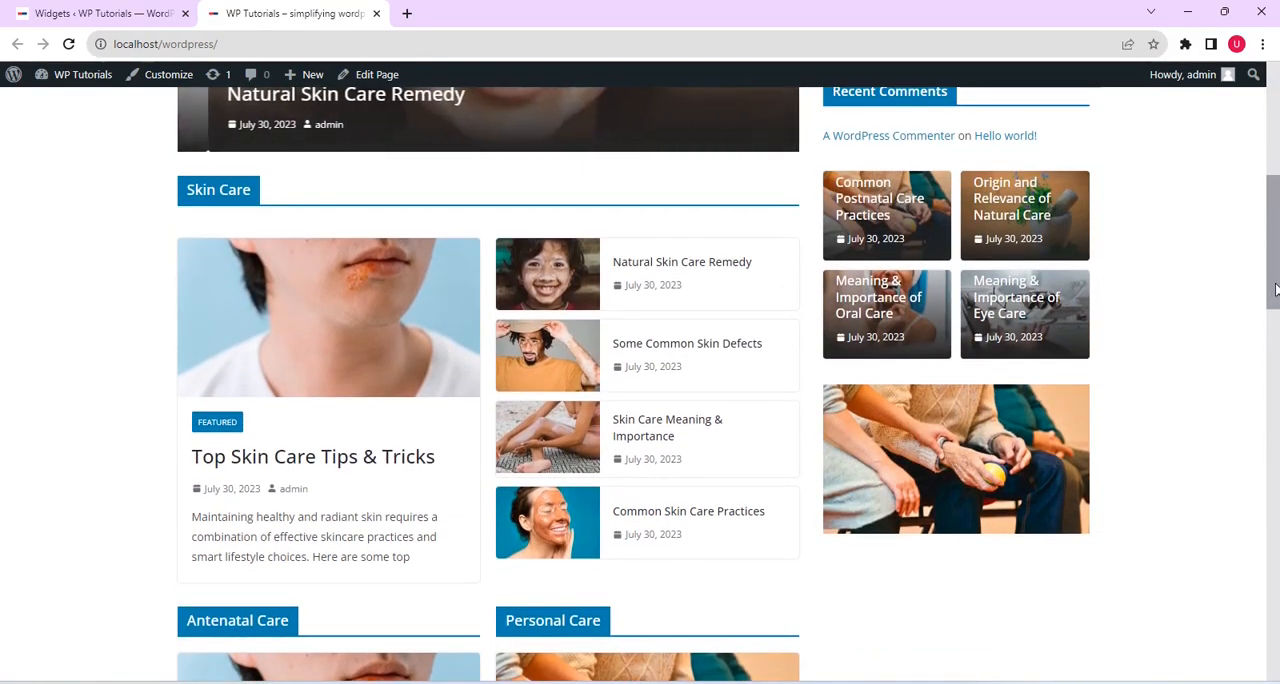
drag(1275, 290, 1275, 233)
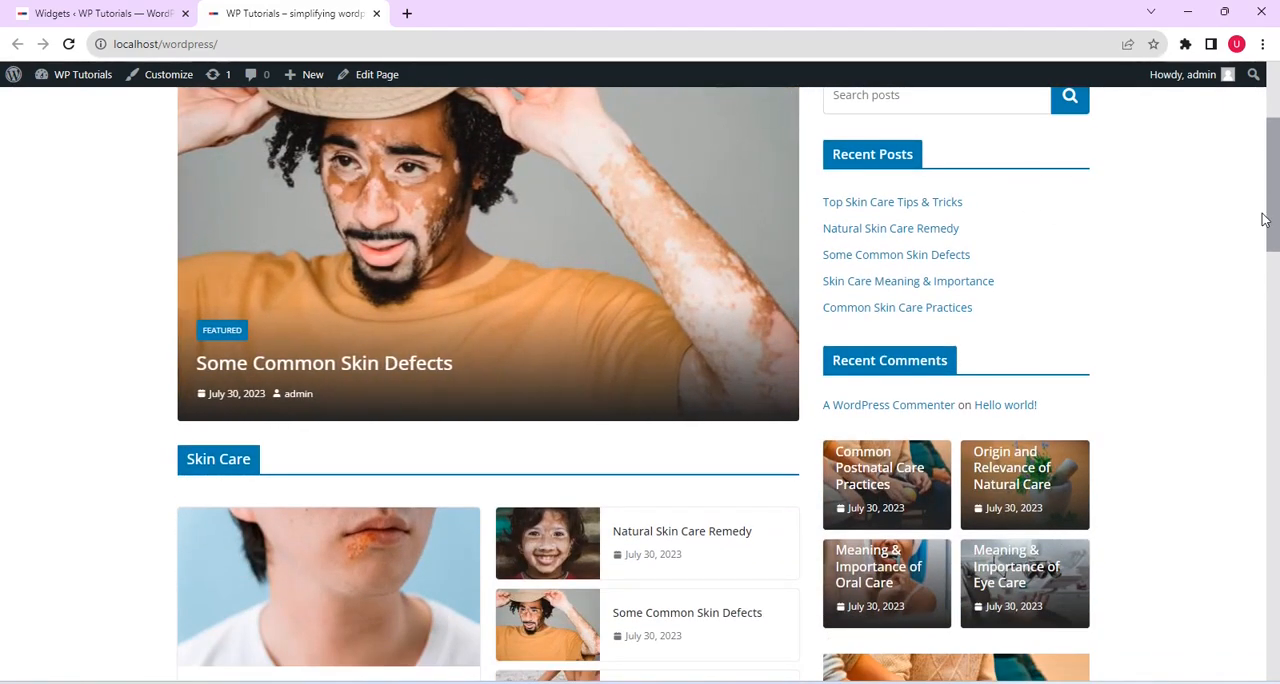
drag(1265, 195, 1266, 150)
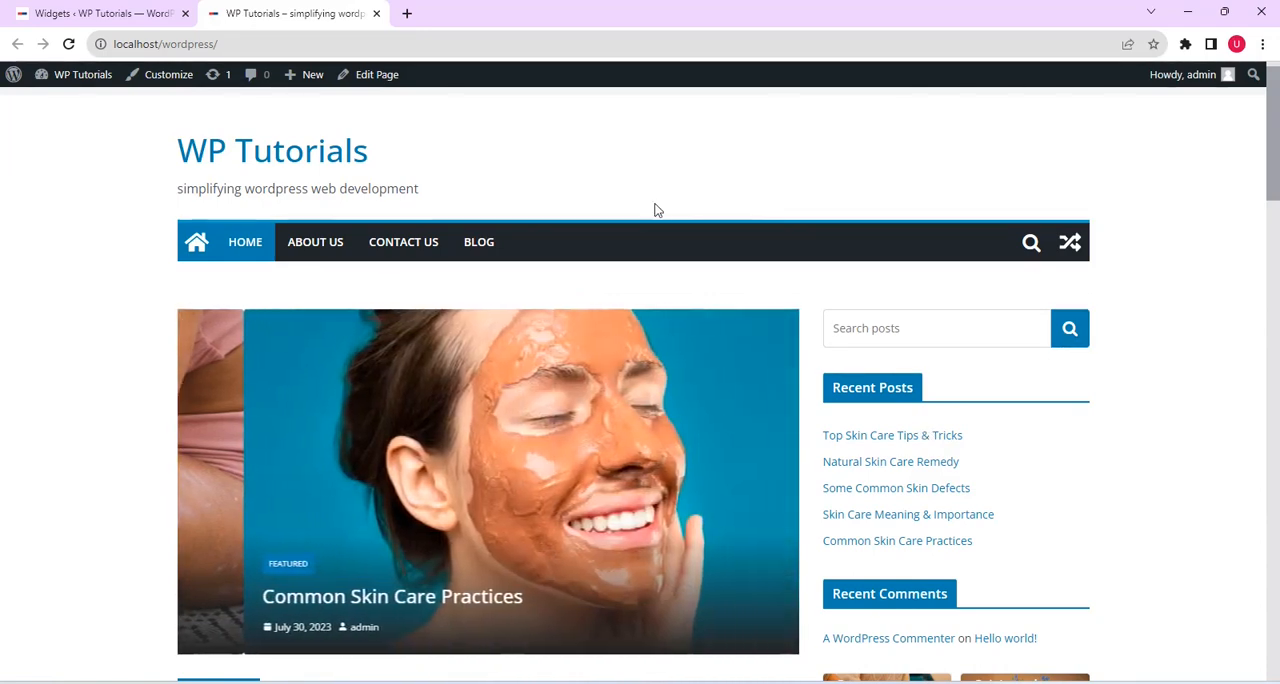
Remove the Recent Posts heading and its group of post links from the Right Sidebar widget area
click(114, 14)
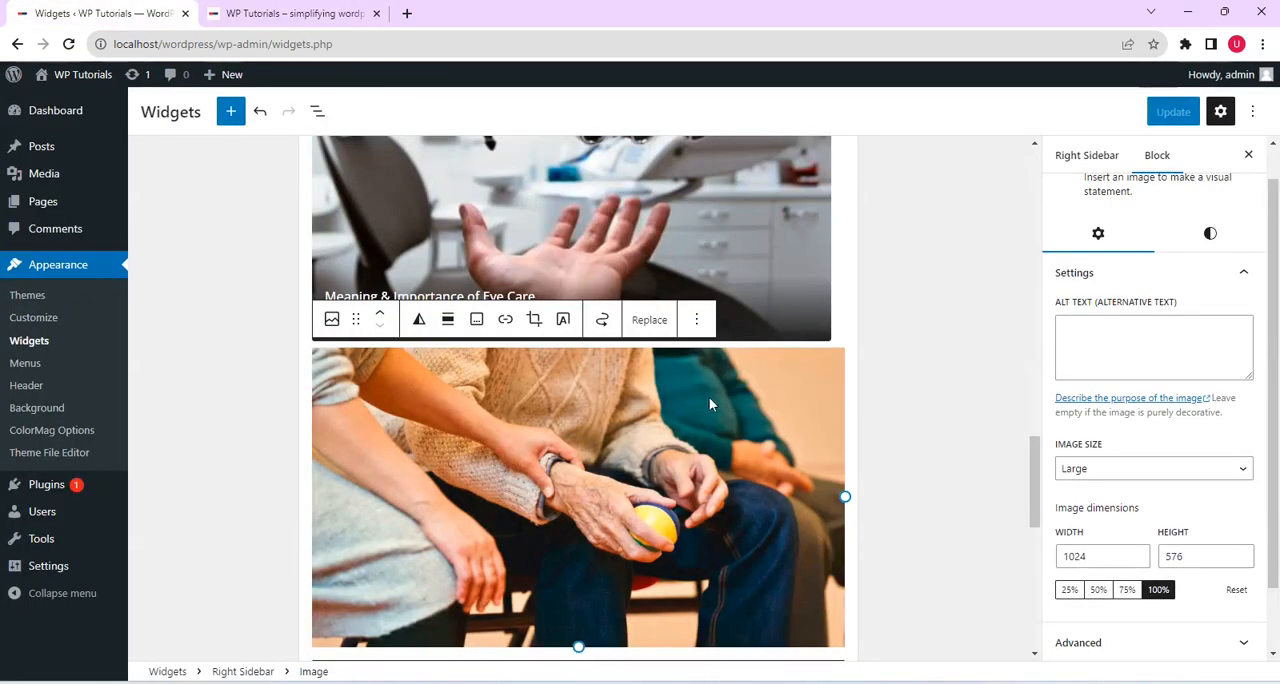
scroll(1150, 430, up, 1)
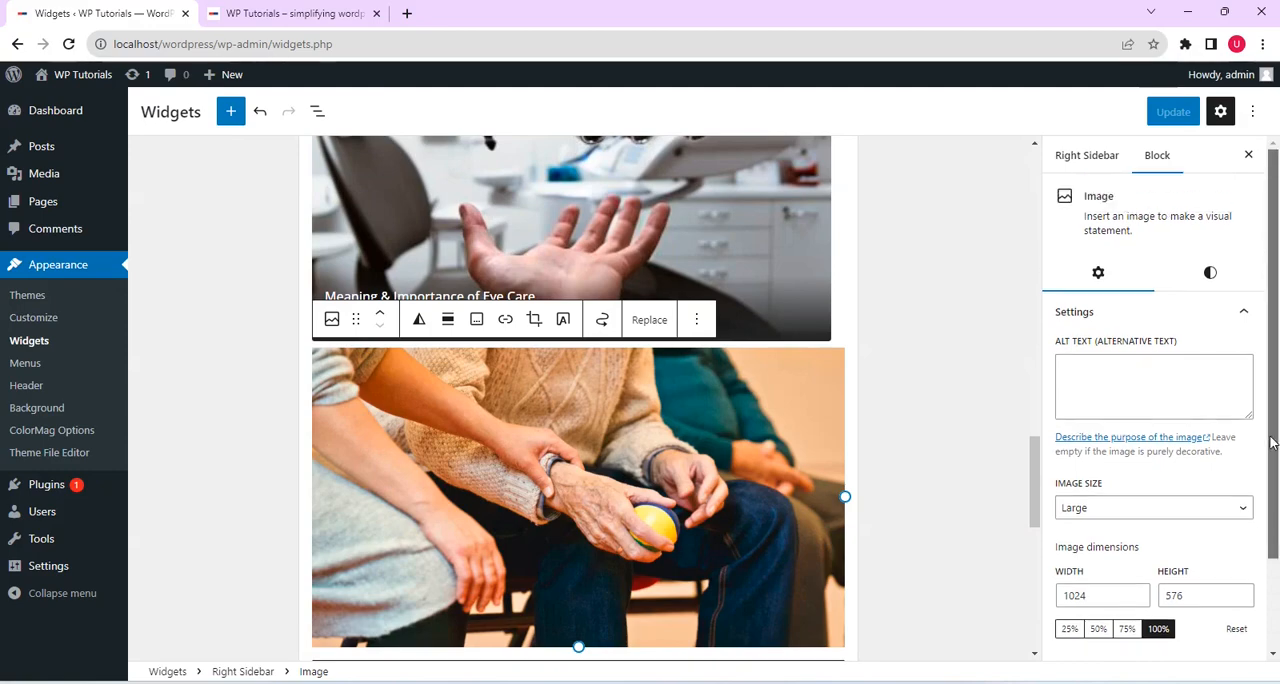
drag(1043, 483, 1006, 221)
scroll(652, 287, up, 3)
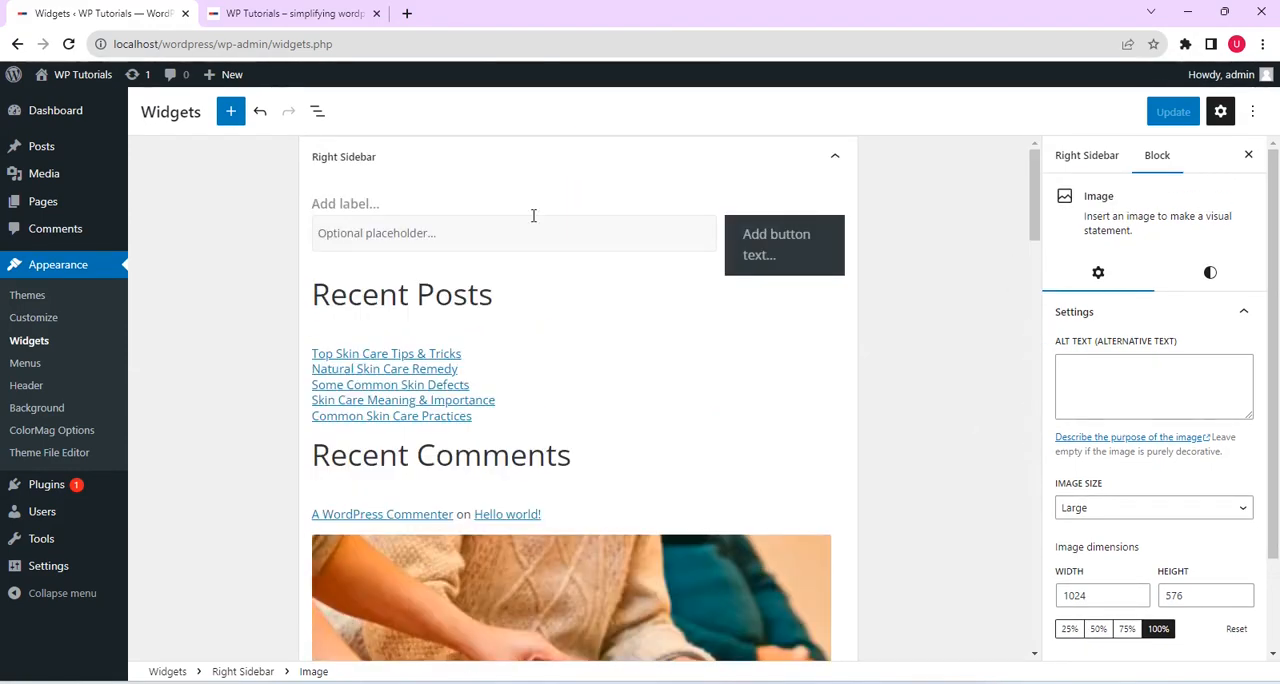
click(452, 296)
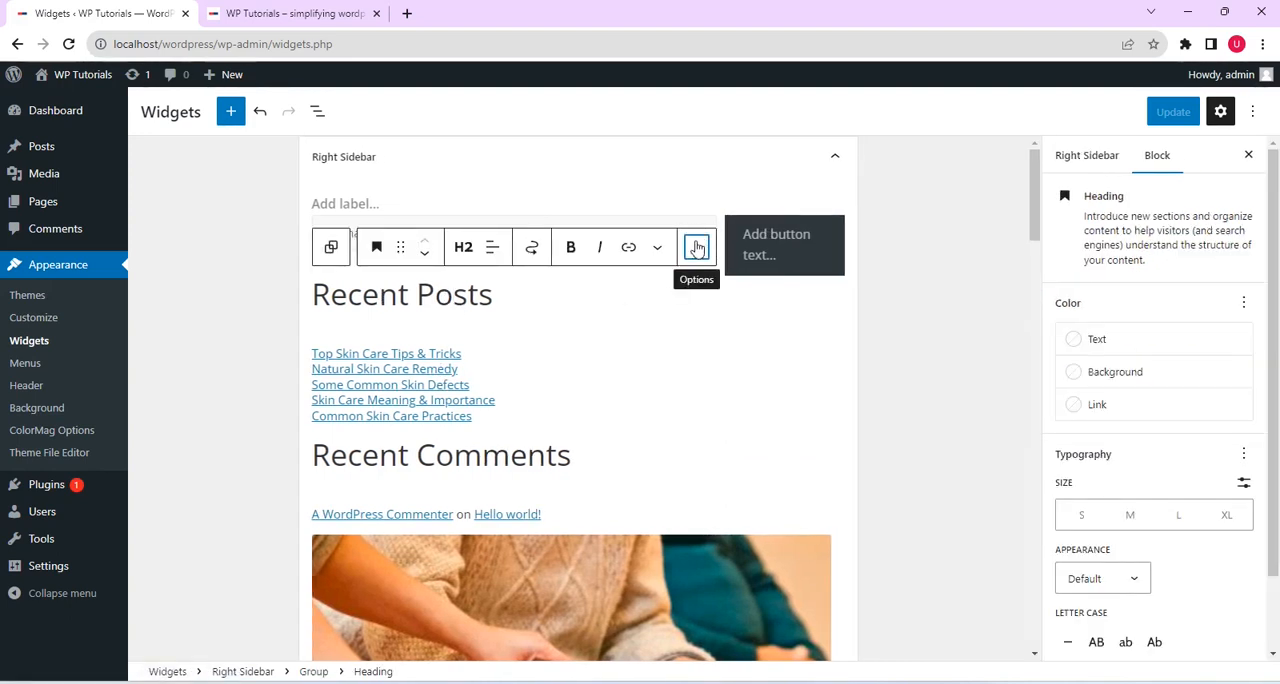
click(697, 246)
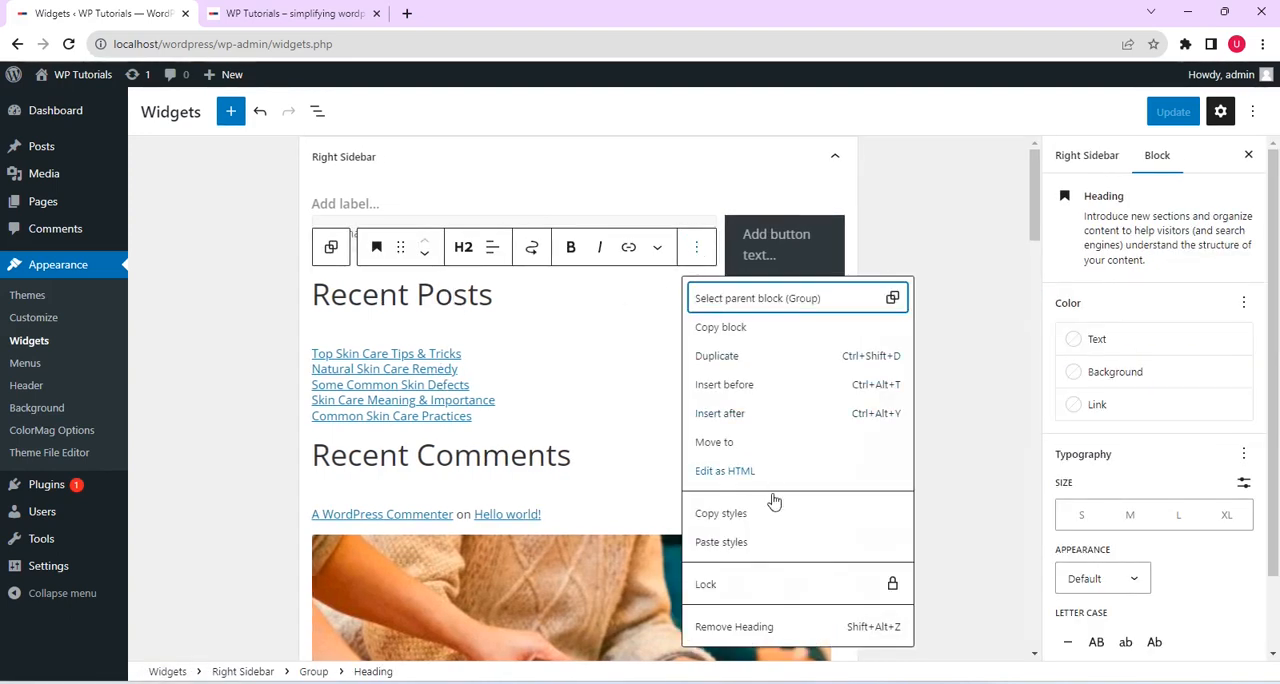
click(757, 628)
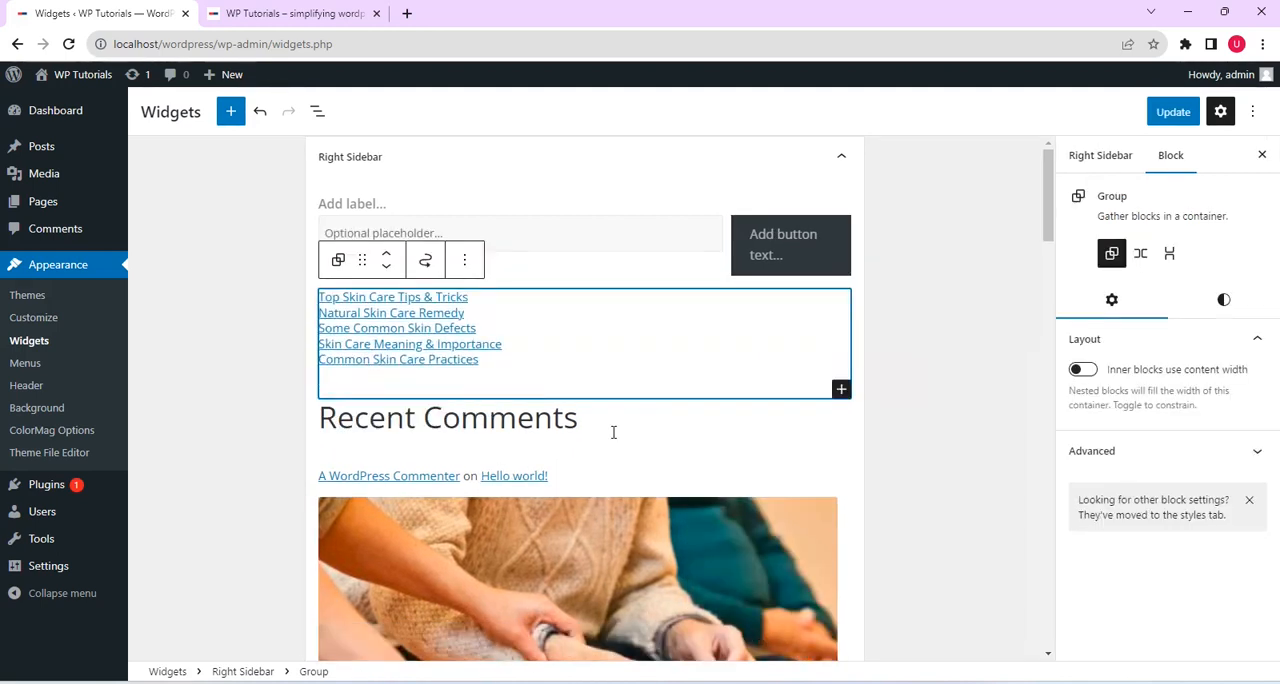
click(466, 264)
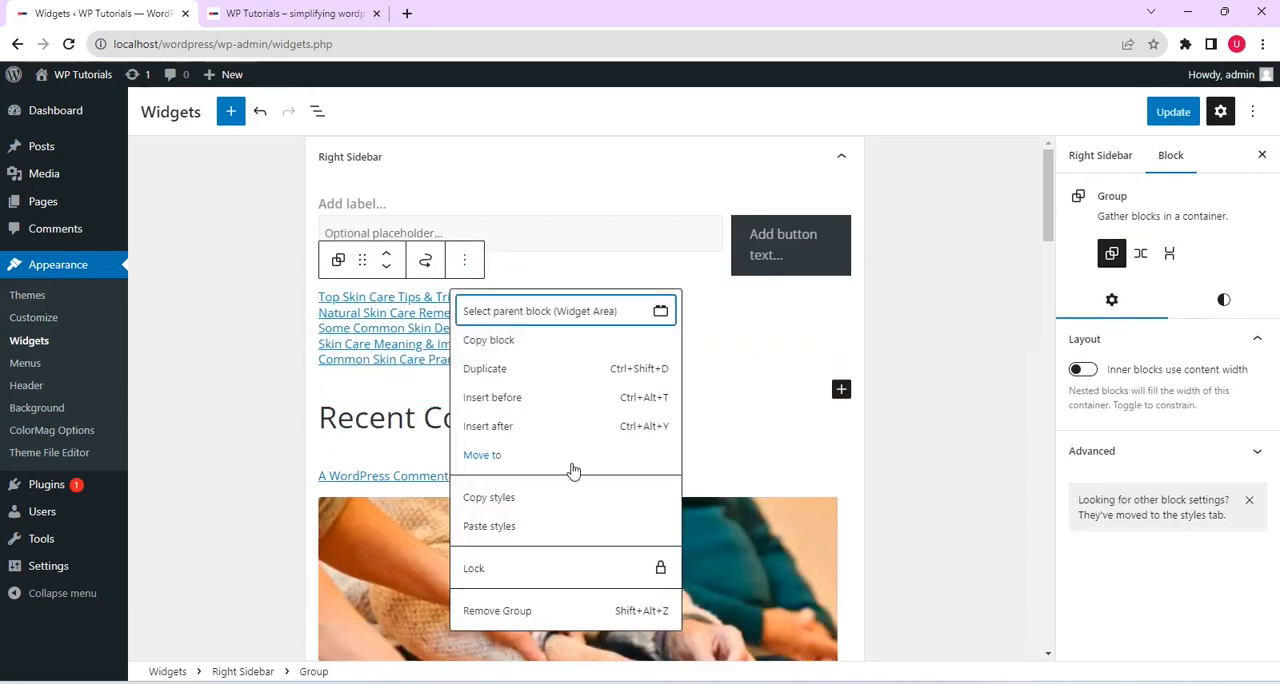
click(598, 611)
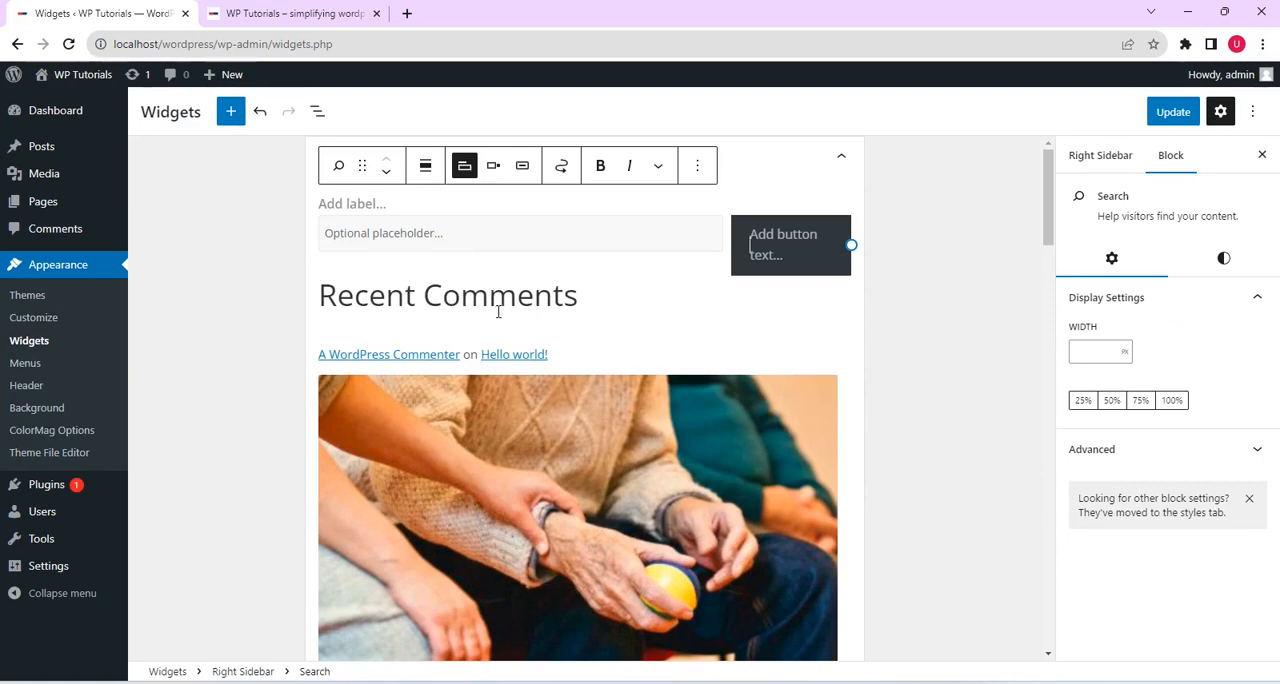
Remove the Recent Comments heading and its group from the Right Sidebar area and save the widgets
click(582, 292)
click(700, 251)
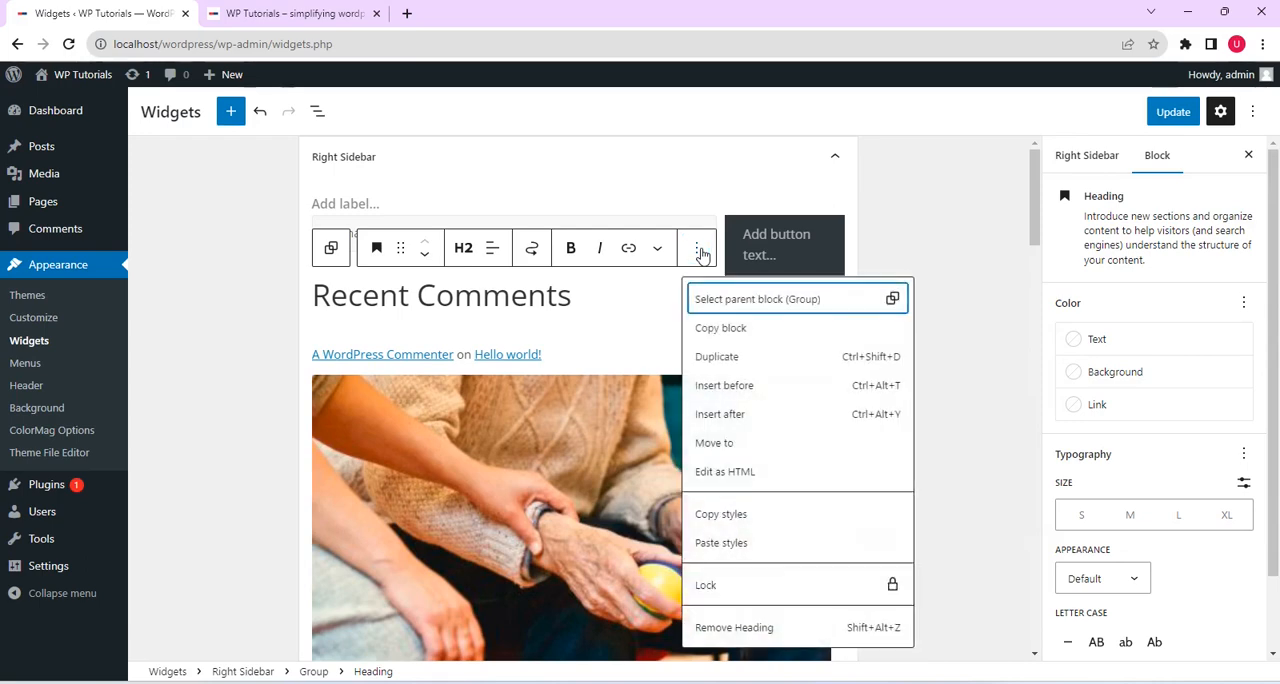
click(770, 628)
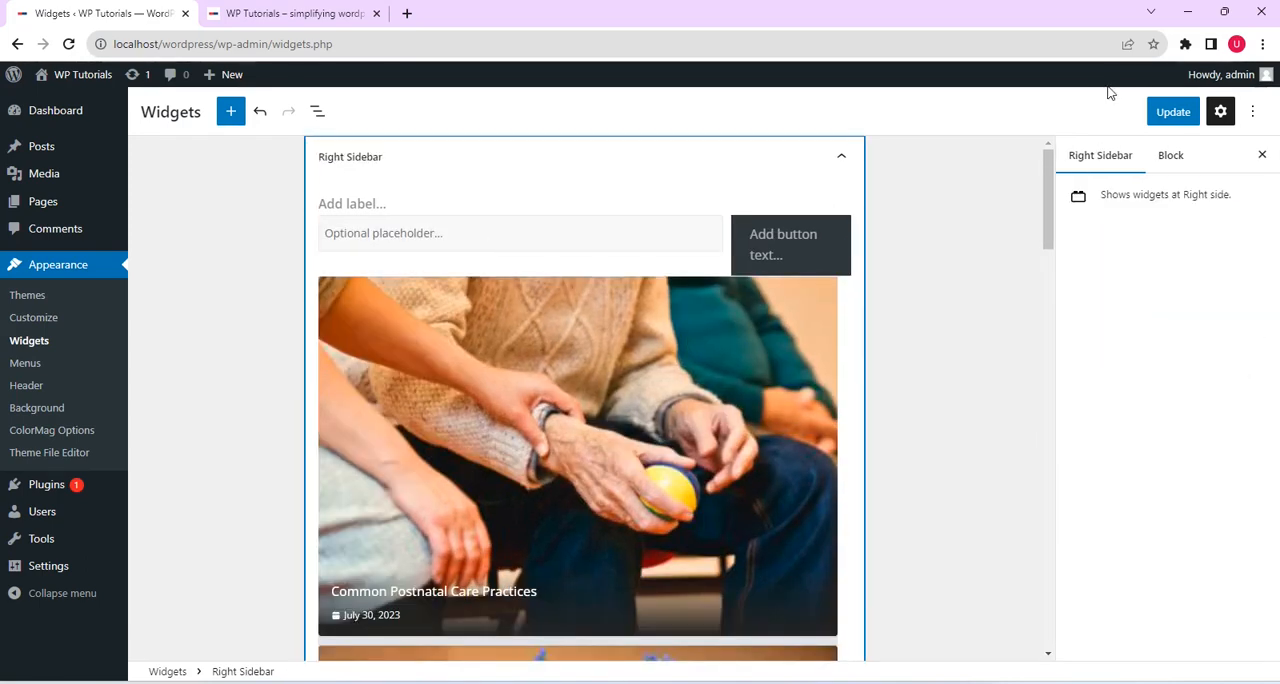
click(1173, 111)
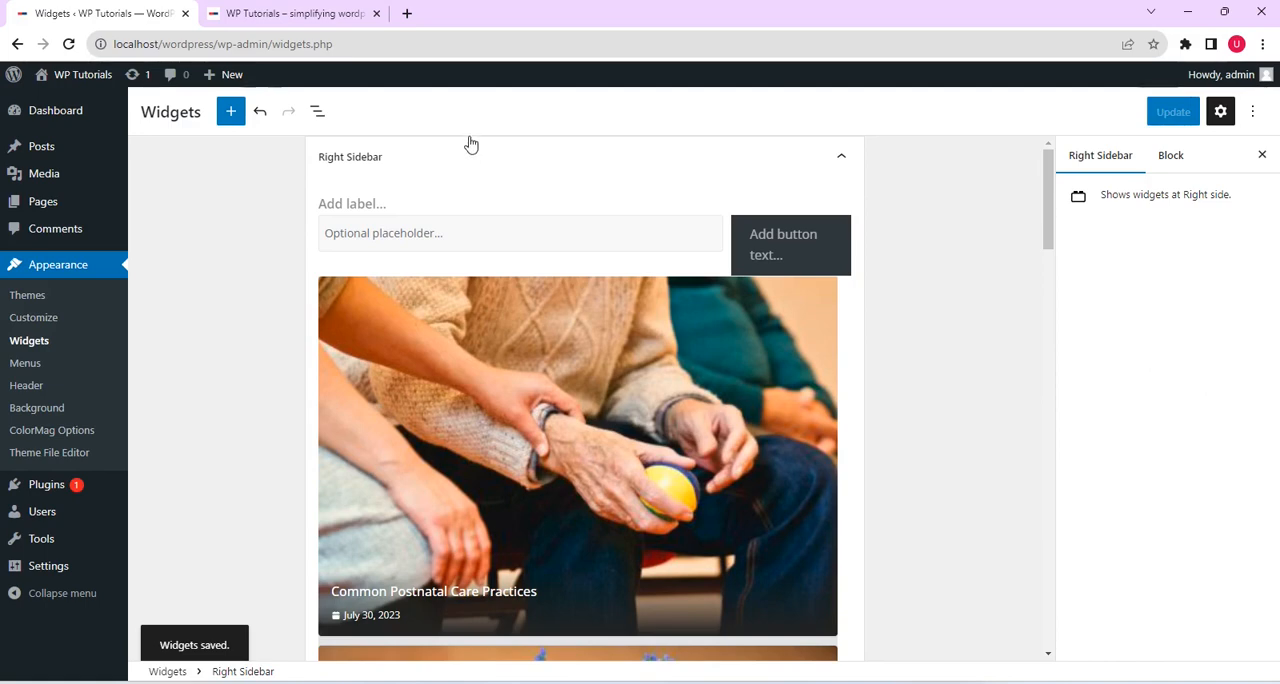
Reload the live front page and check its right sidebar without the Recent Posts and Recent Comments widgets
click(320, 16)
click(68, 44)
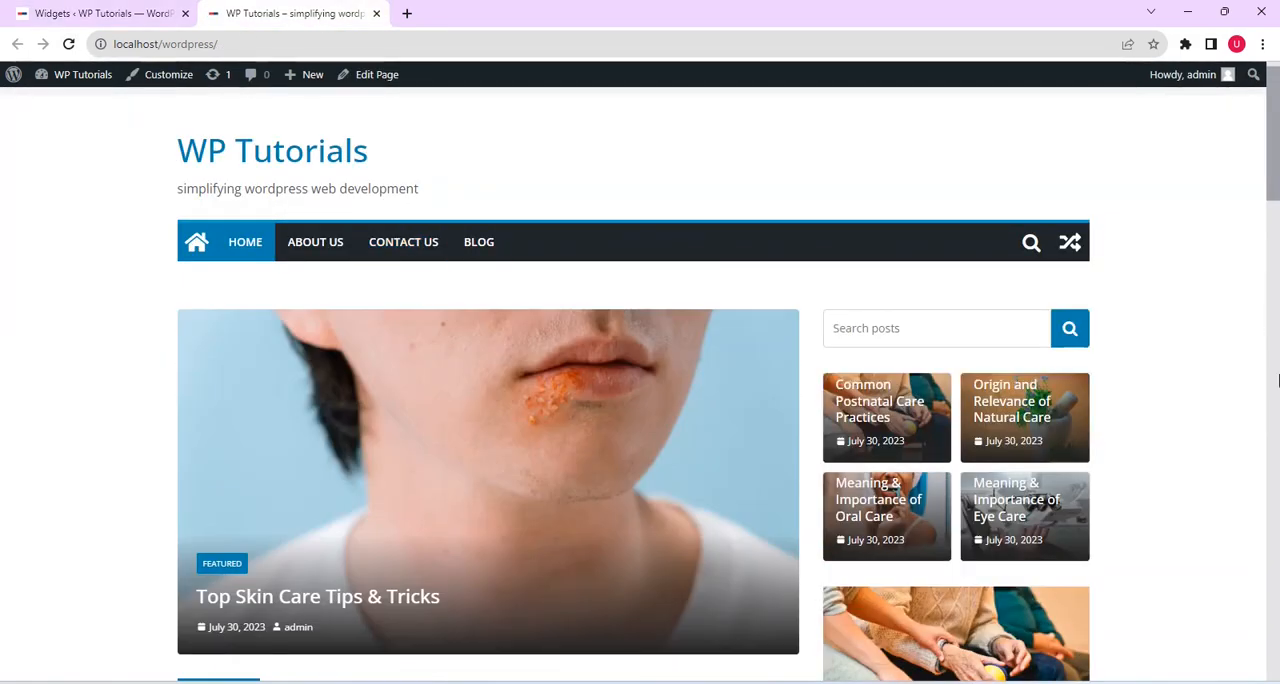
scroll(1272, 196, down, 2)
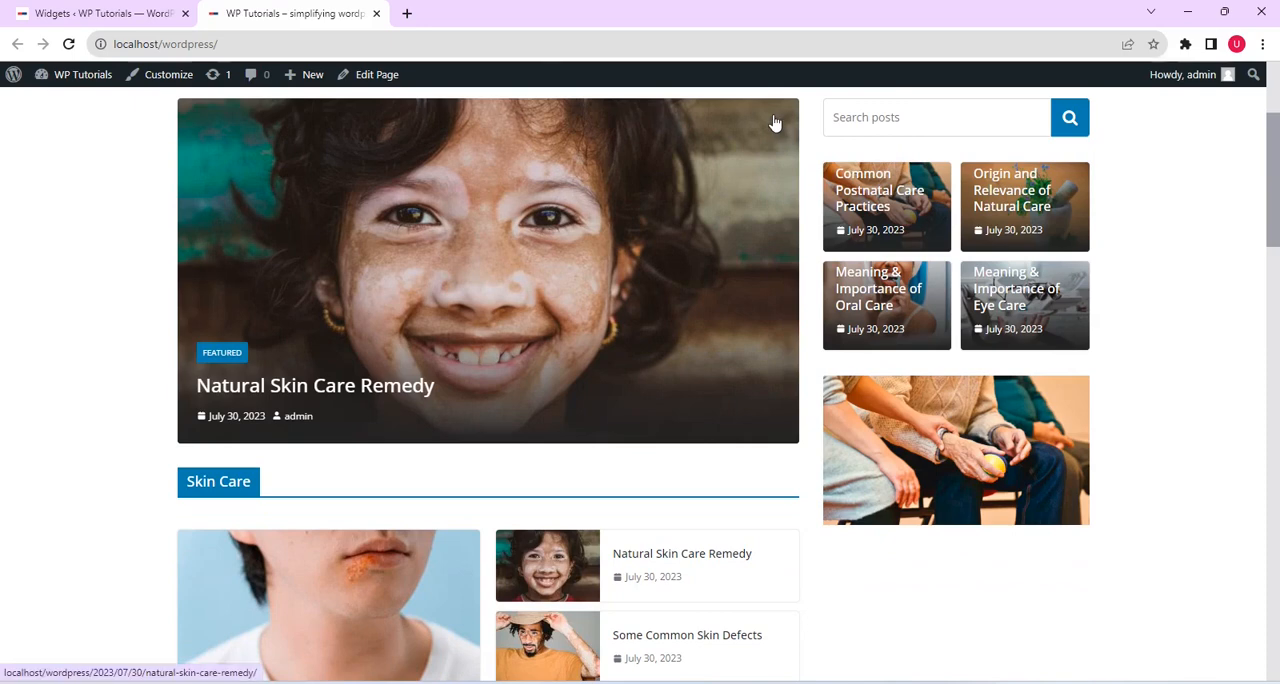
Add a Calendar block from the full block library at the end of the Right Sidebar area and save the widgets
click(118, 20)
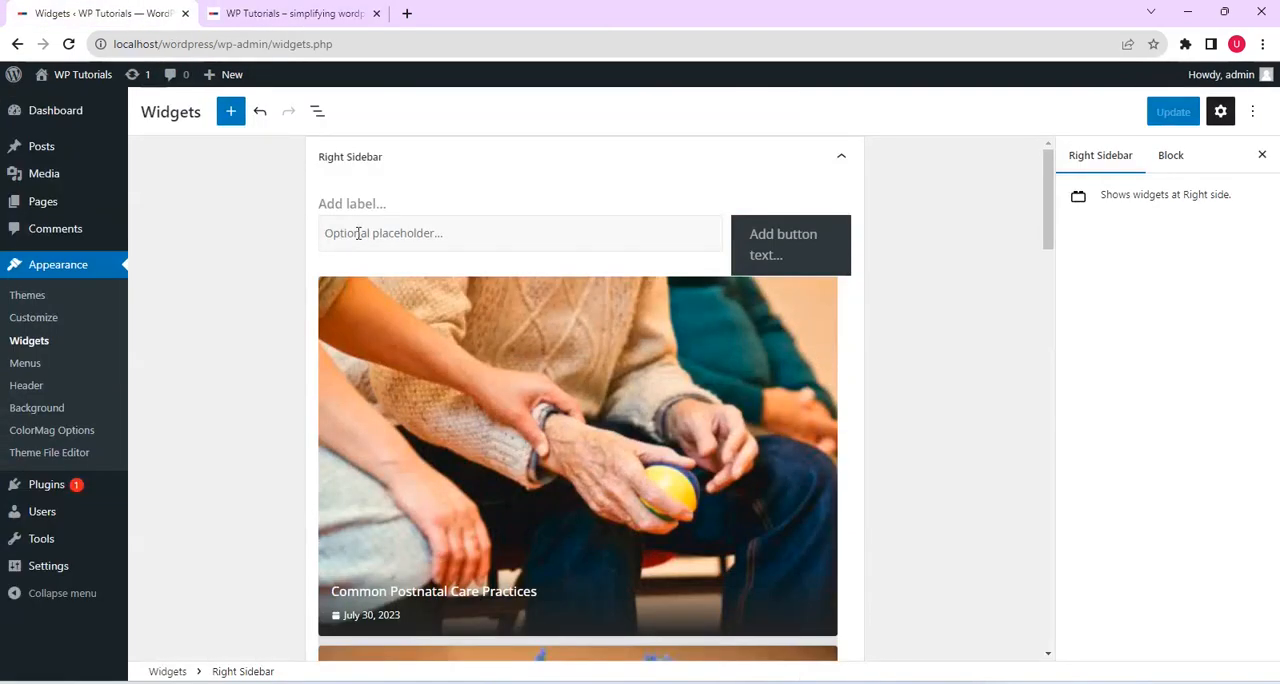
scroll(1052, 225, down, 2)
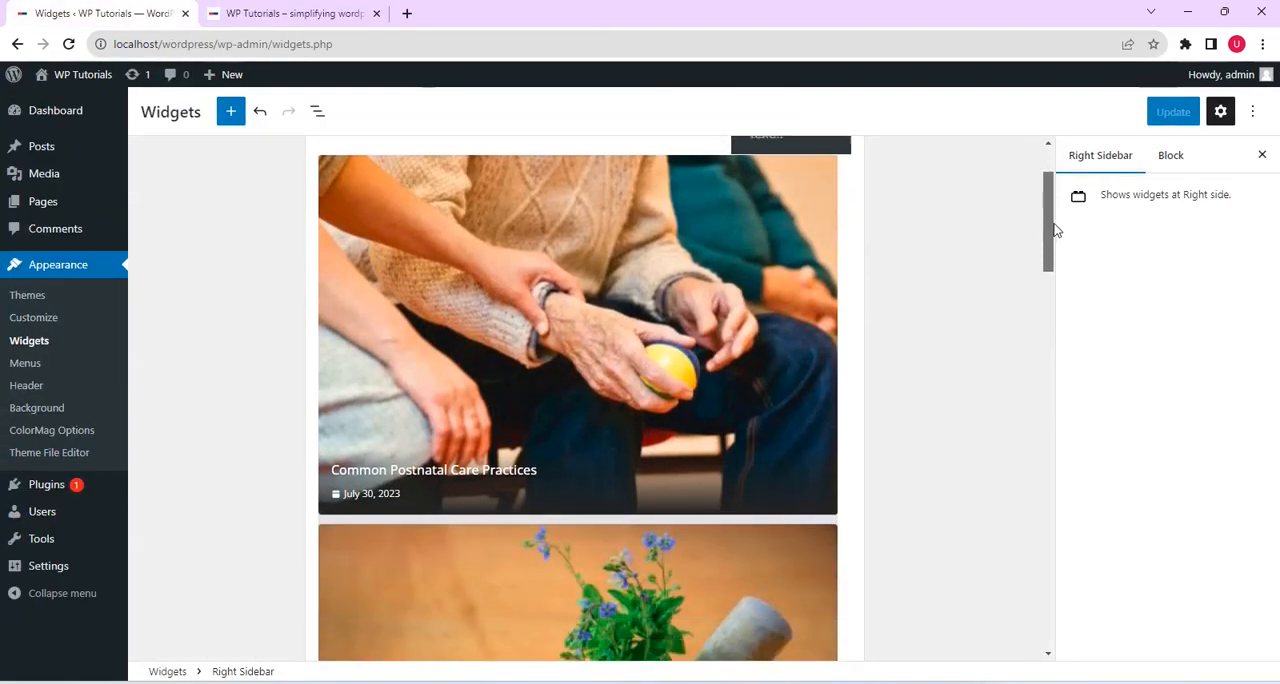
drag(1055, 230, 1039, 530)
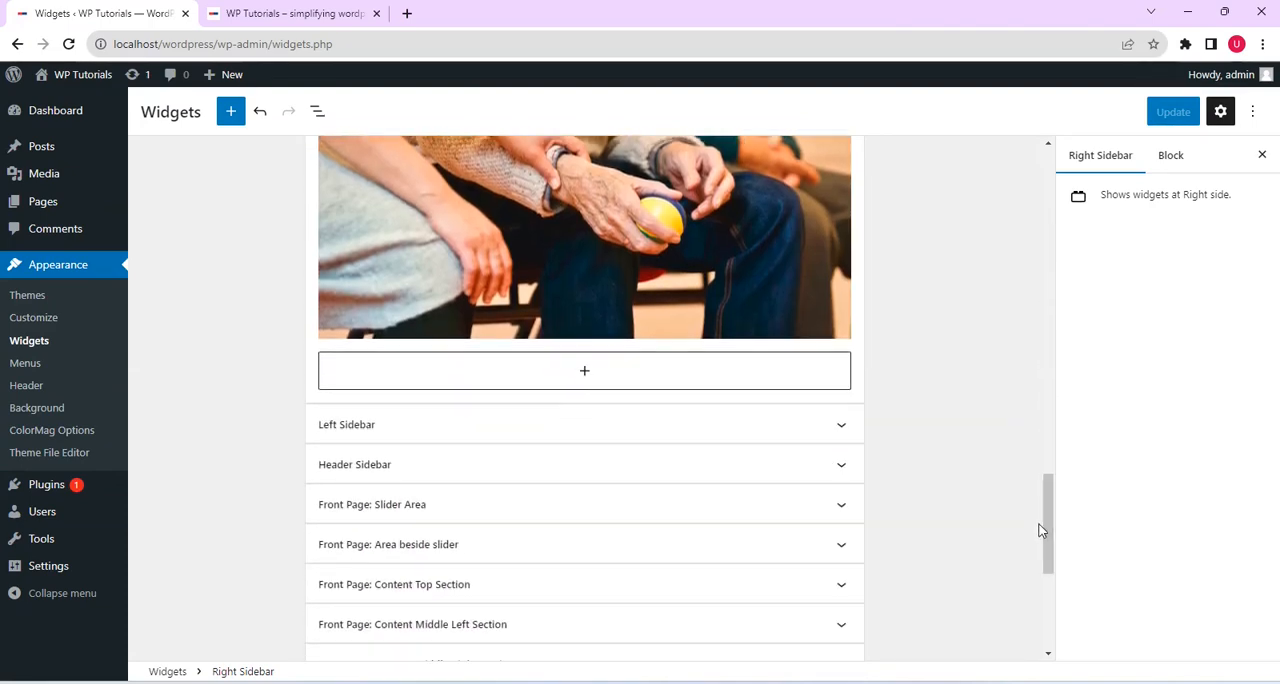
click(612, 370)
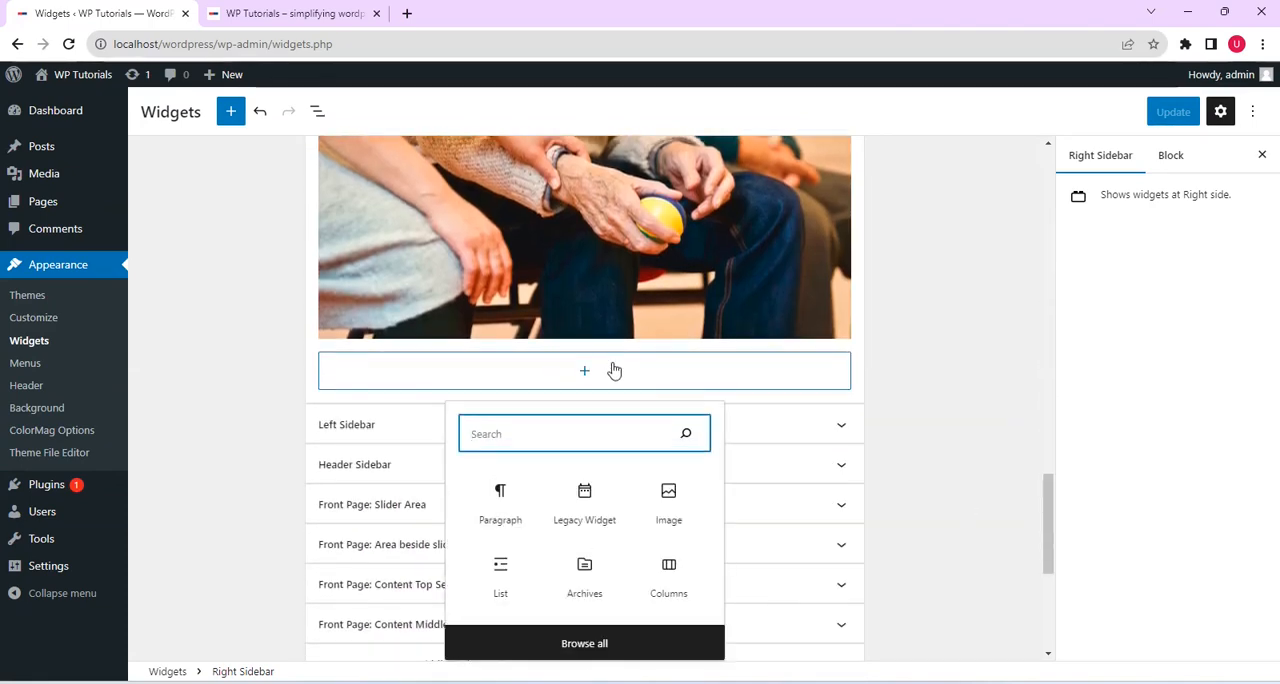
click(603, 645)
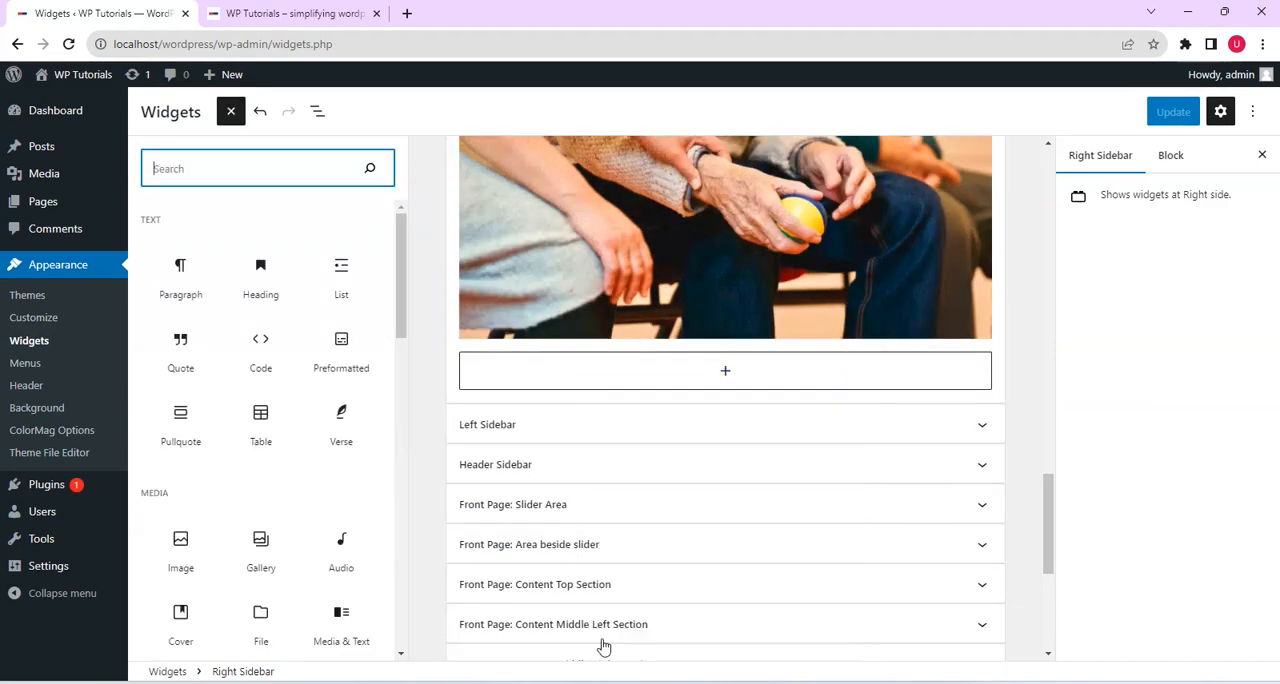
drag(401, 252, 412, 370)
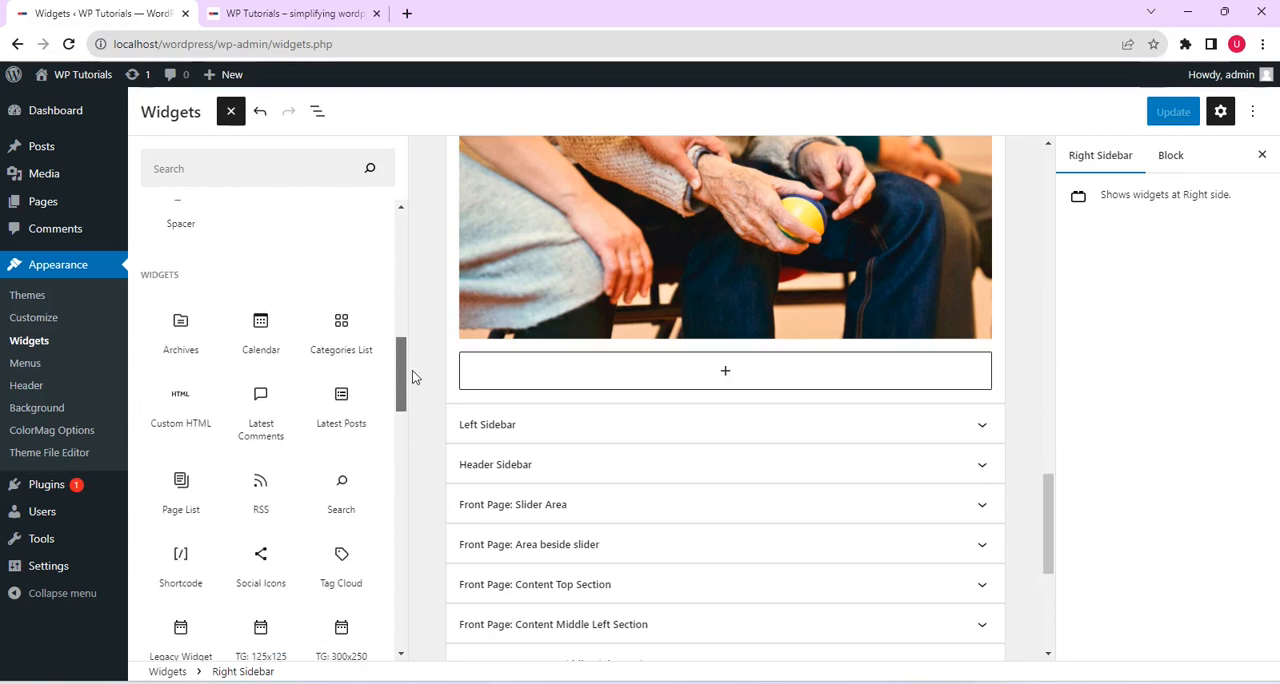
click(261, 328)
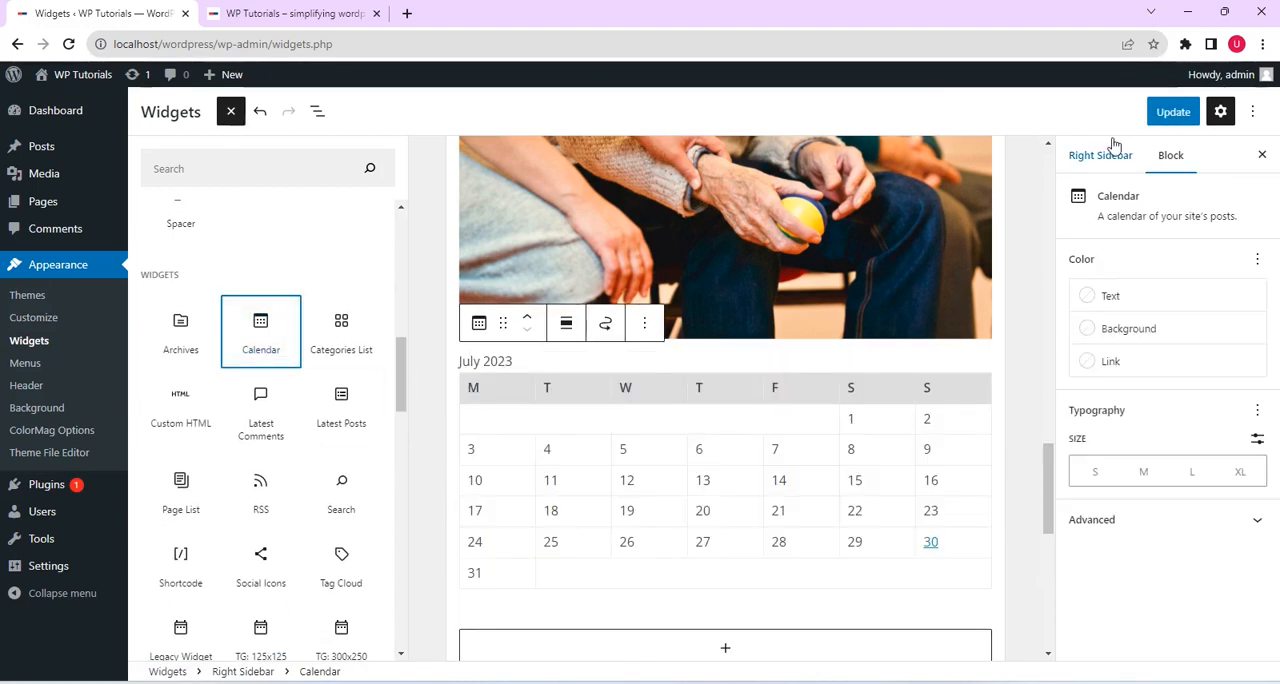
click(1168, 112)
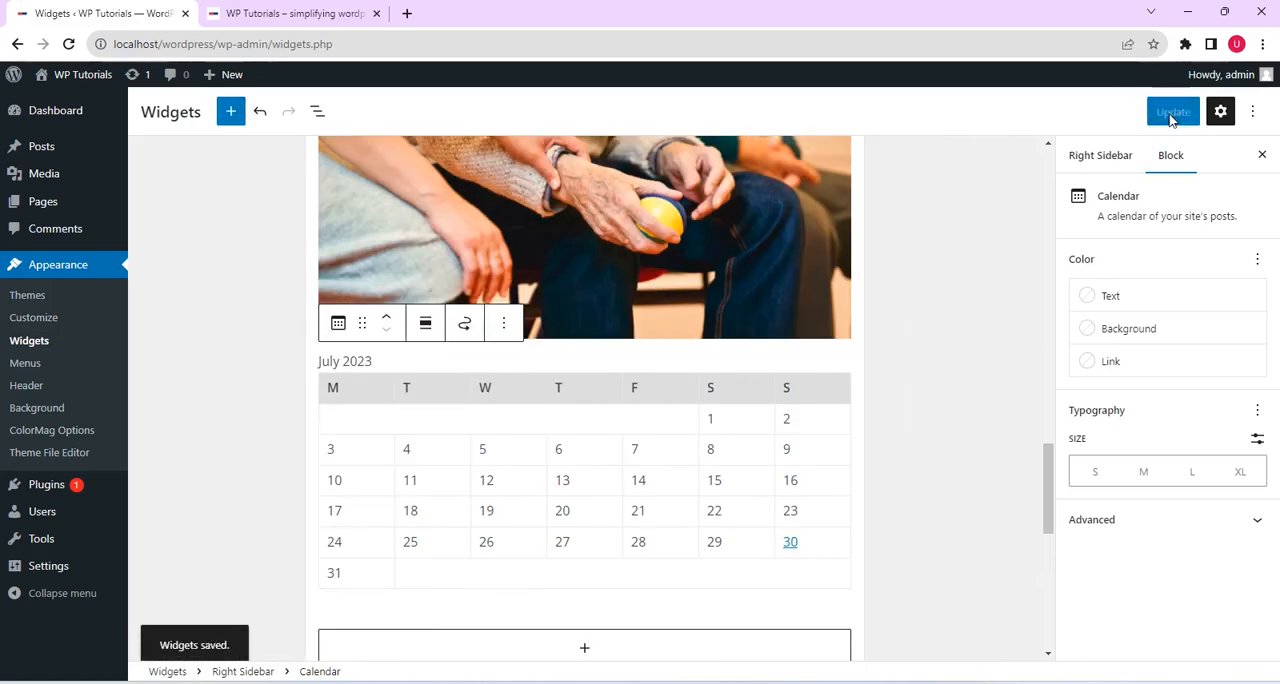
Check the calendar below the image in the live front page's right sidebar
click(317, 14)
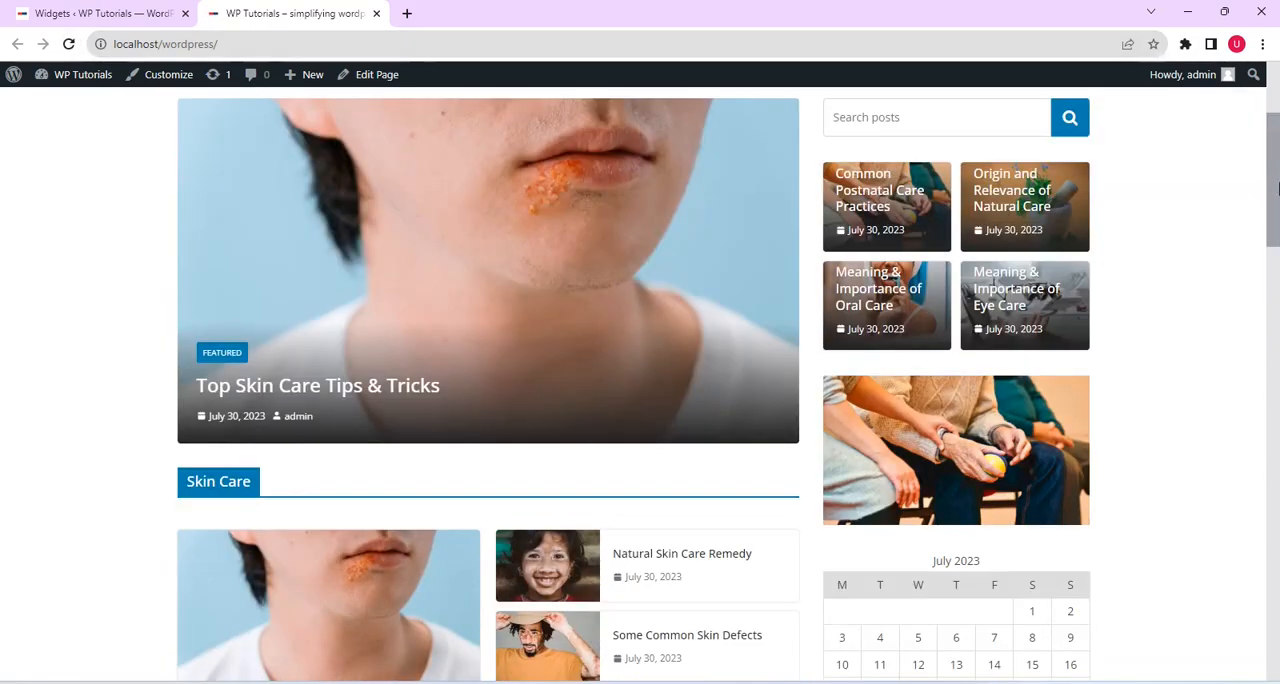
drag(1277, 194, 1277, 223)
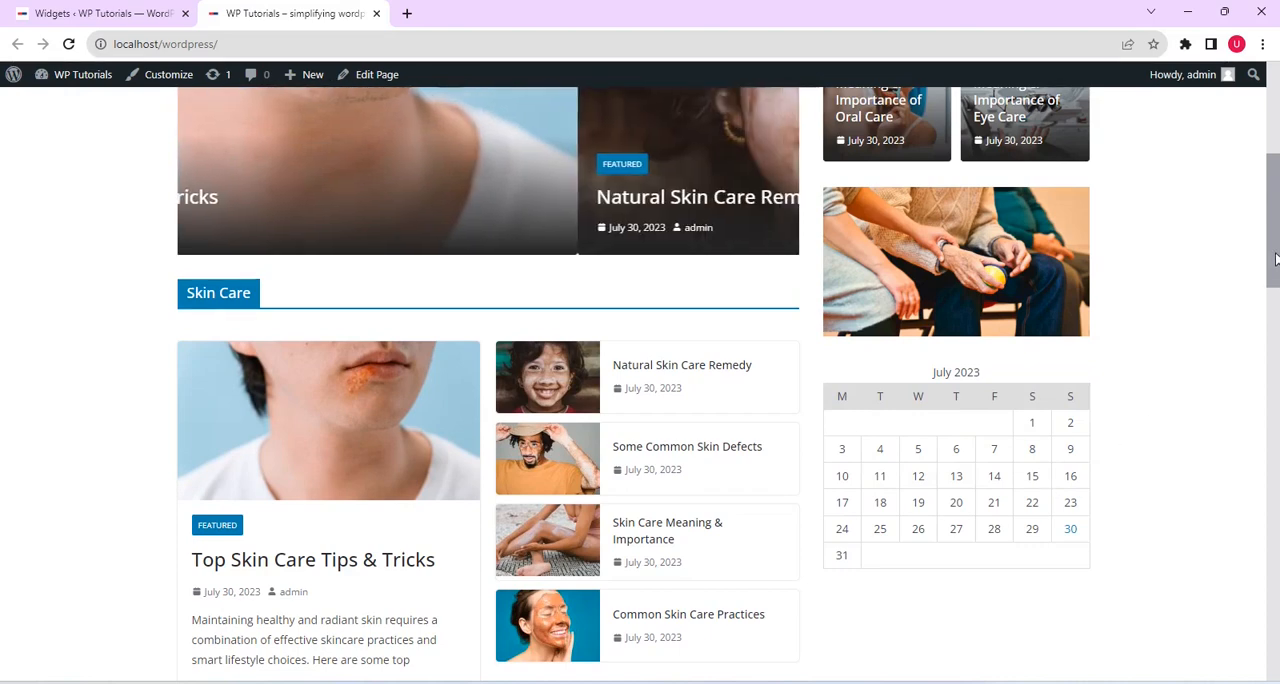
Return to the Widgets editor and add a Video block from the full block library below the calendar in the Right Sidebar area
drag(1272, 261, 1277, 237)
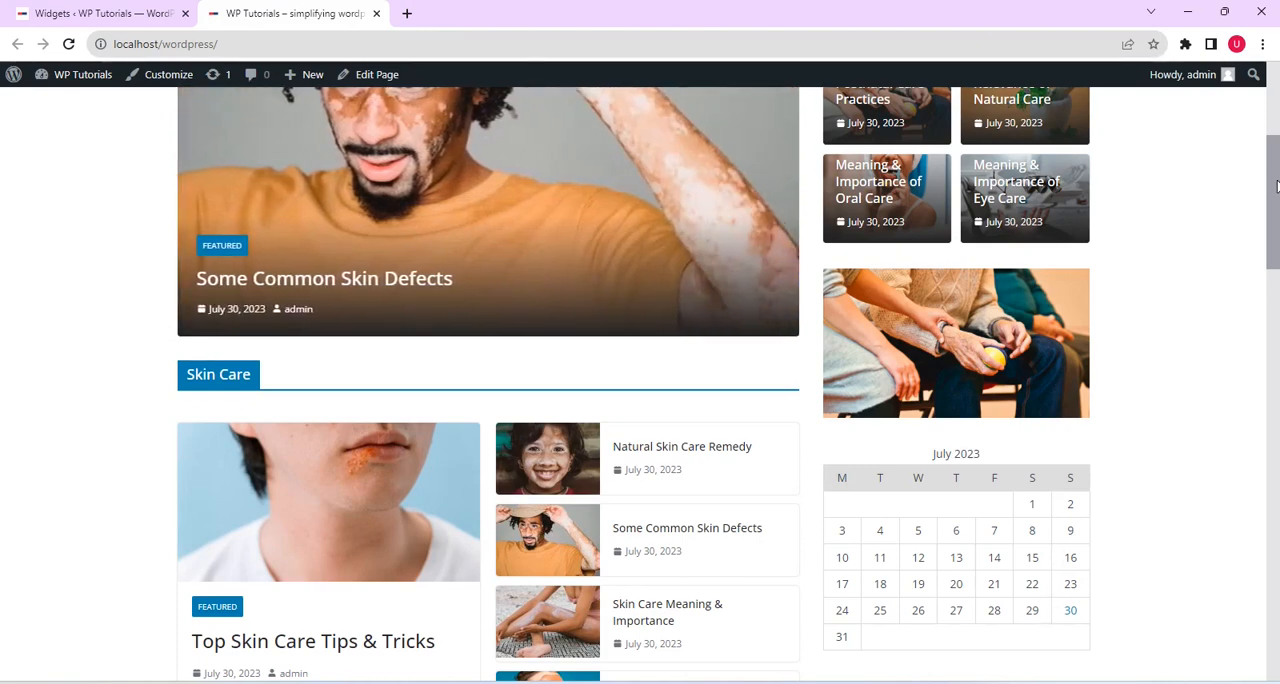
drag(1276, 185, 1278, 278)
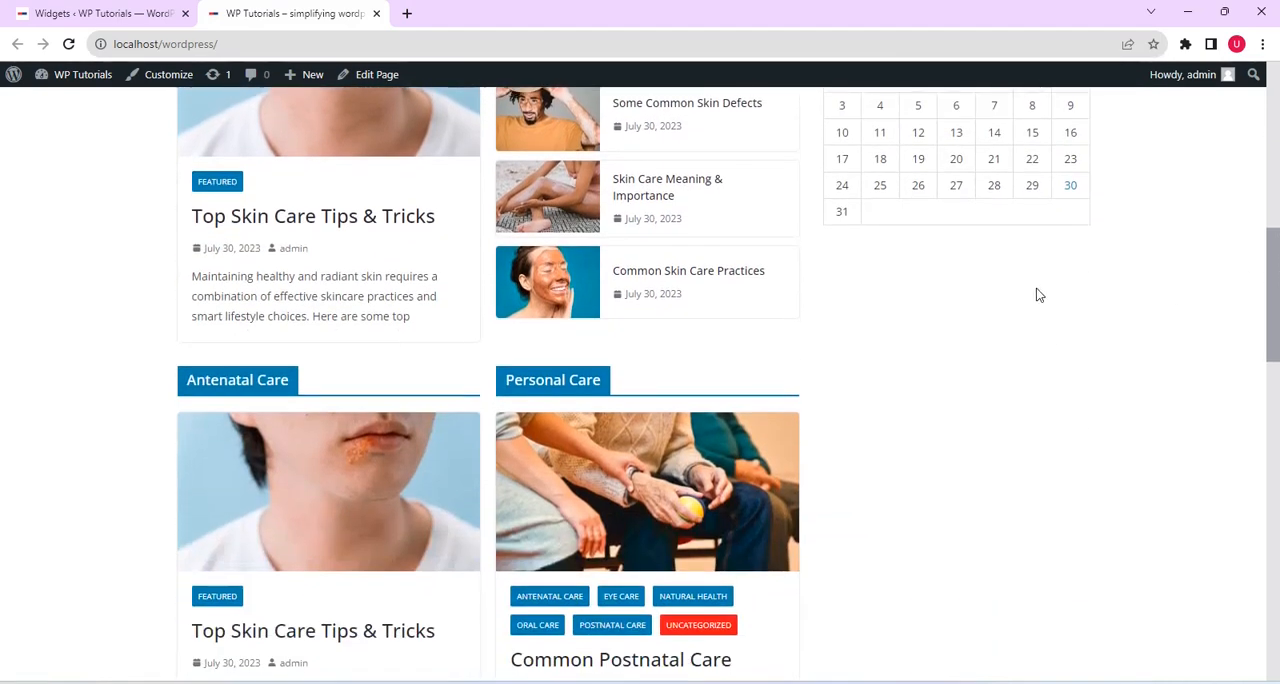
click(104, 12)
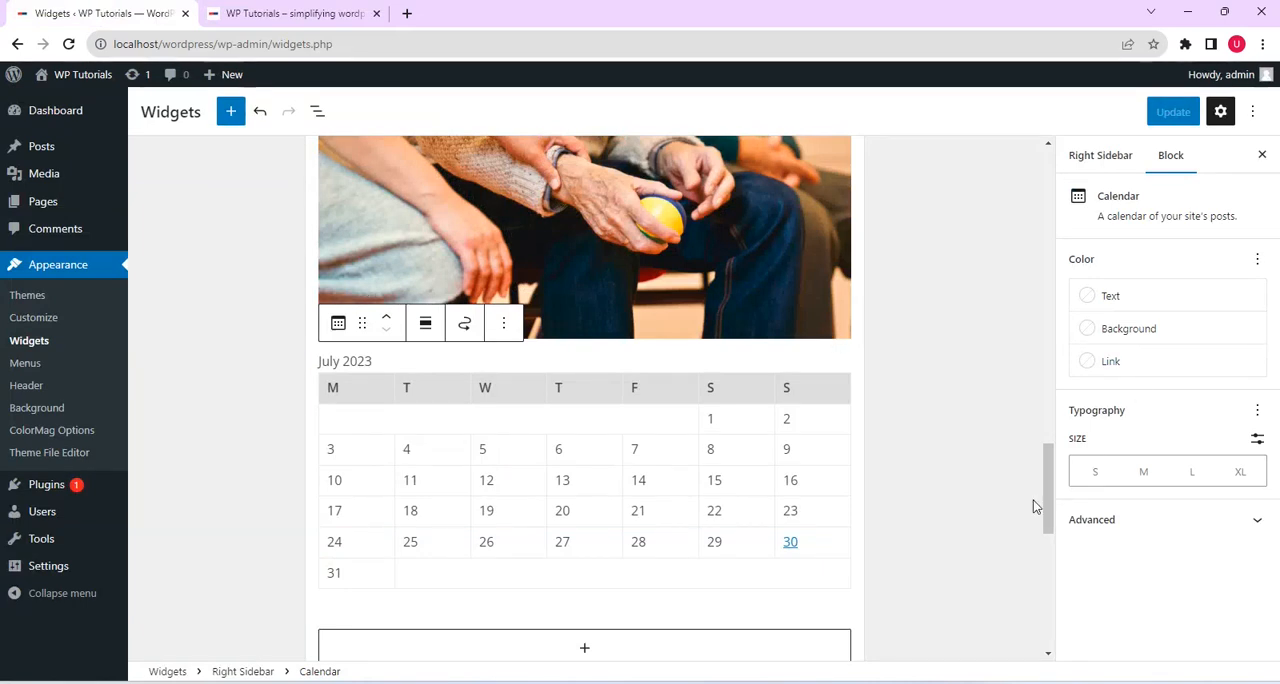
scroll(1046, 505, down, 3)
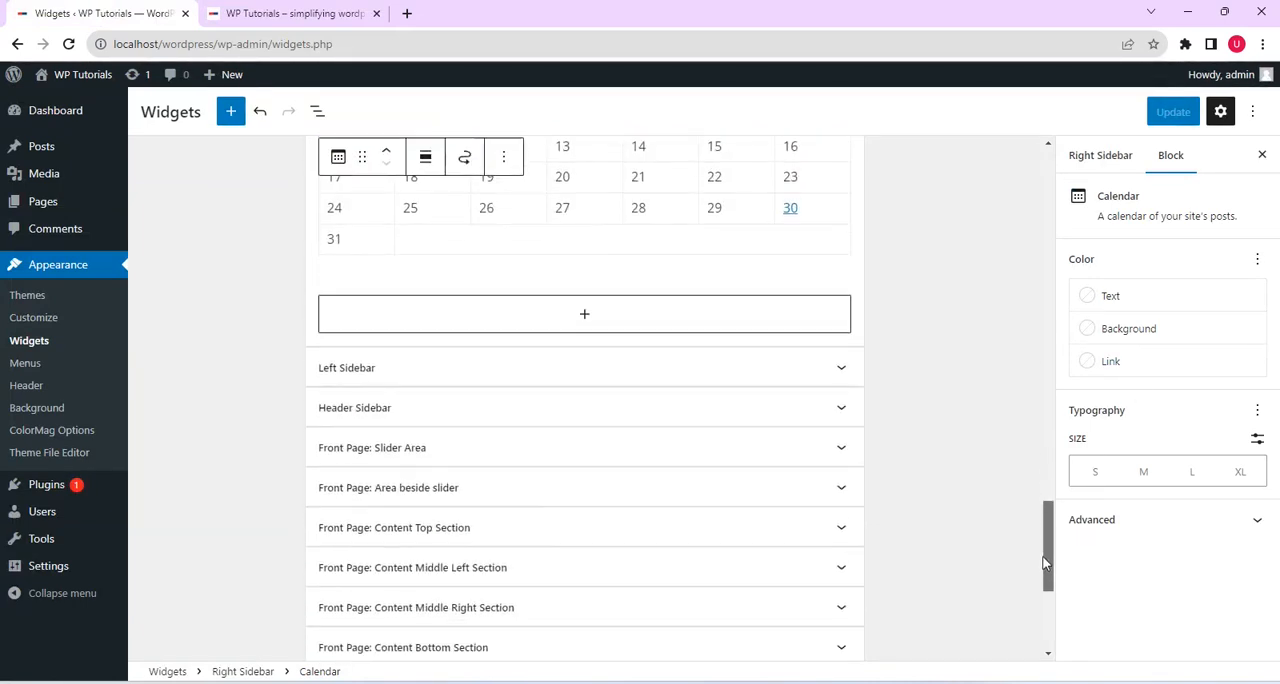
click(668, 318)
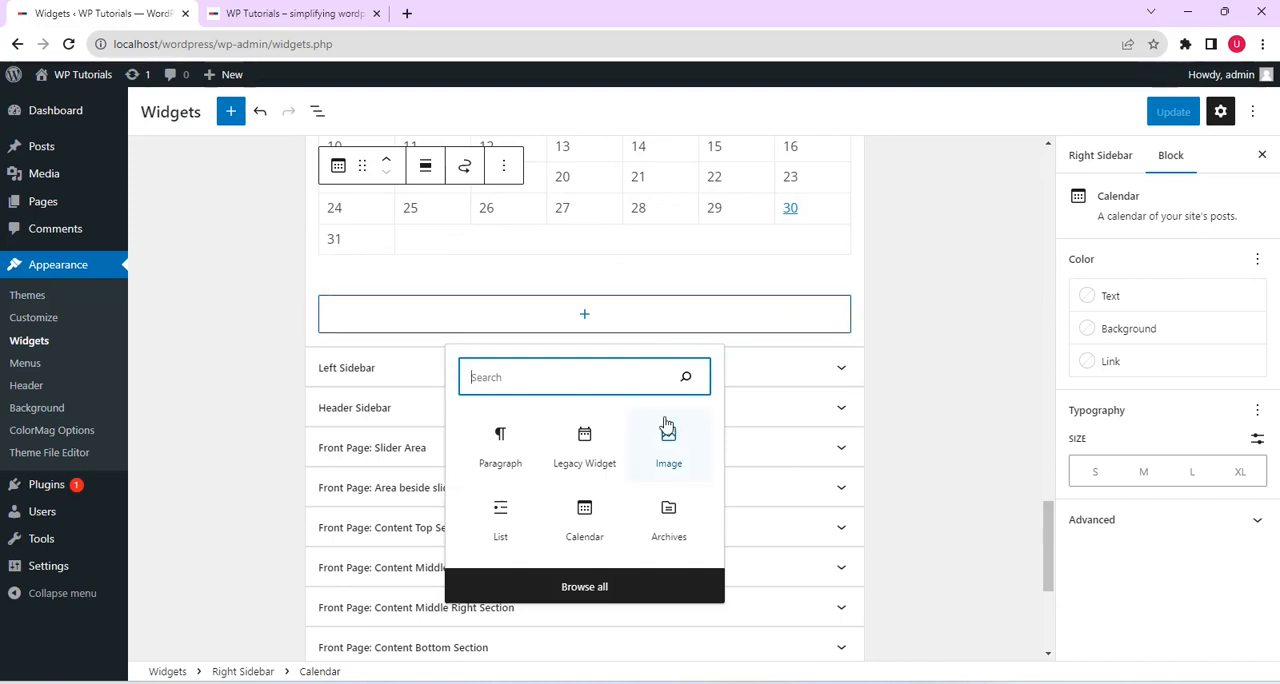
click(584, 587)
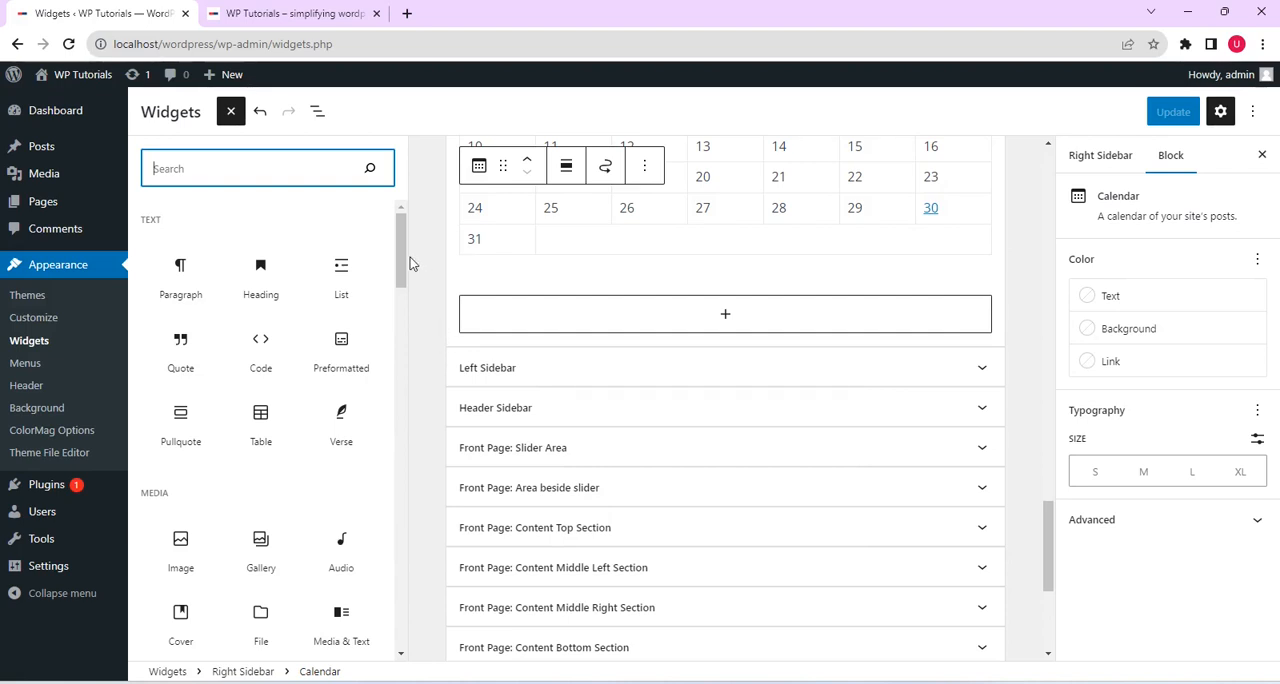
drag(404, 260, 407, 310)
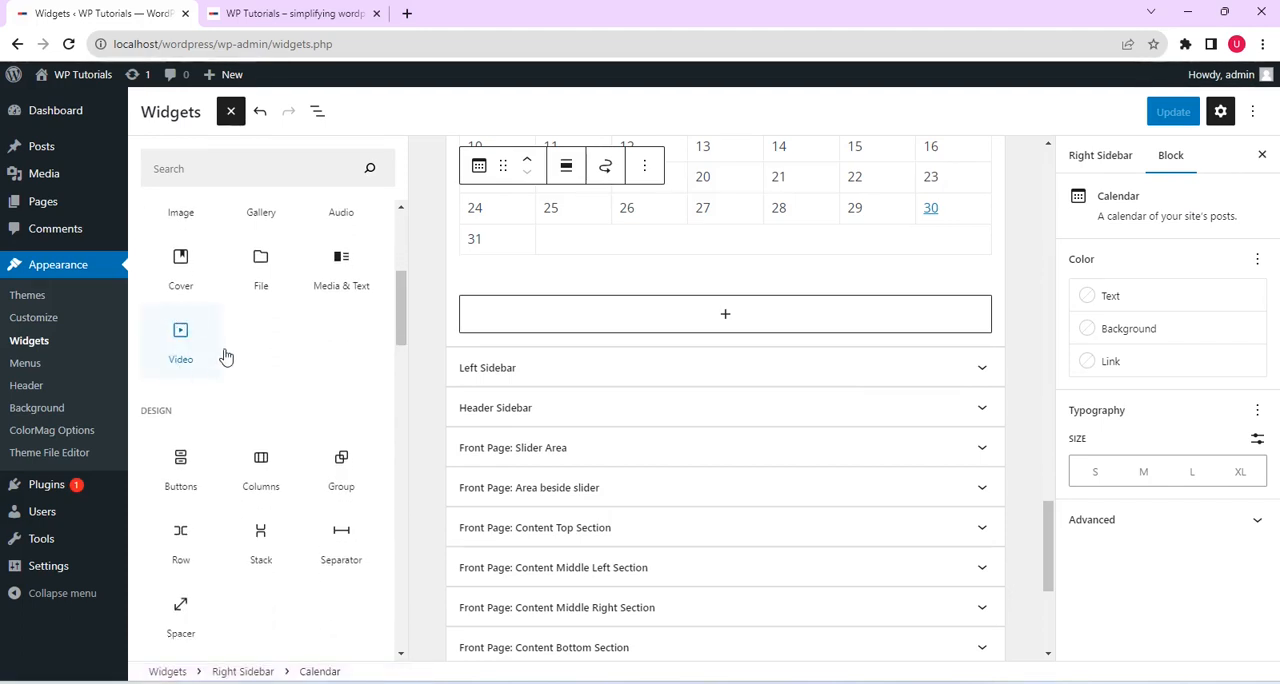
click(185, 366)
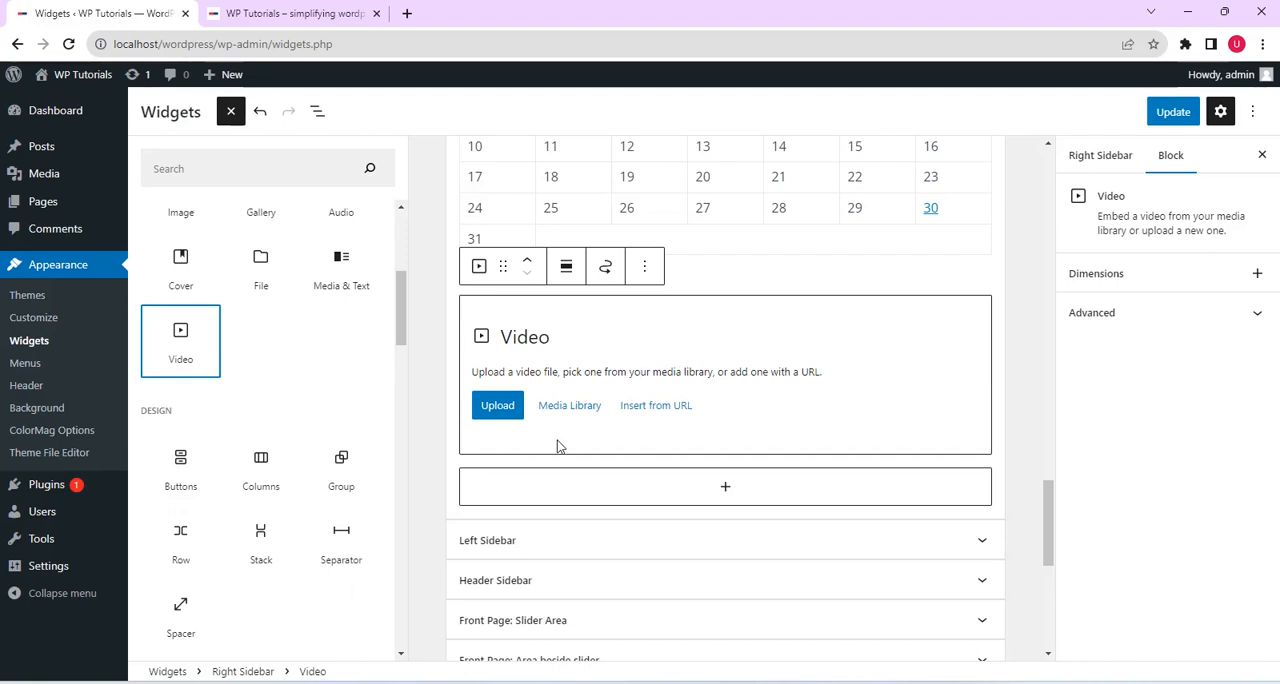
Insert the video by pasting the copied YouTube URL into the Video block, and save the widgets
click(646, 407)
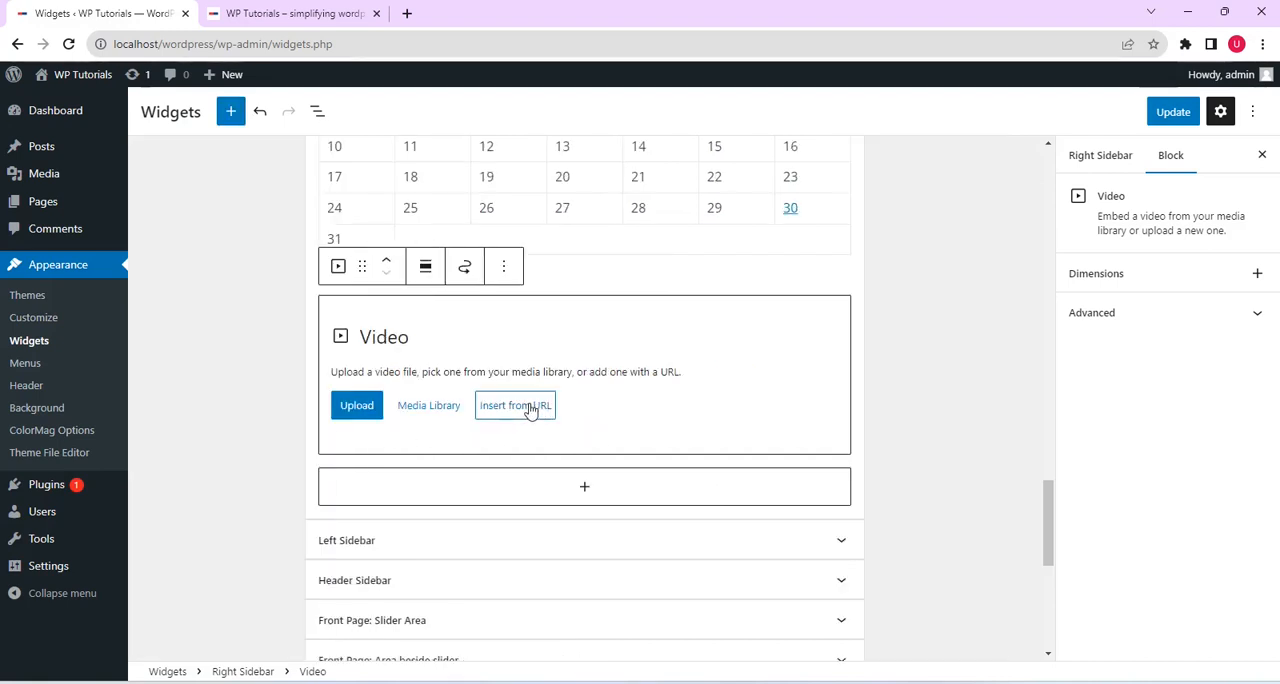
click(523, 408)
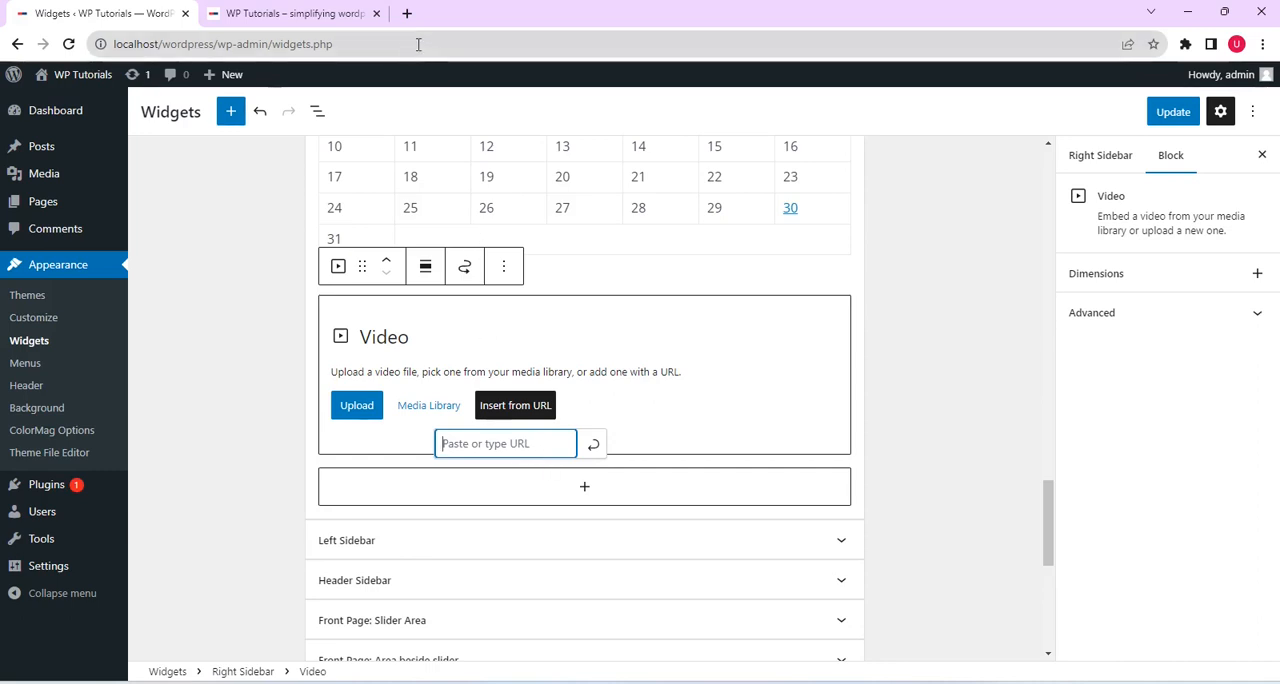
right_click(504, 444)
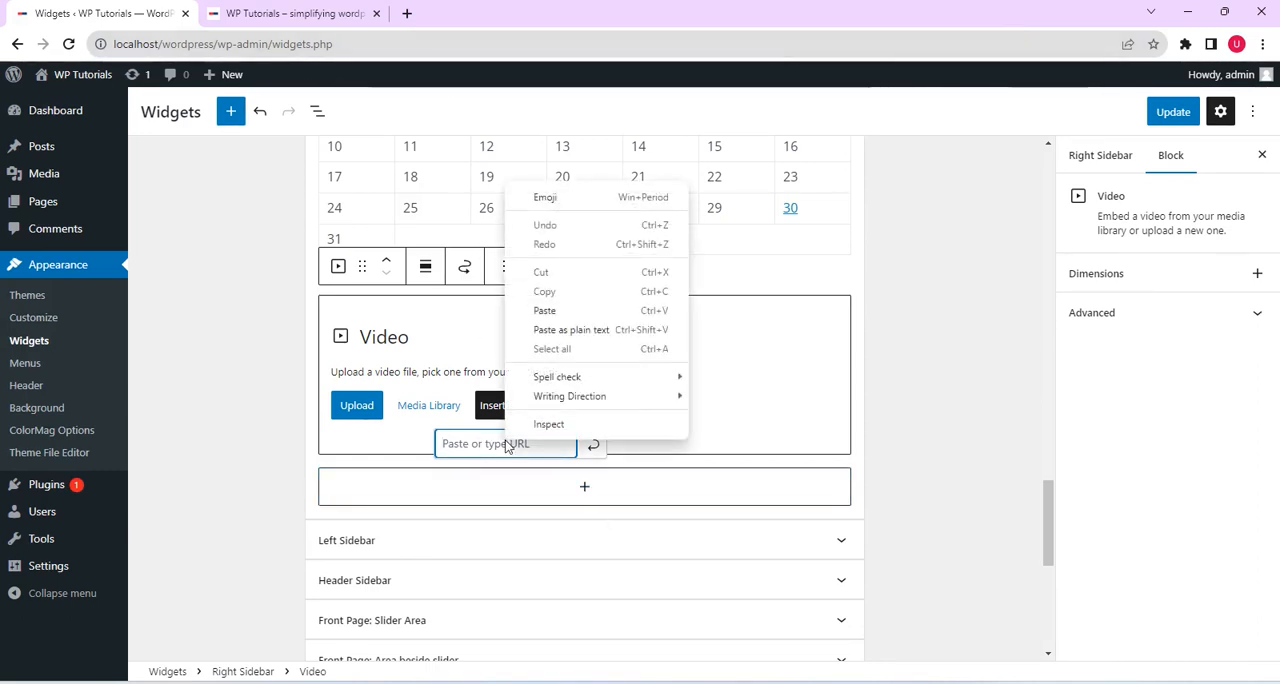
click(590, 311)
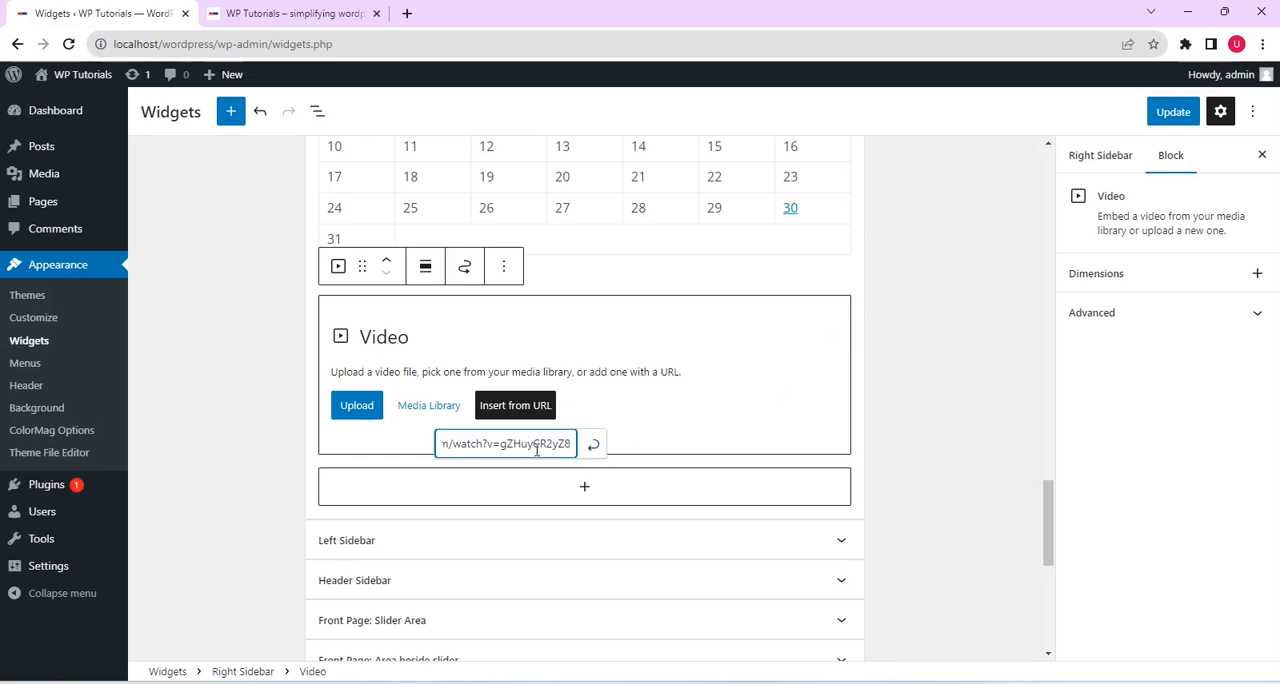
click(593, 449)
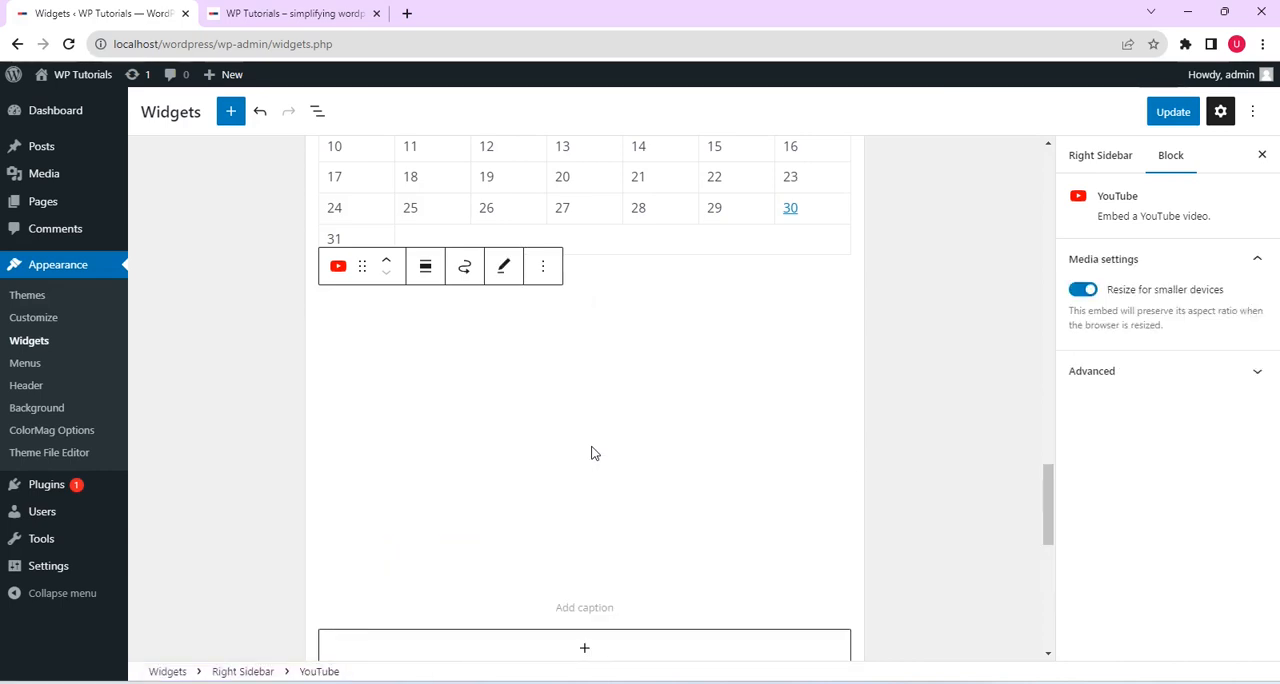
scroll(597, 468, up, 1)
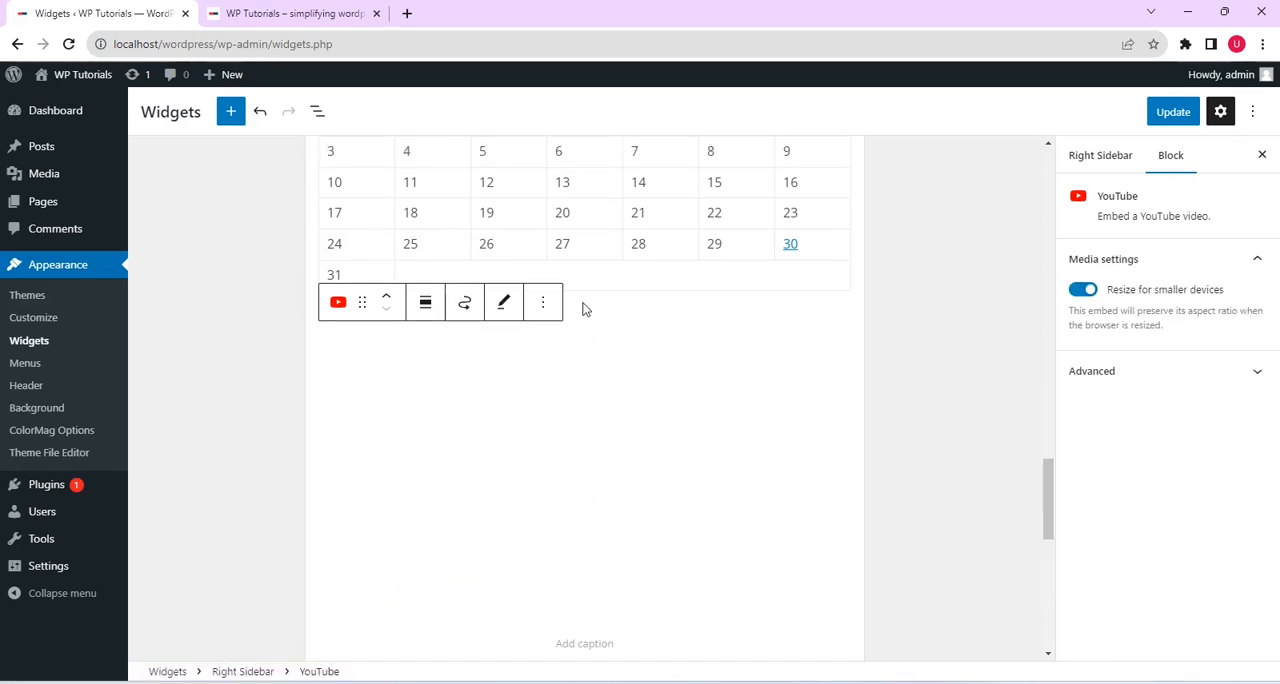
click(1173, 111)
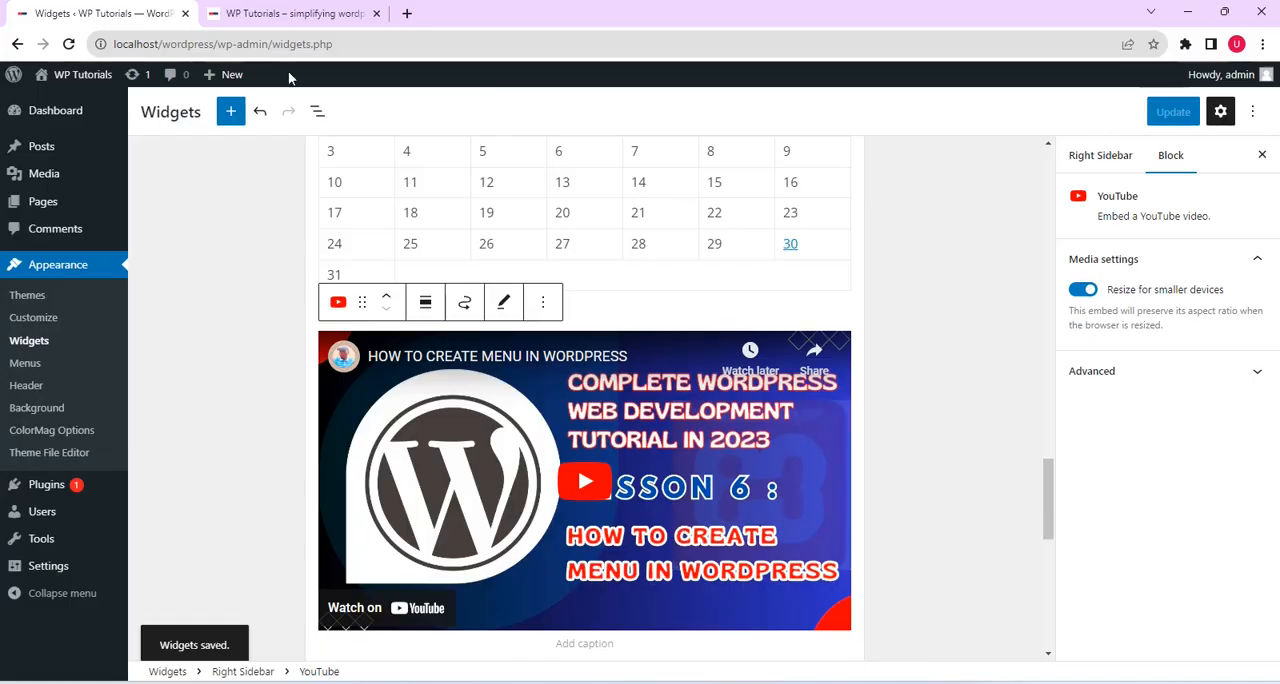
Reload the live front page and check the embedded YouTube video below the calendar in its right sidebar
click(289, 12)
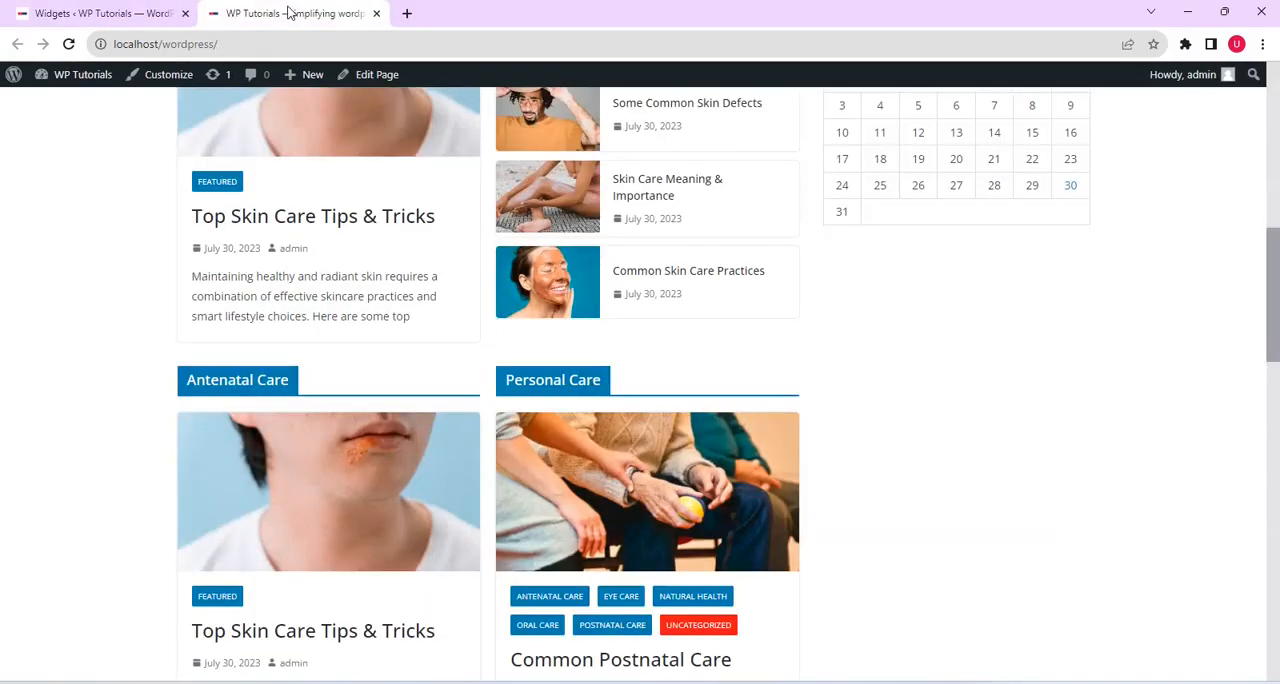
click(69, 44)
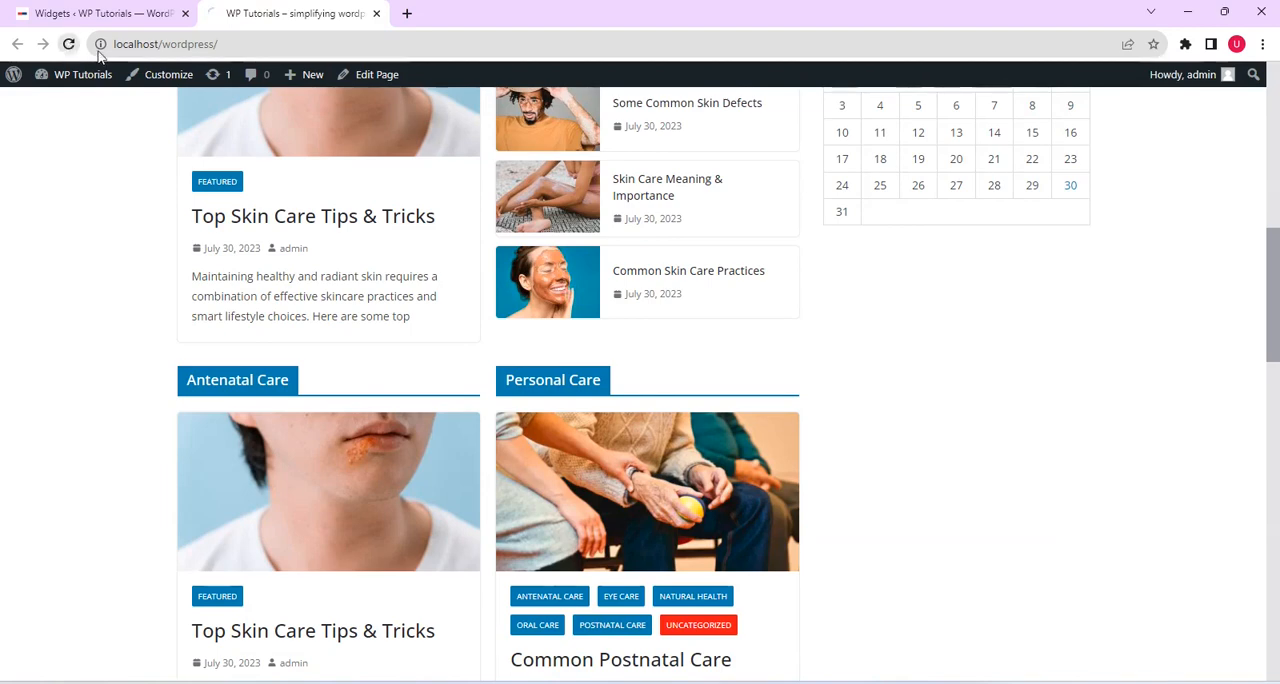
click(301, 15)
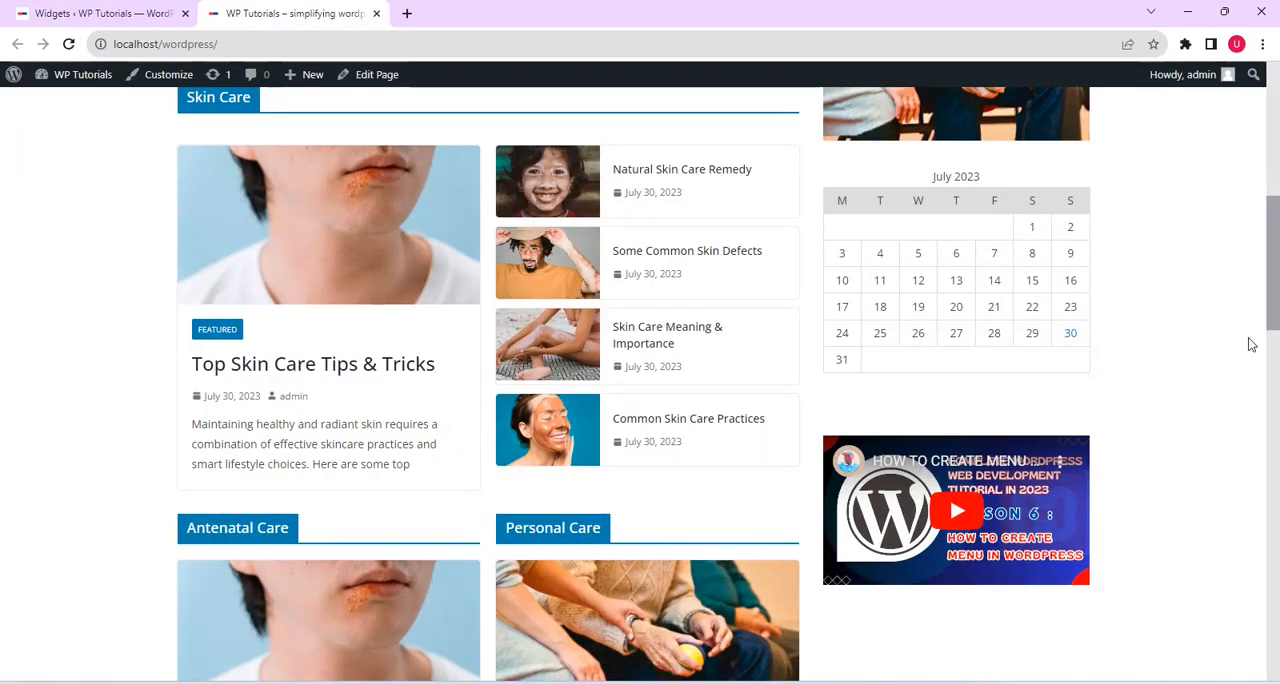
drag(1274, 275, 1268, 350)
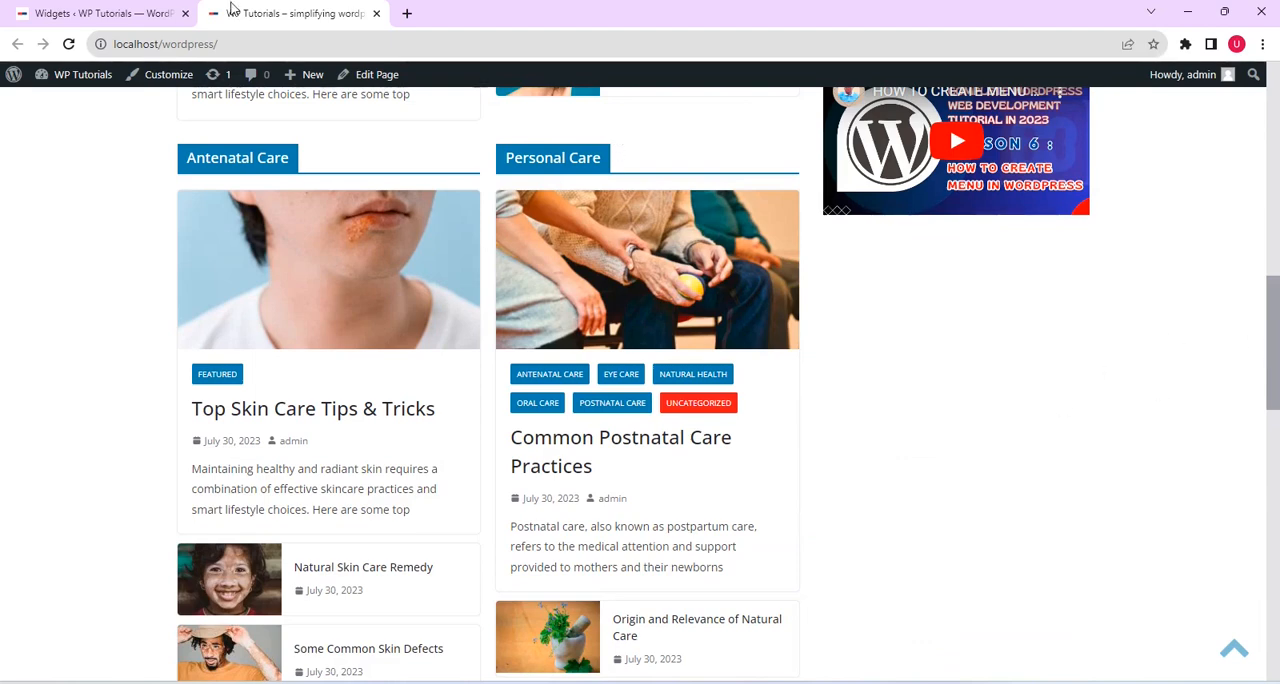
Go back to the Widgets editor and add a Latest Posts block from the full block library below the Right Sidebar's YouTube video
click(110, 16)
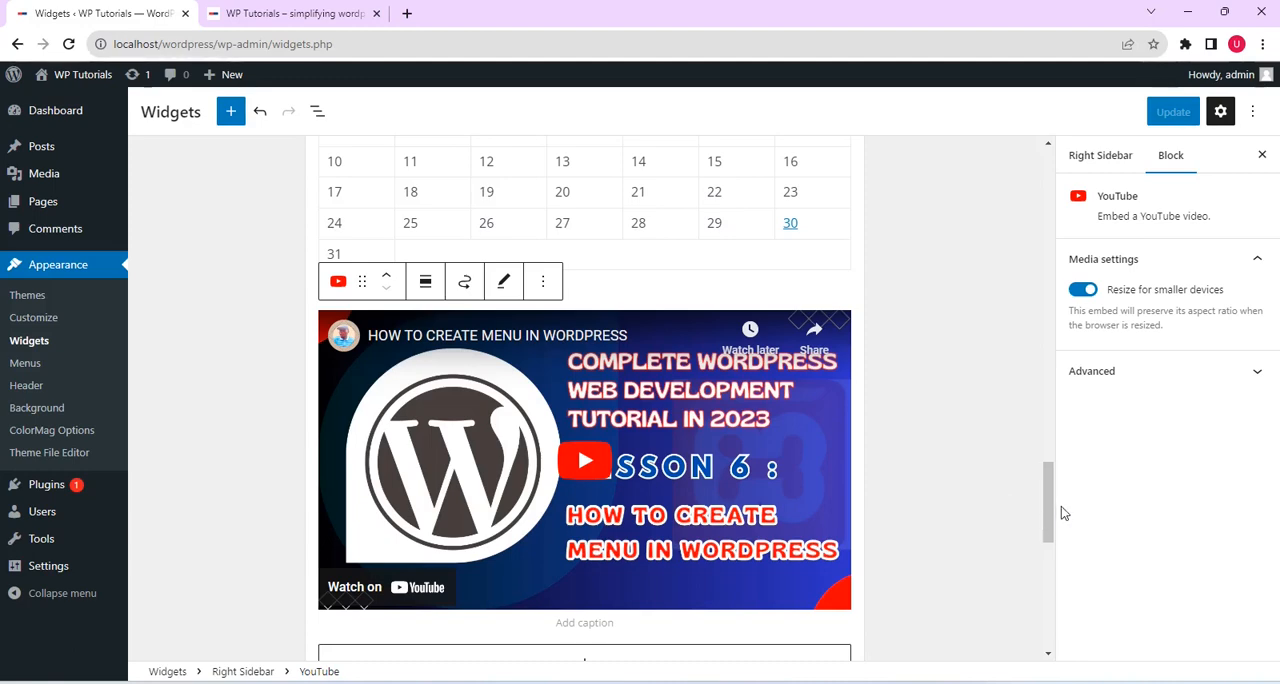
drag(1053, 512, 1051, 556)
click(625, 357)
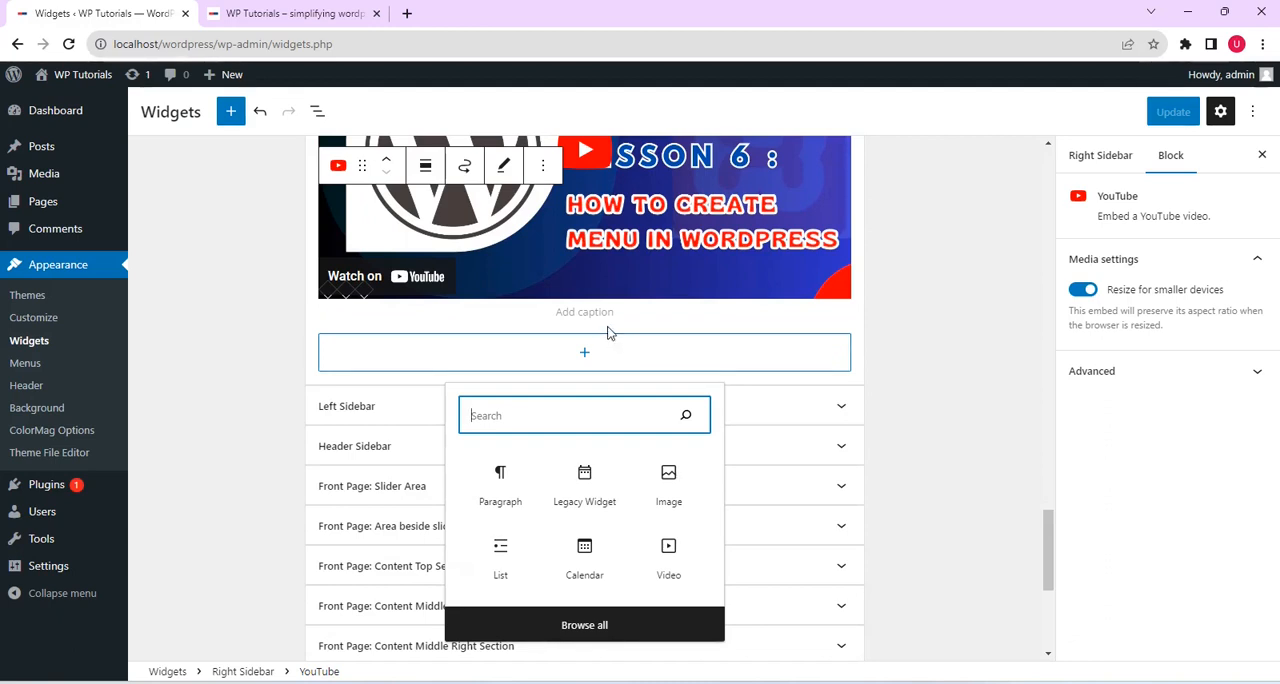
click(633, 623)
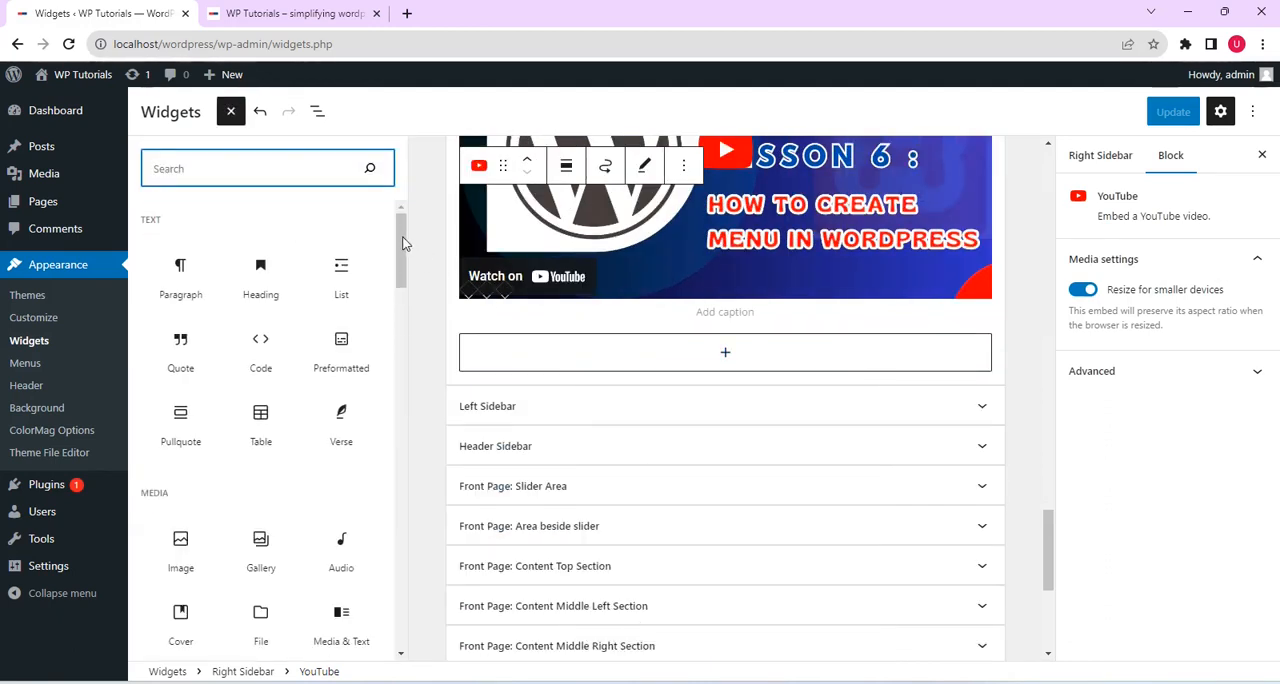
drag(404, 243, 415, 337)
drag(417, 351, 417, 363)
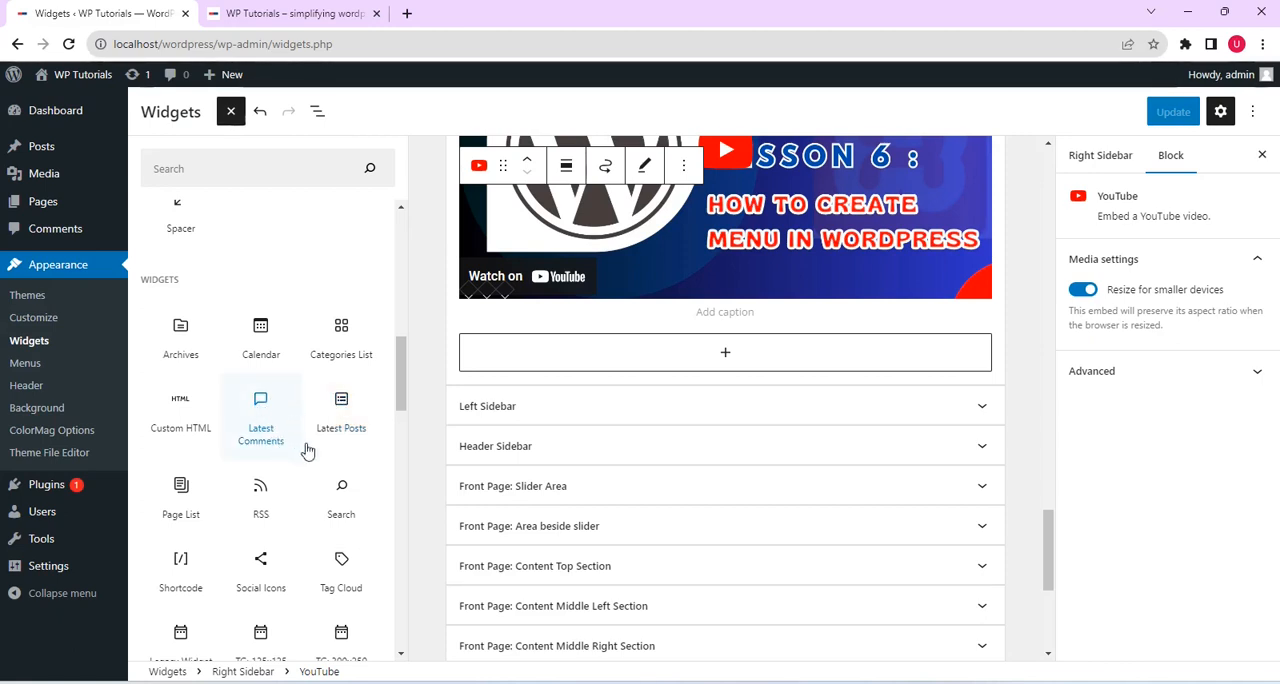
click(341, 410)
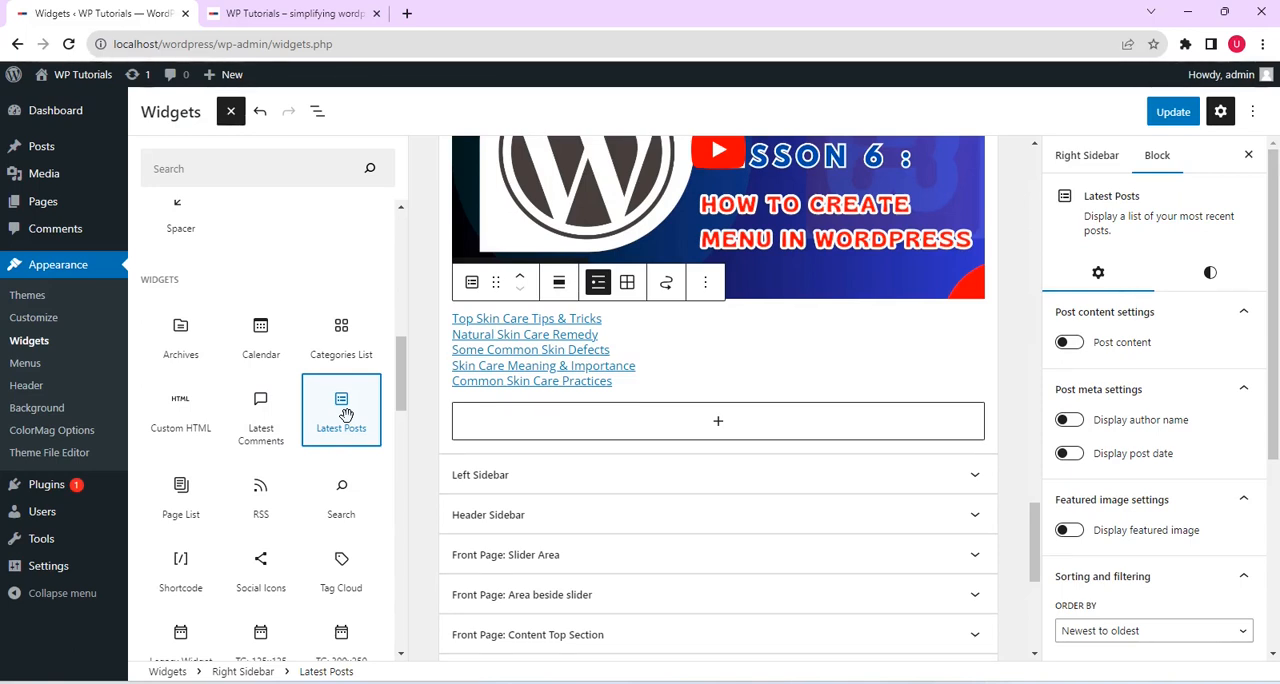
Remove the Latest Posts block from the end of the Right Sidebar area
click(665, 330)
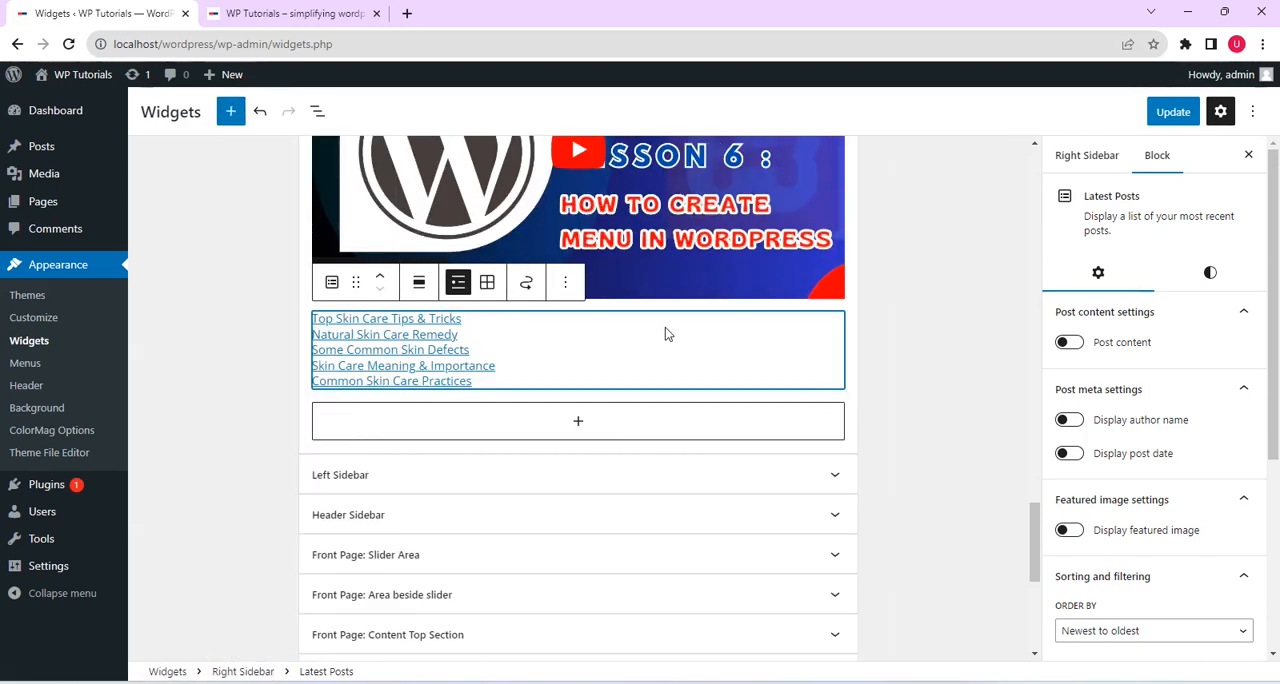
click(676, 305)
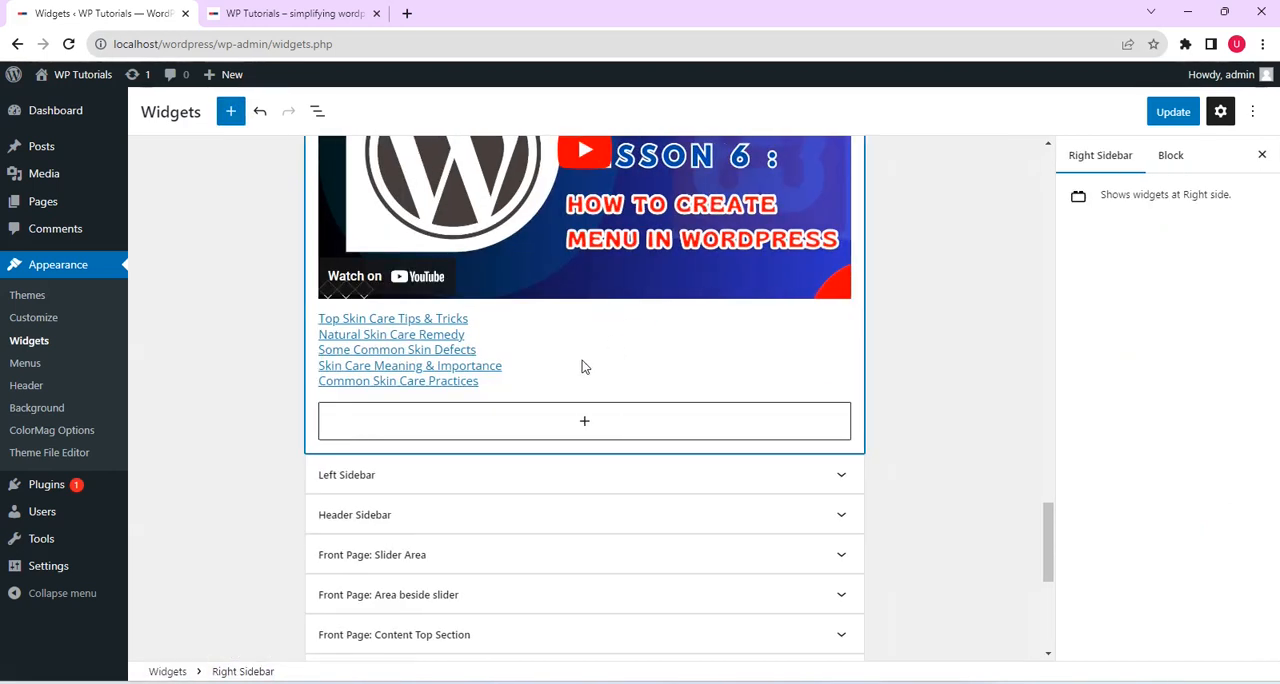
click(476, 368)
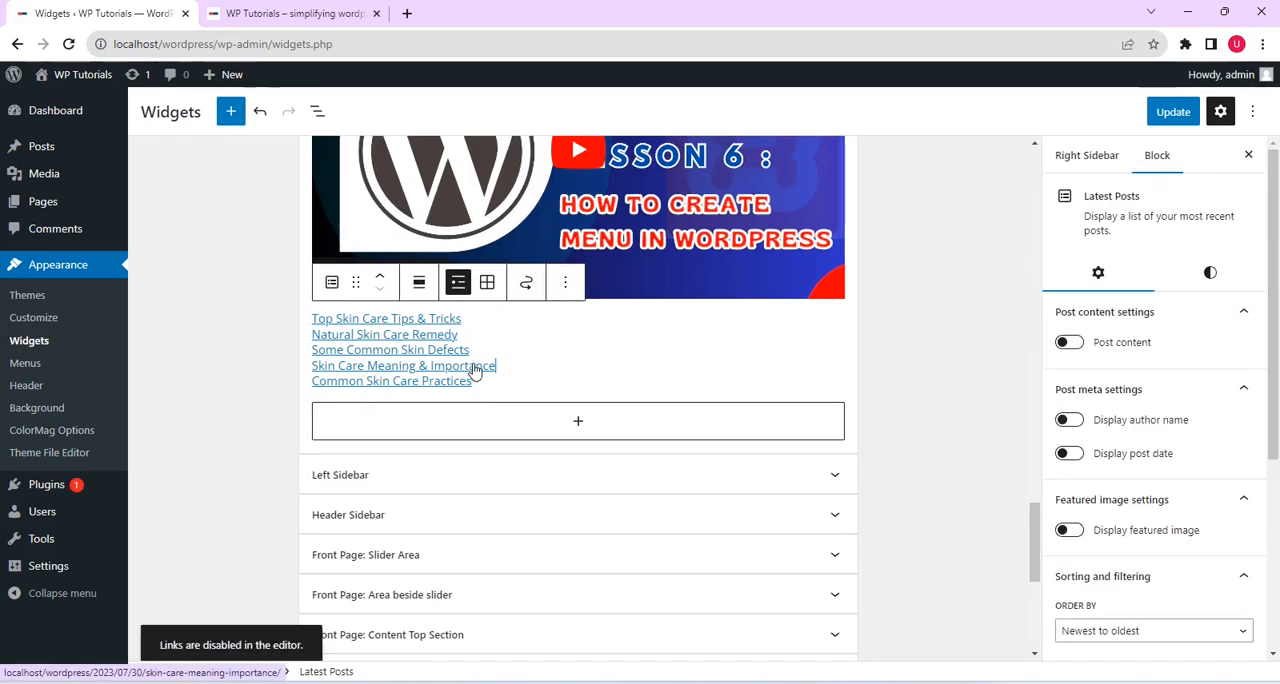
click(566, 284)
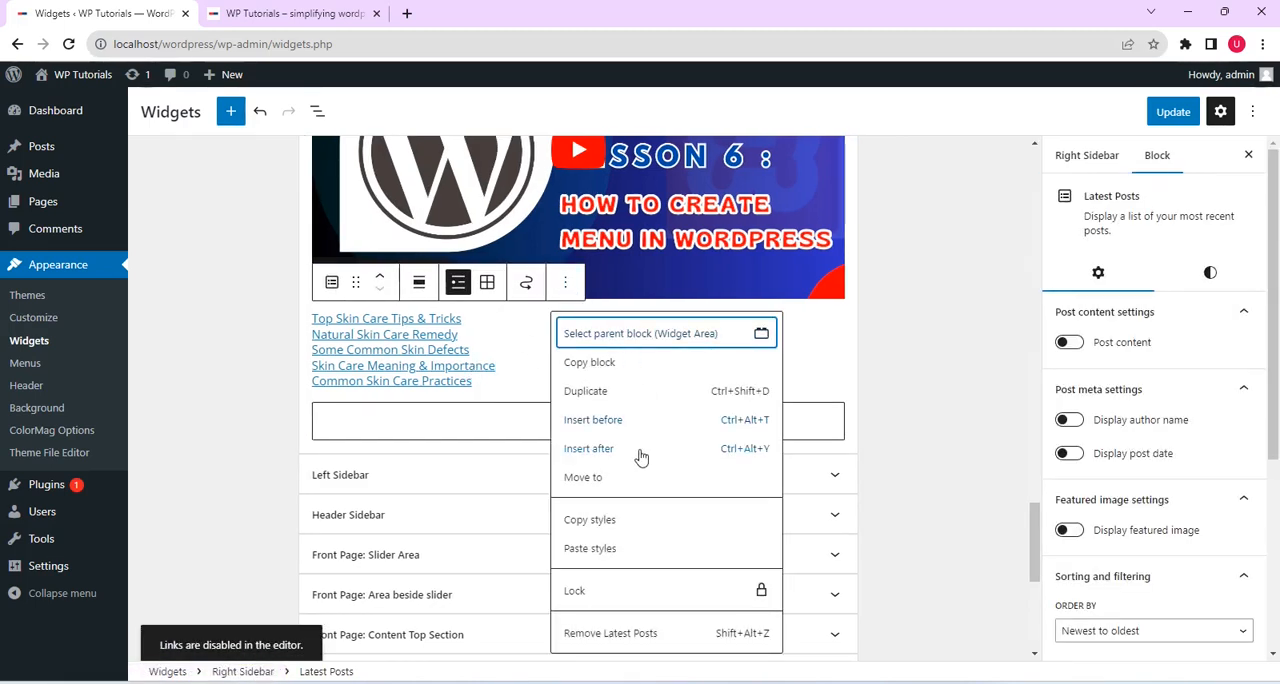
click(650, 633)
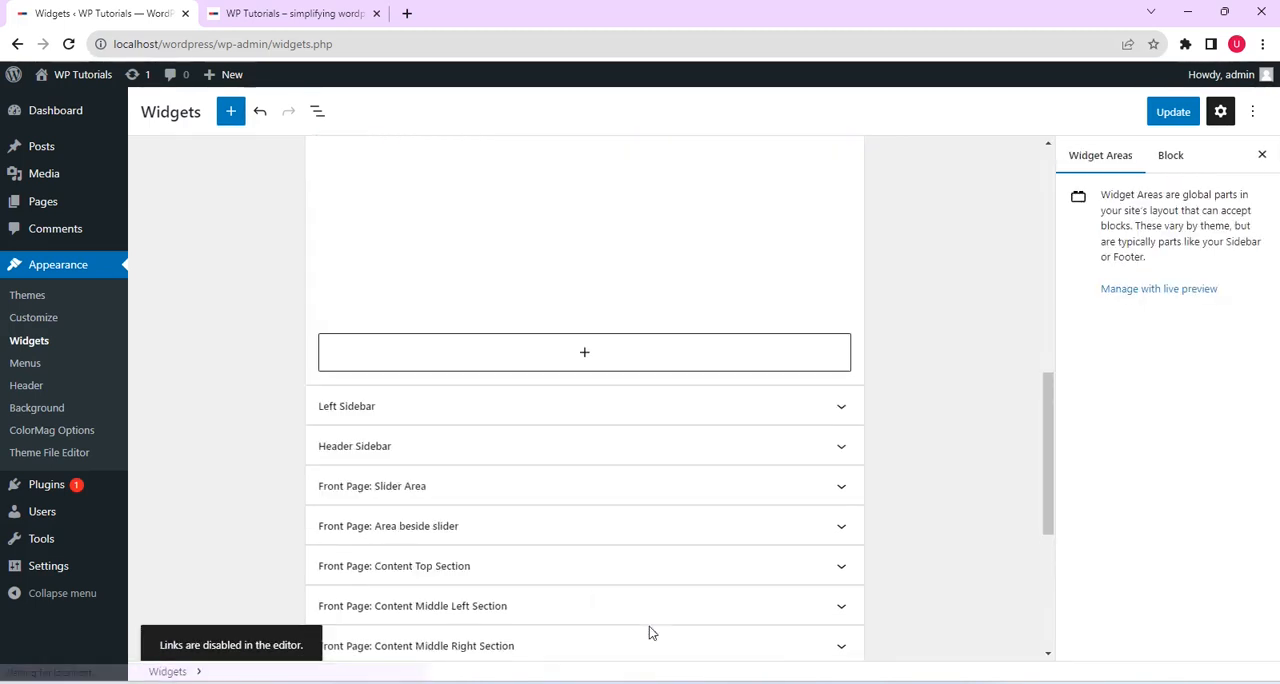
Add a Categories List block from the full block library below the YouTube video in the Right Sidebar area and save the widgets
drag(1041, 575, 1041, 548)
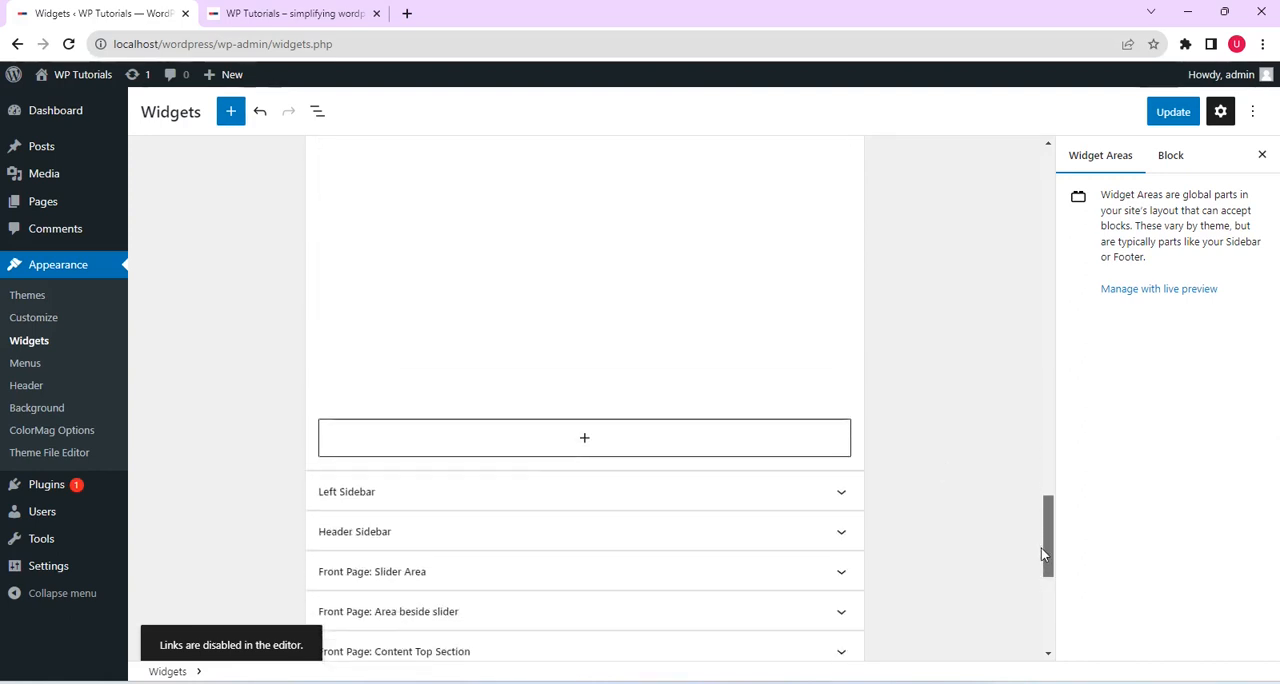
click(664, 432)
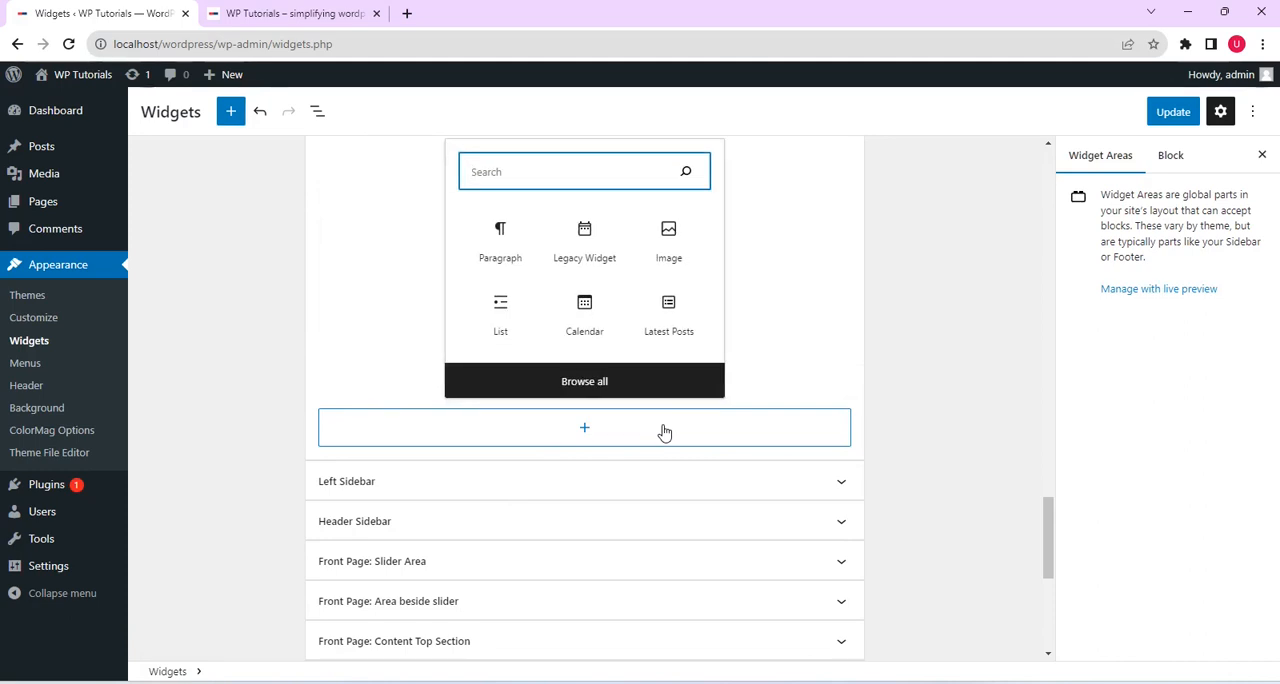
click(601, 386)
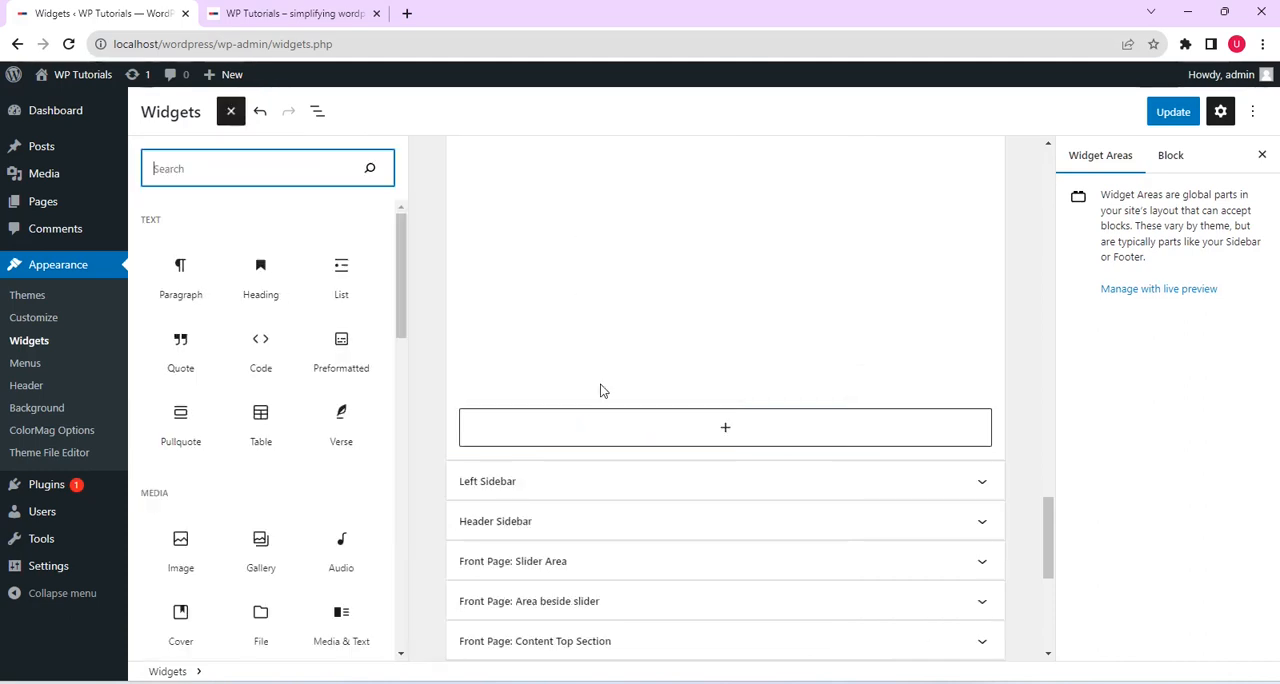
drag(415, 288, 417, 420)
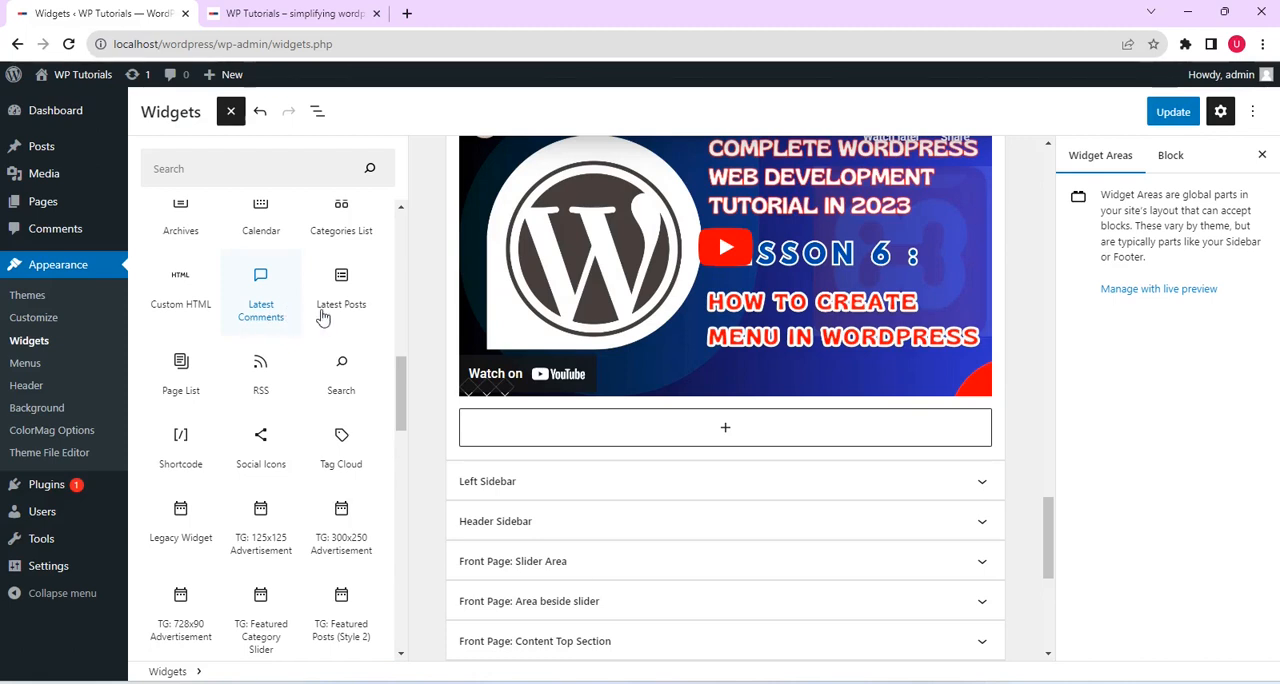
click(348, 230)
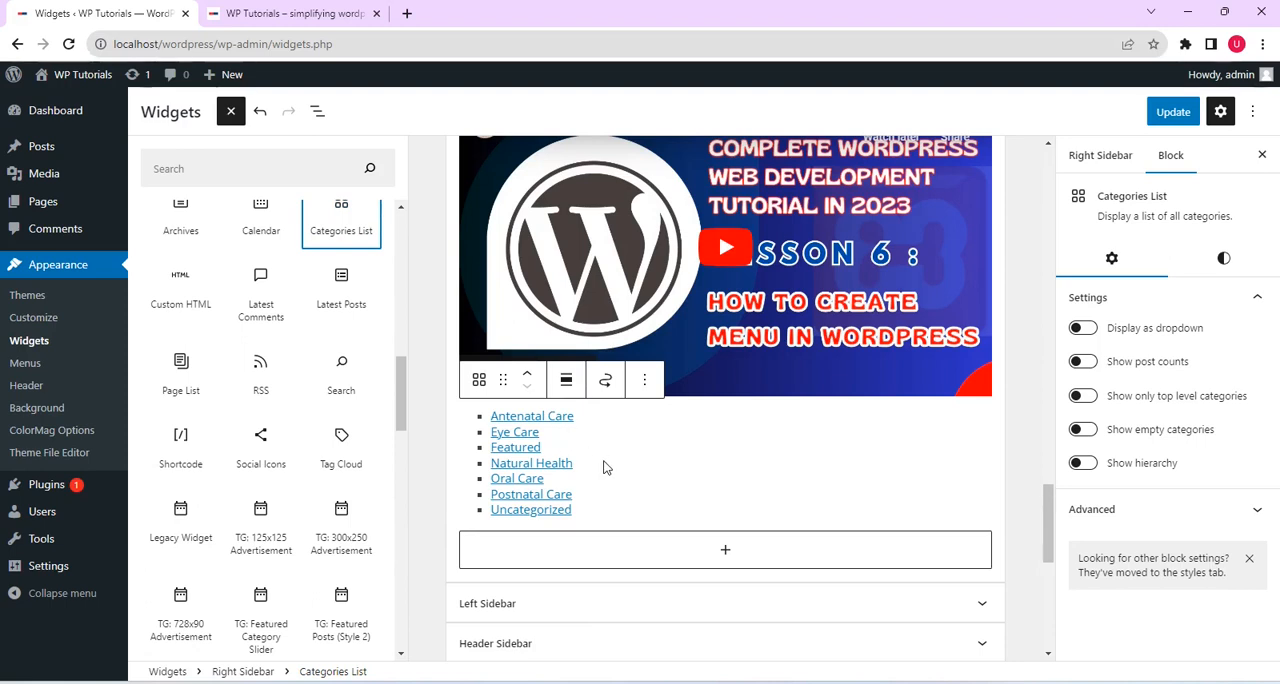
click(1173, 111)
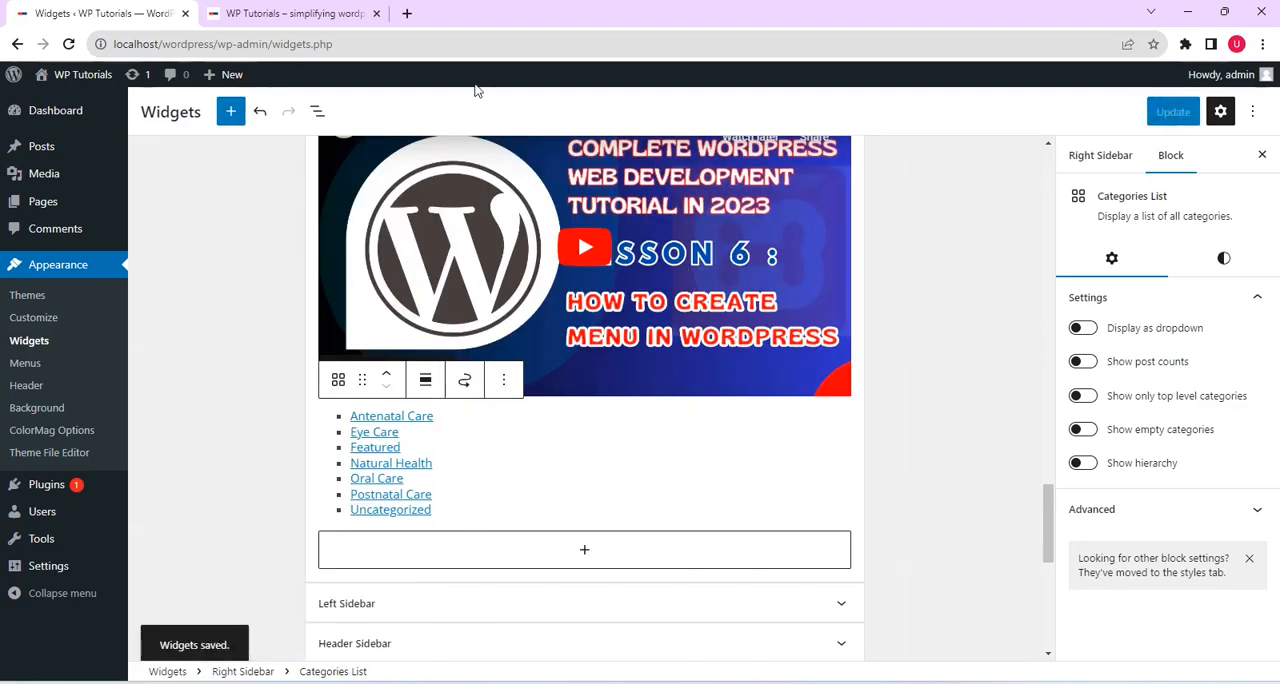
Reload the live front page and check the categories list below the YouTube video in its right sidebar
click(288, 13)
click(68, 44)
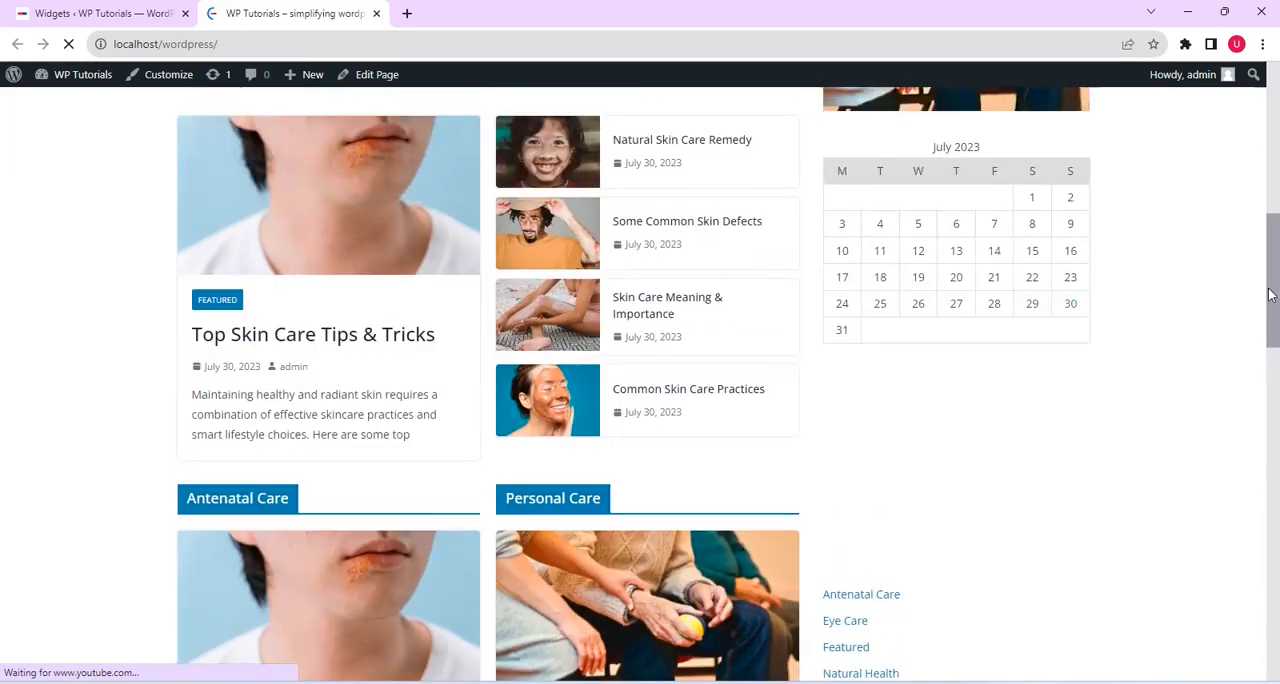
scroll(1270, 278, up, 2)
scroll(1268, 278, down, 4)
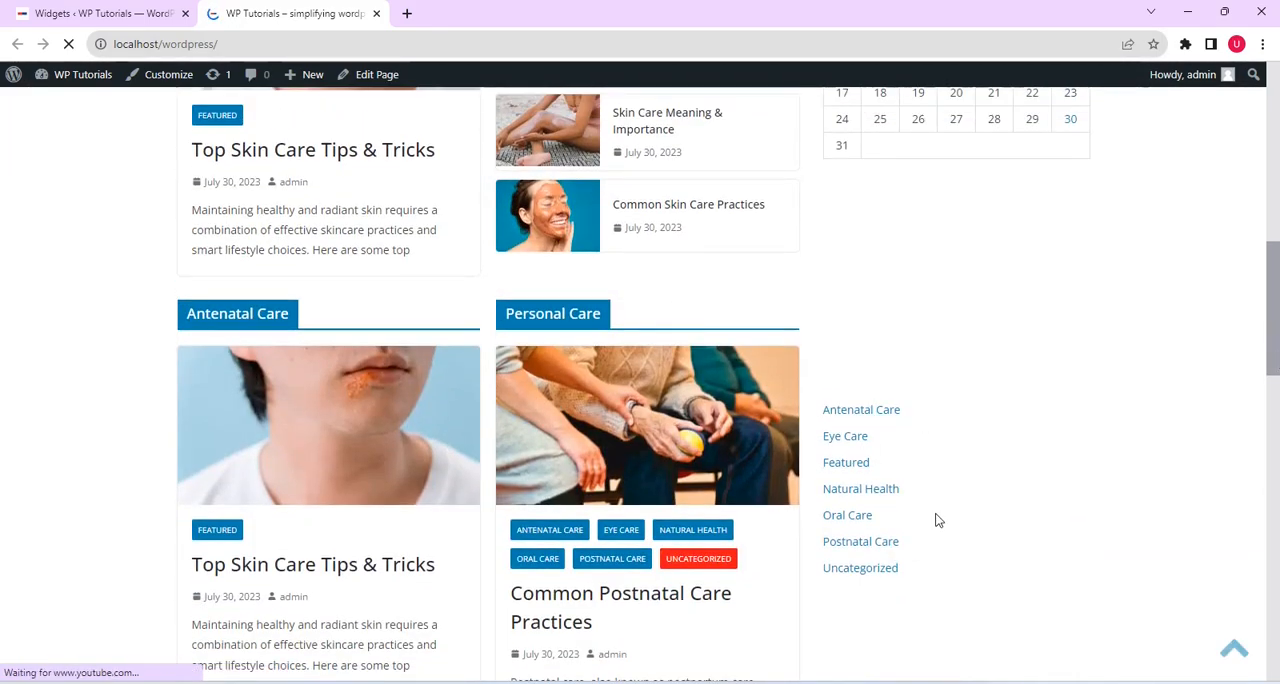
Go back to the Widgets editor and add a Gallery block from the full block library below the Right Sidebar's categories list
key(ctrl+Page_Up)
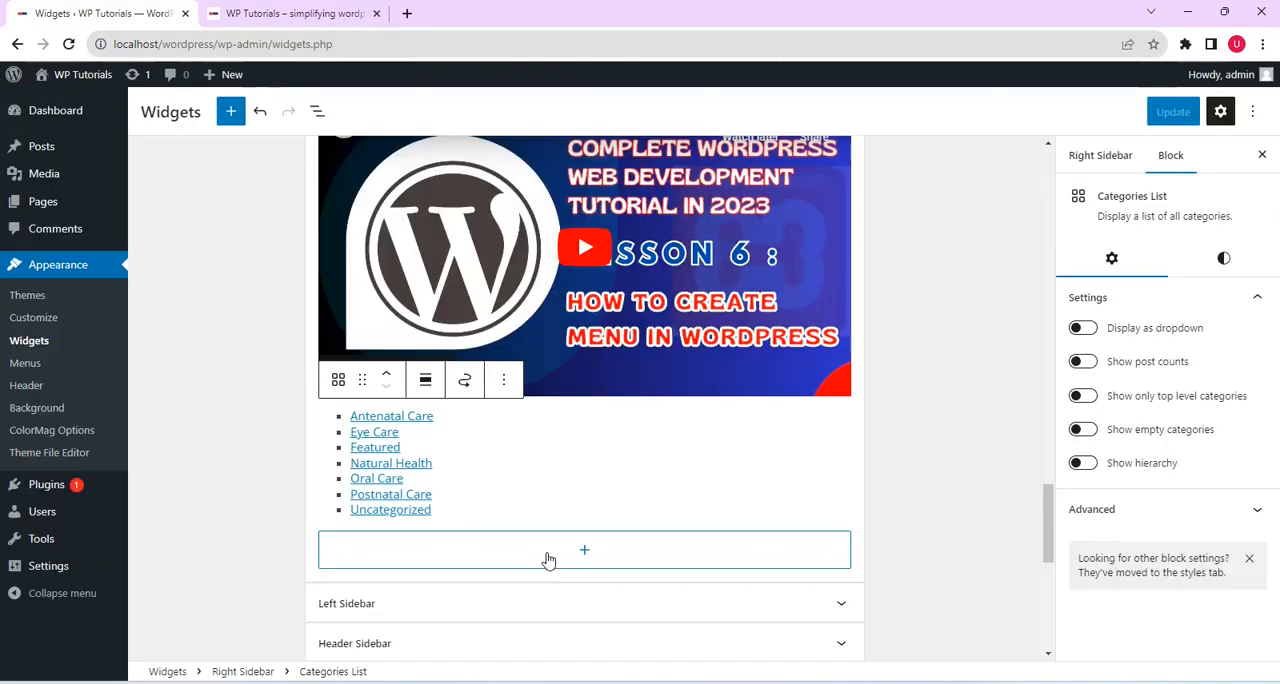
click(548, 552)
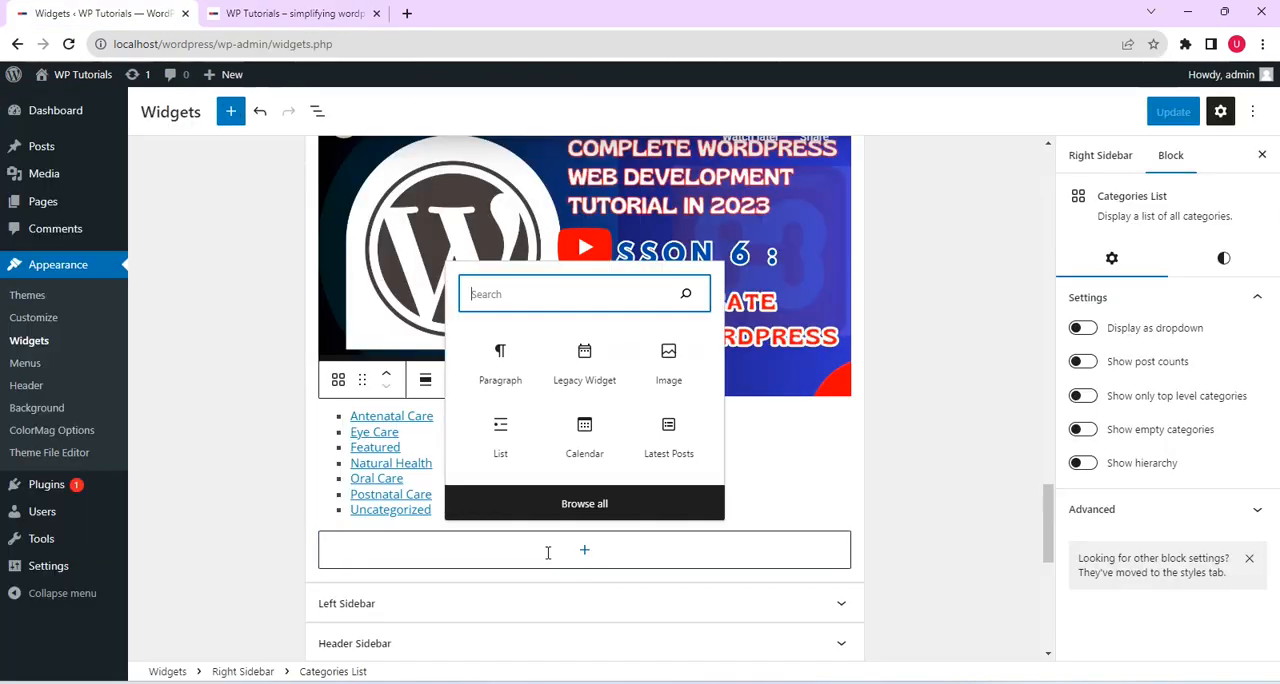
click(636, 505)
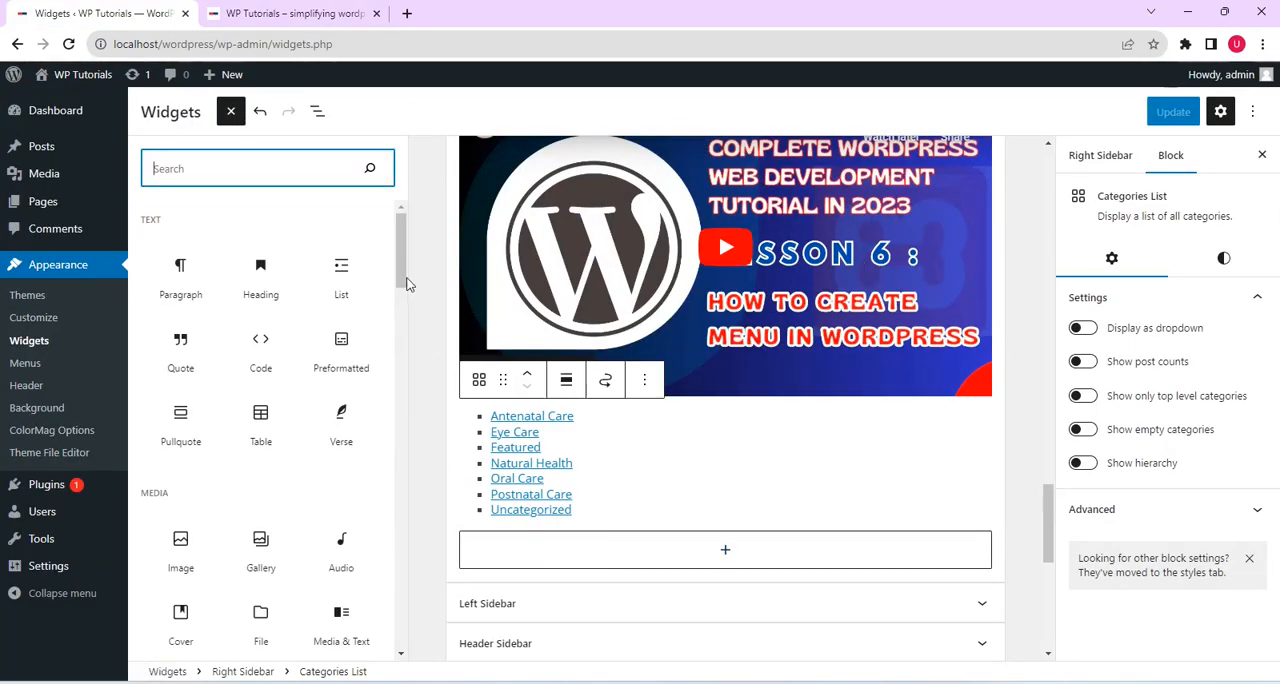
drag(406, 285, 406, 316)
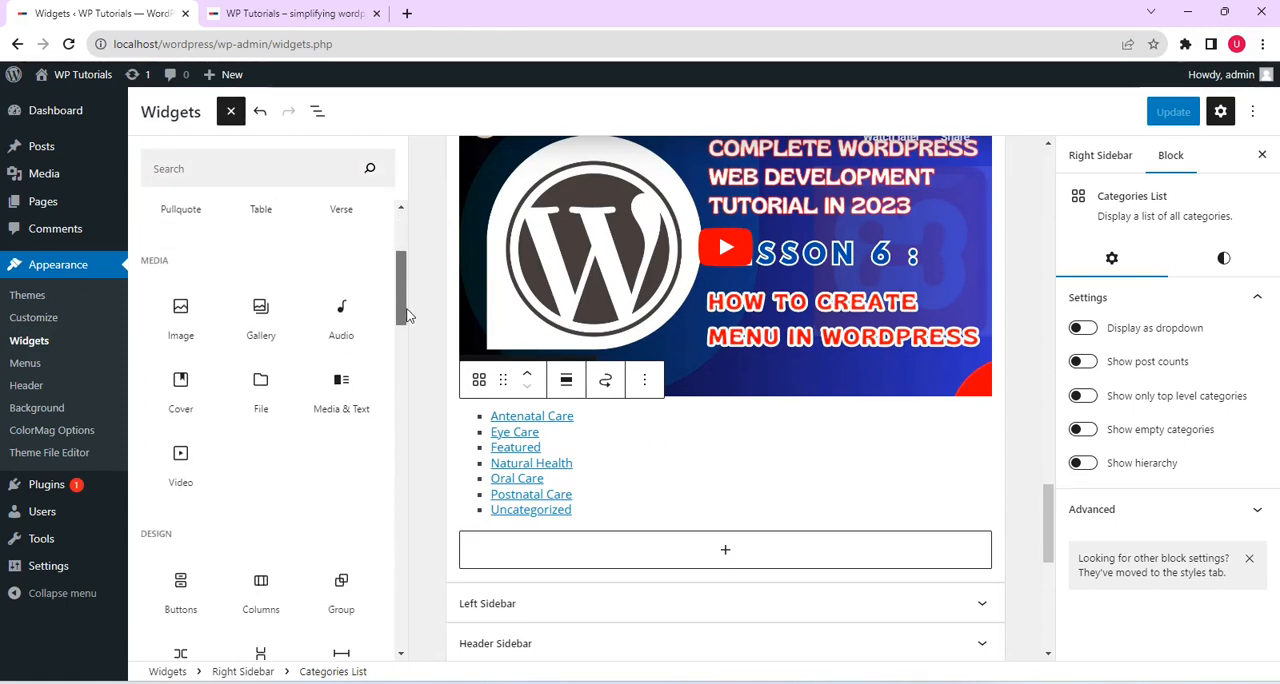
click(276, 310)
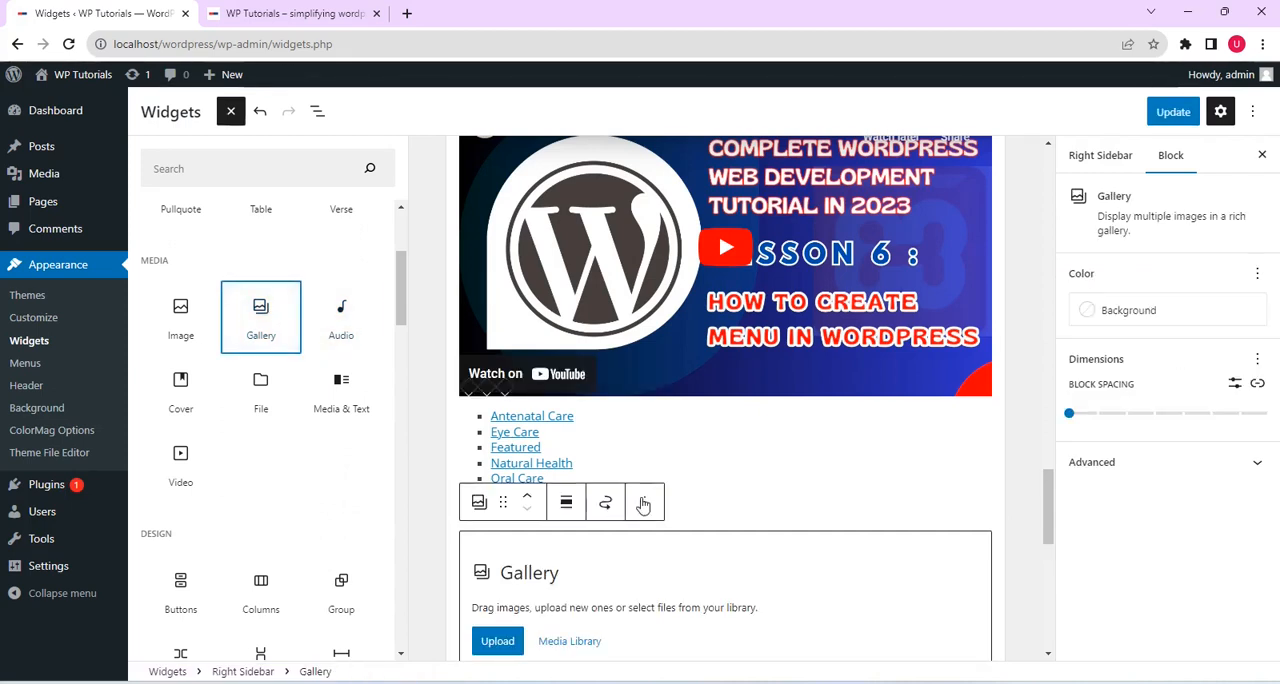
click(566, 646)
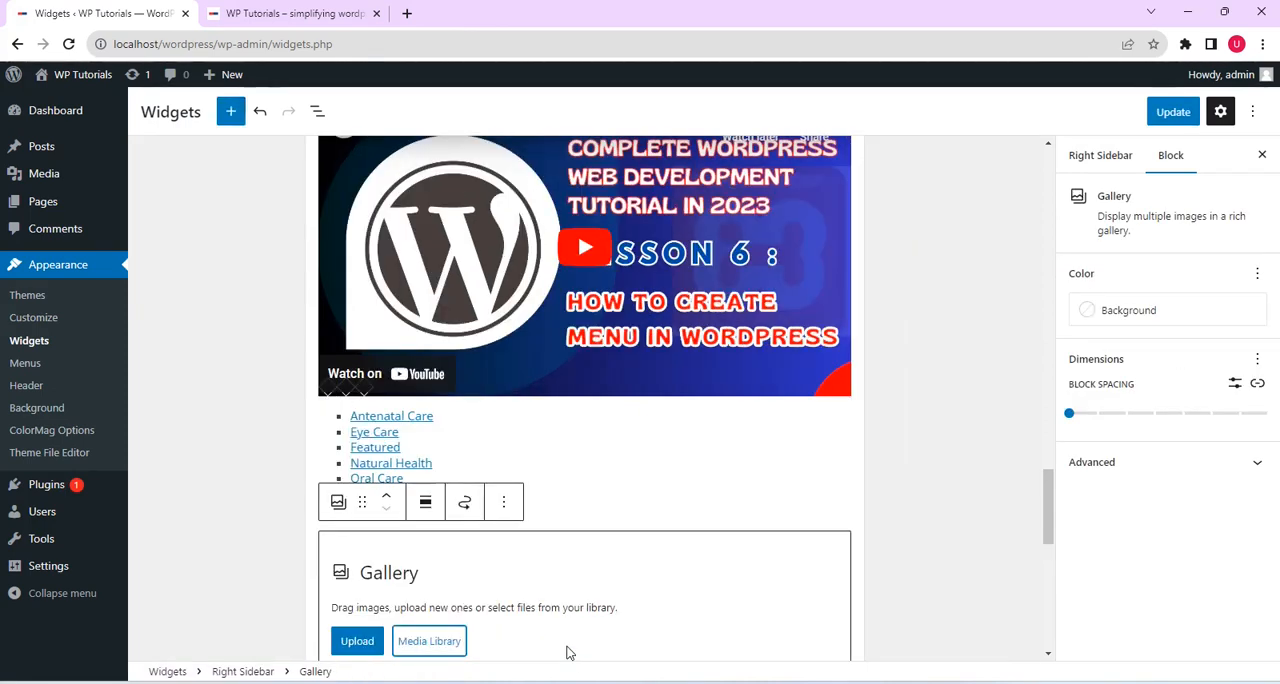
drag(1043, 497, 1047, 537)
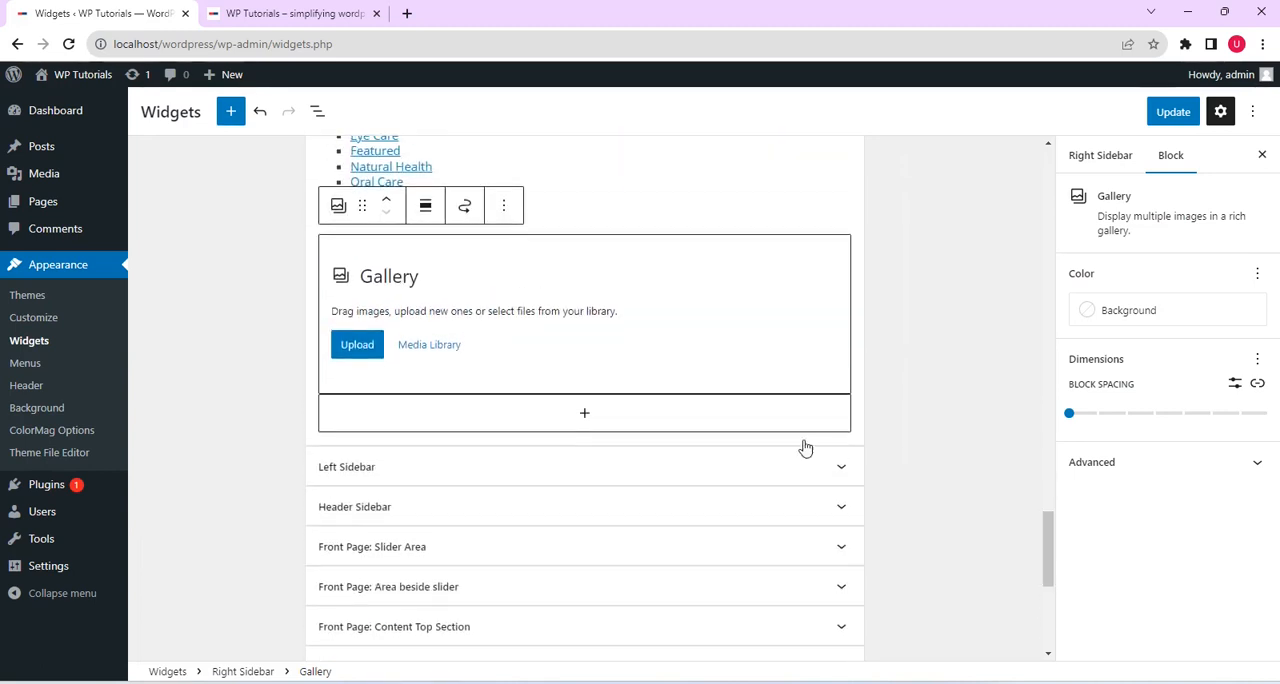
Fill the gallery with the media library's five second-row photos plus the man in the hat, insert it and save the widgets
click(446, 346)
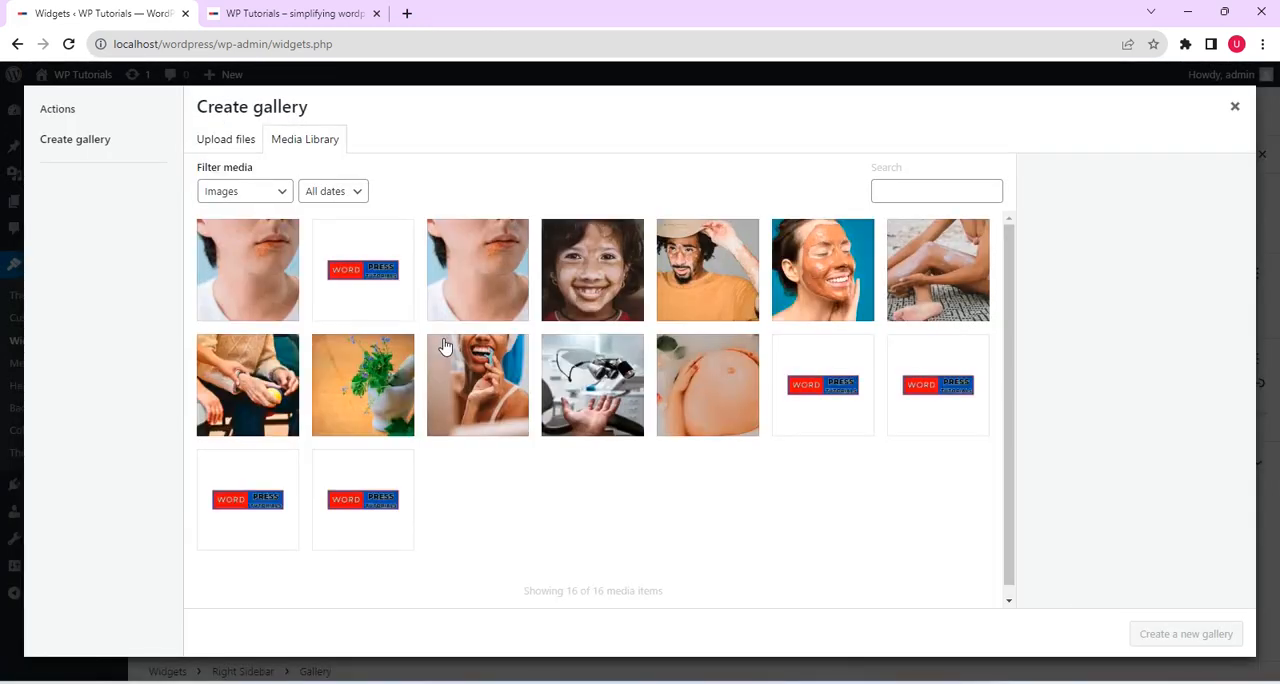
click(280, 387)
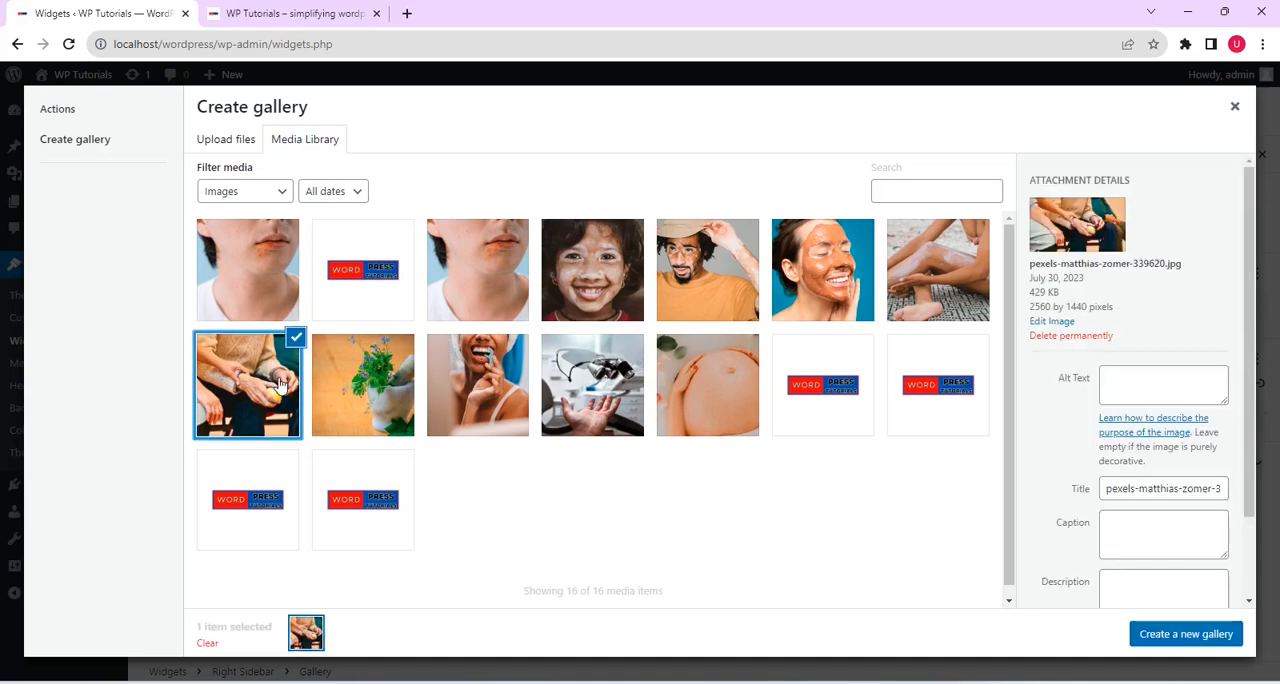
click(344, 392)
click(508, 390)
click(577, 390)
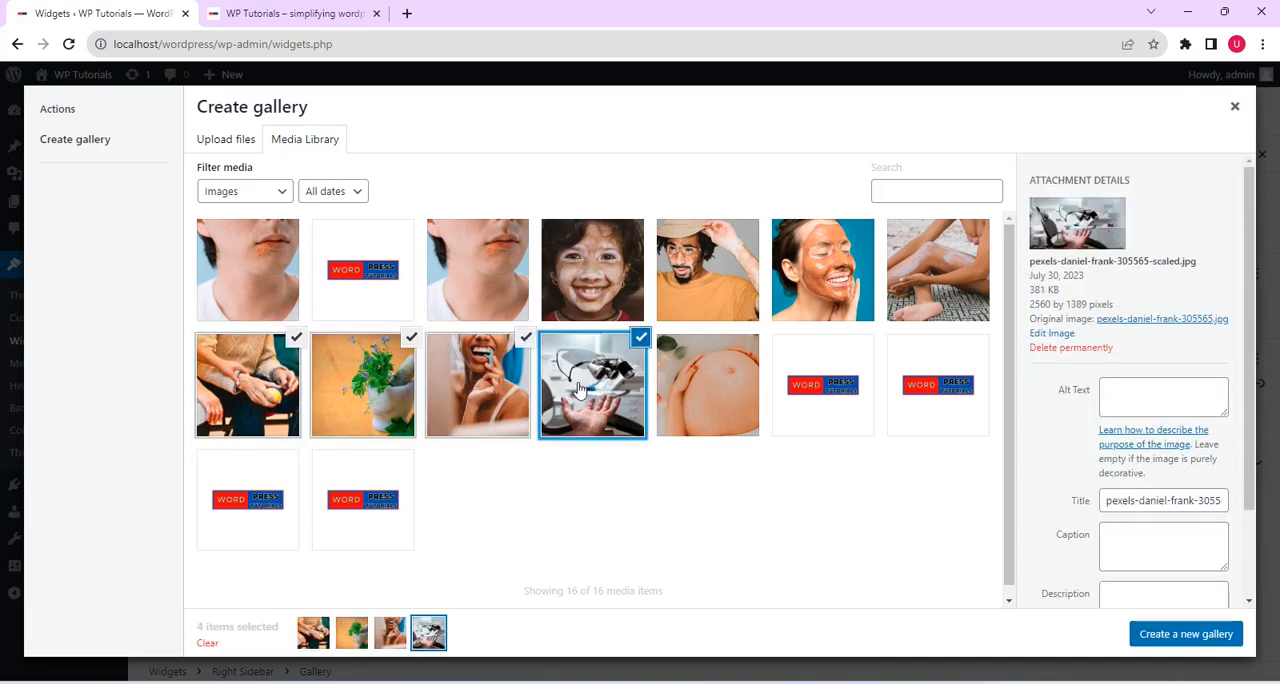
click(702, 386)
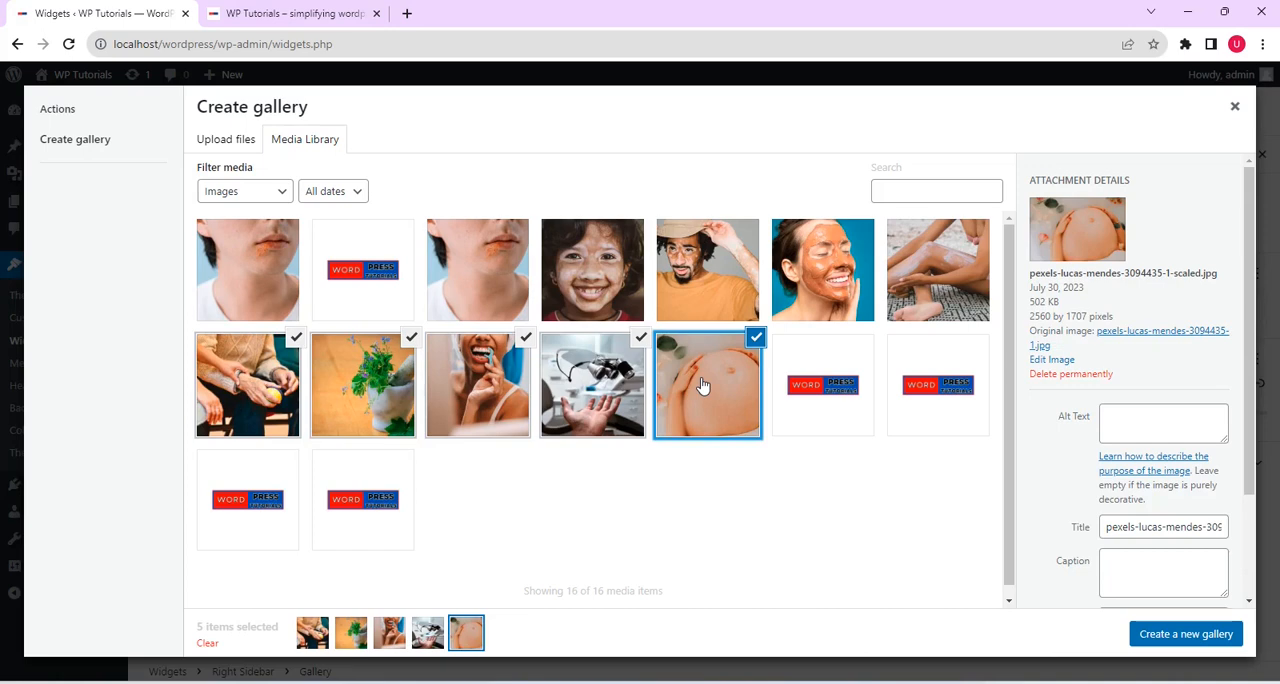
click(701, 286)
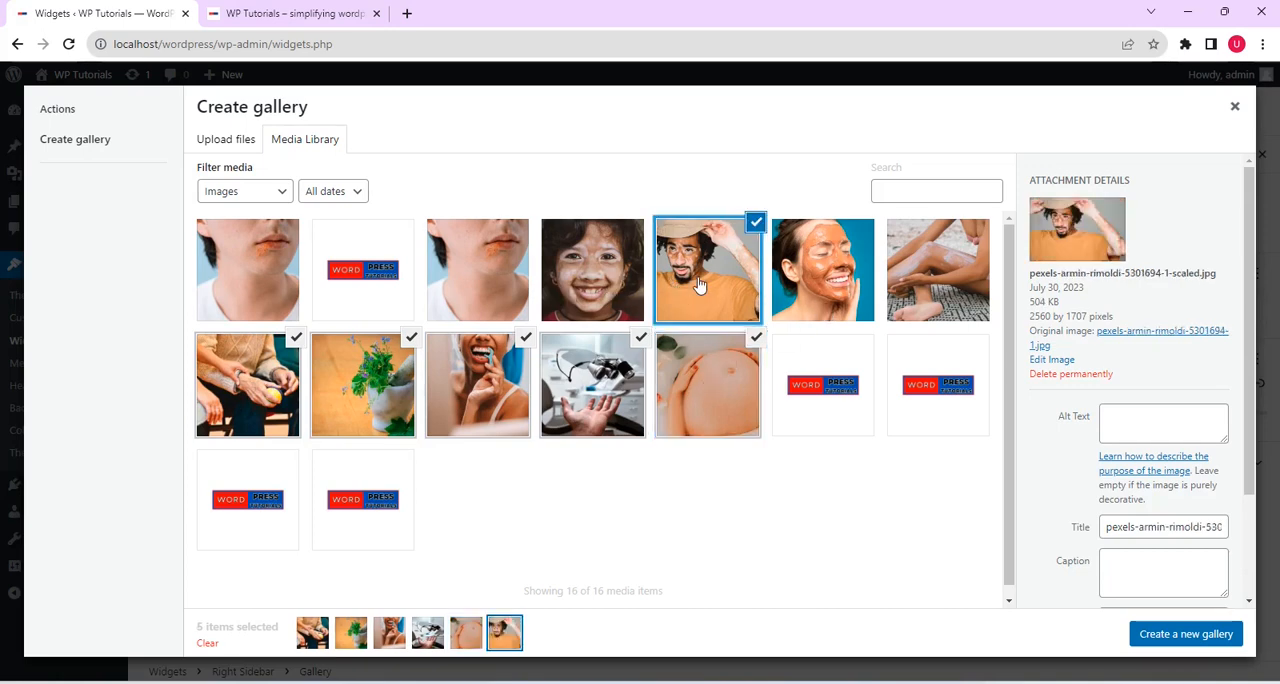
click(1191, 635)
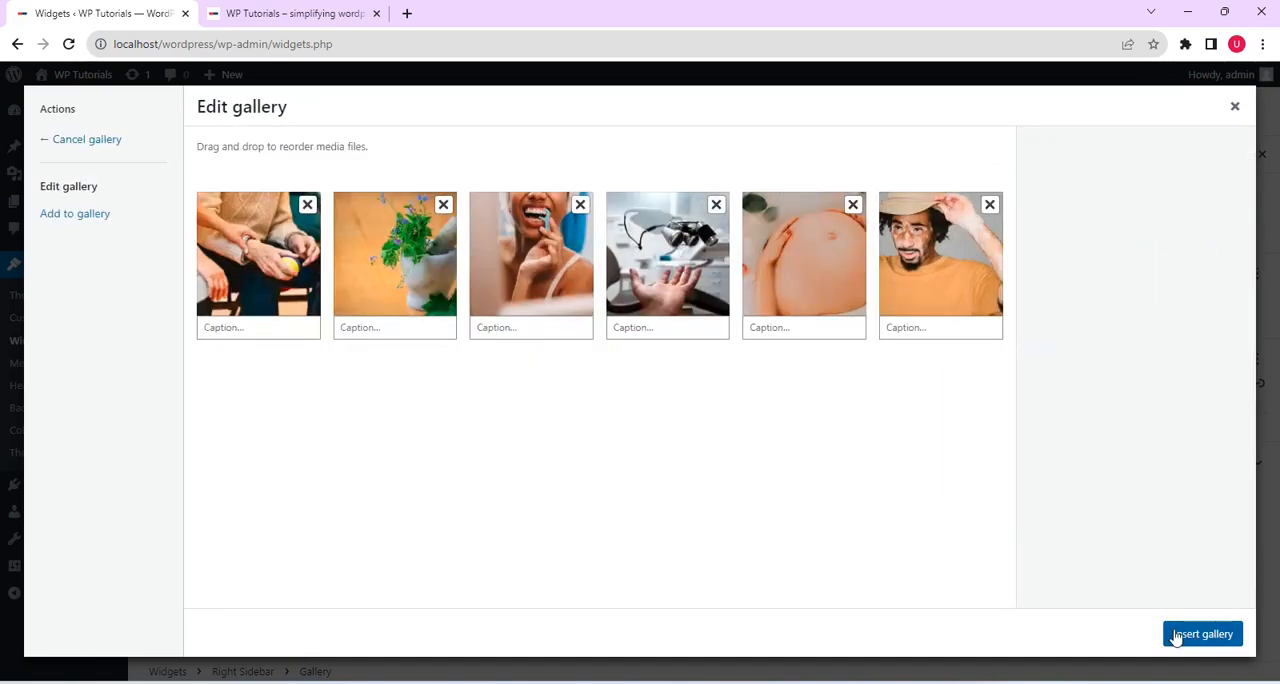
click(1194, 637)
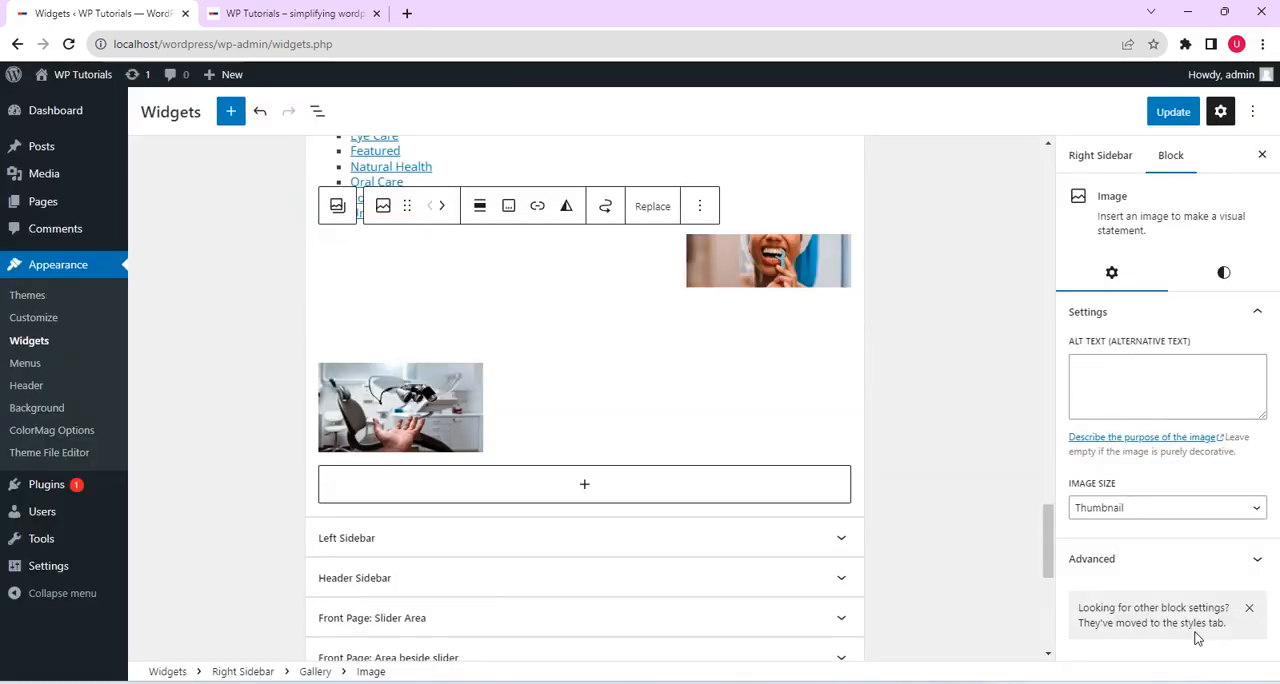
click(937, 453)
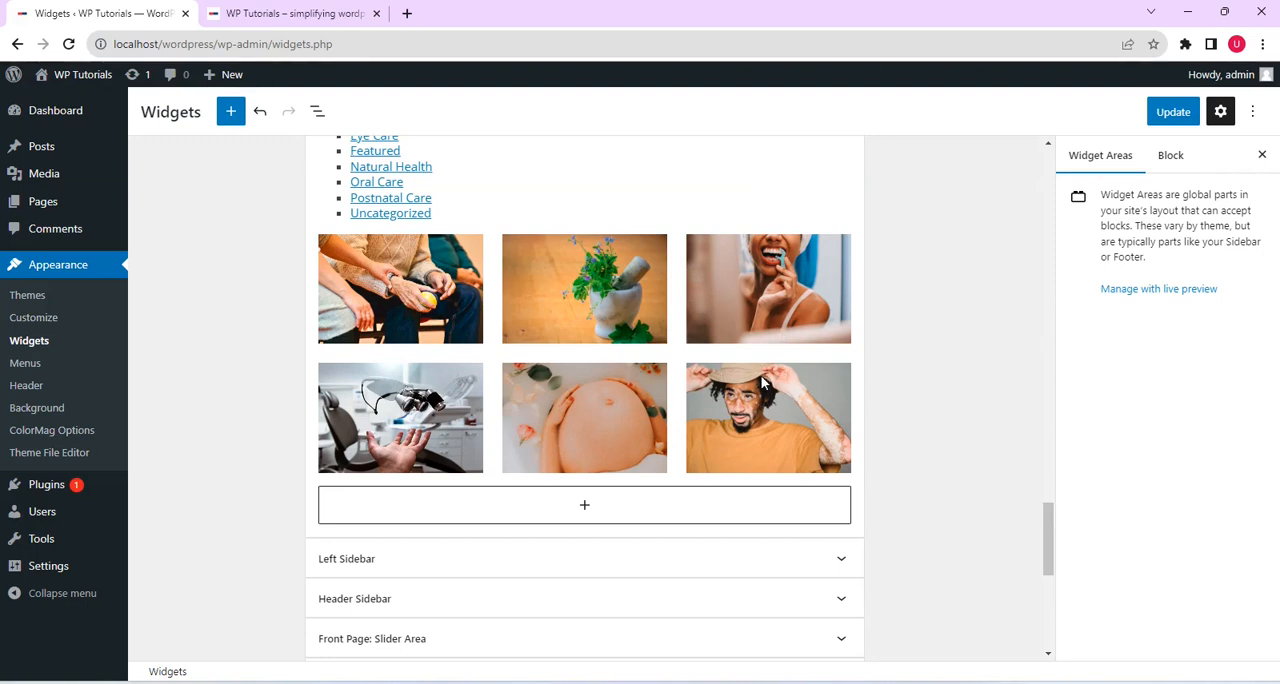
click(1187, 112)
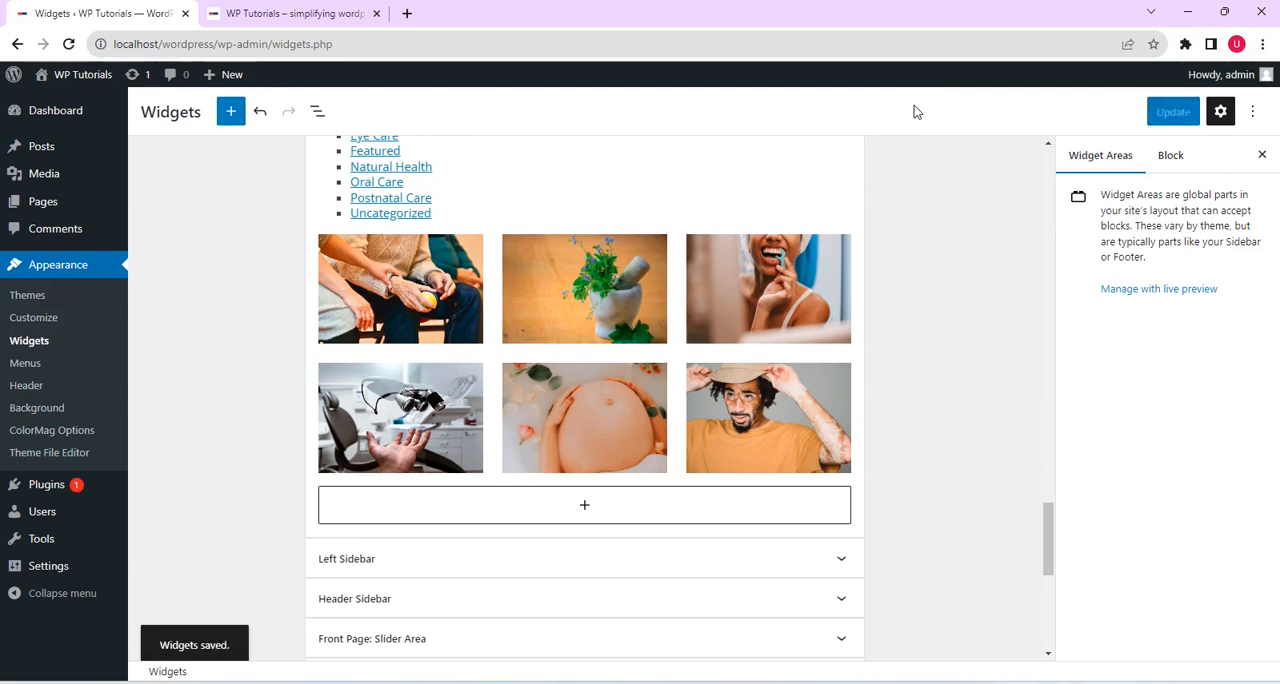
Reload the live front page and check the image gallery below the categories in its right sidebar
click(320, 14)
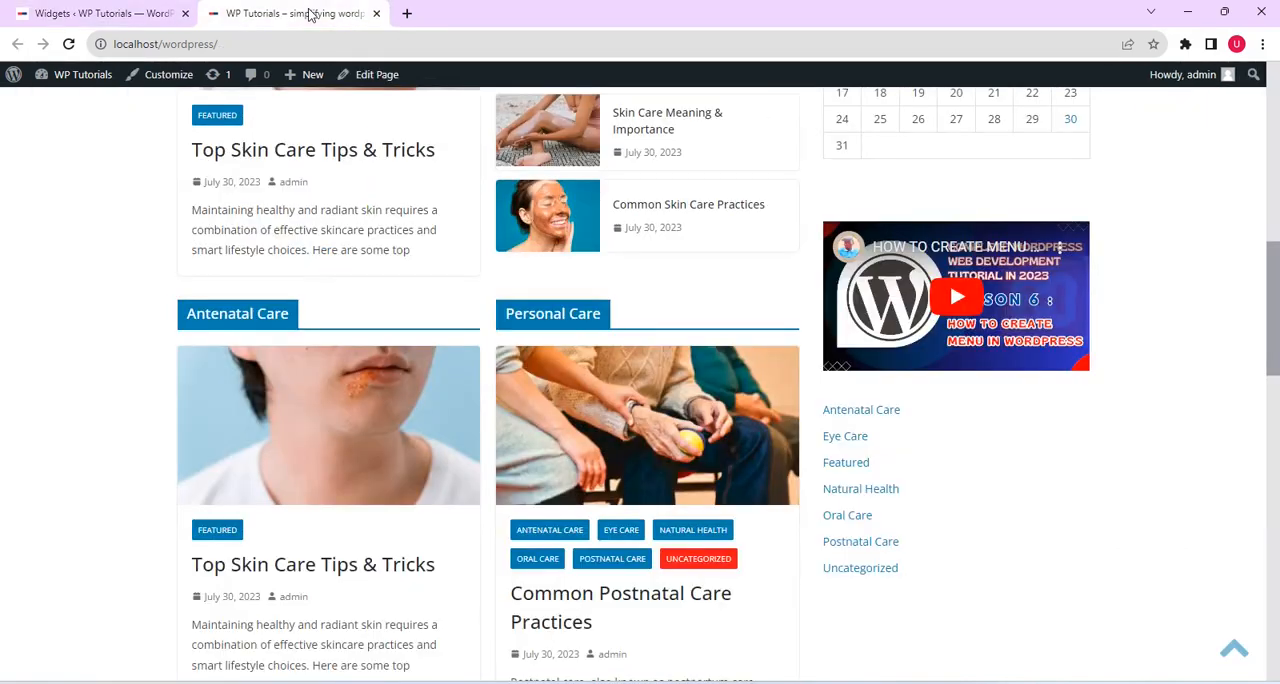
click(69, 46)
scroll(440, 320, down, 3)
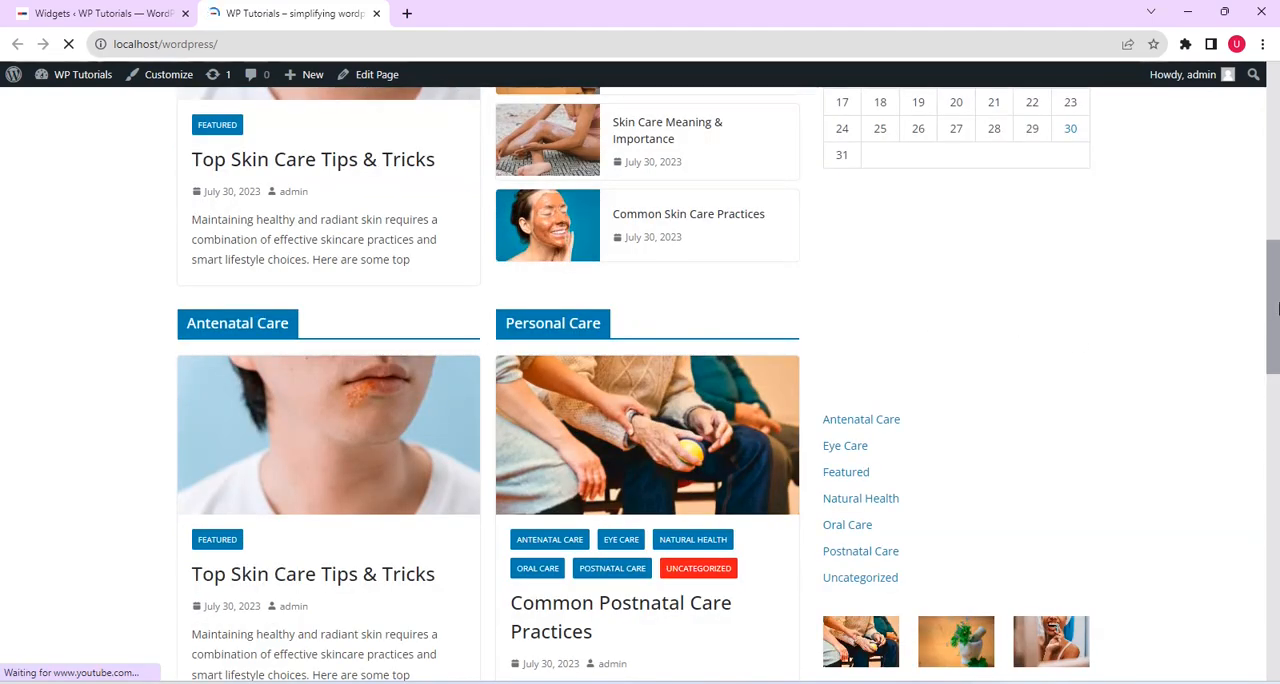
drag(1277, 282, 1277, 368)
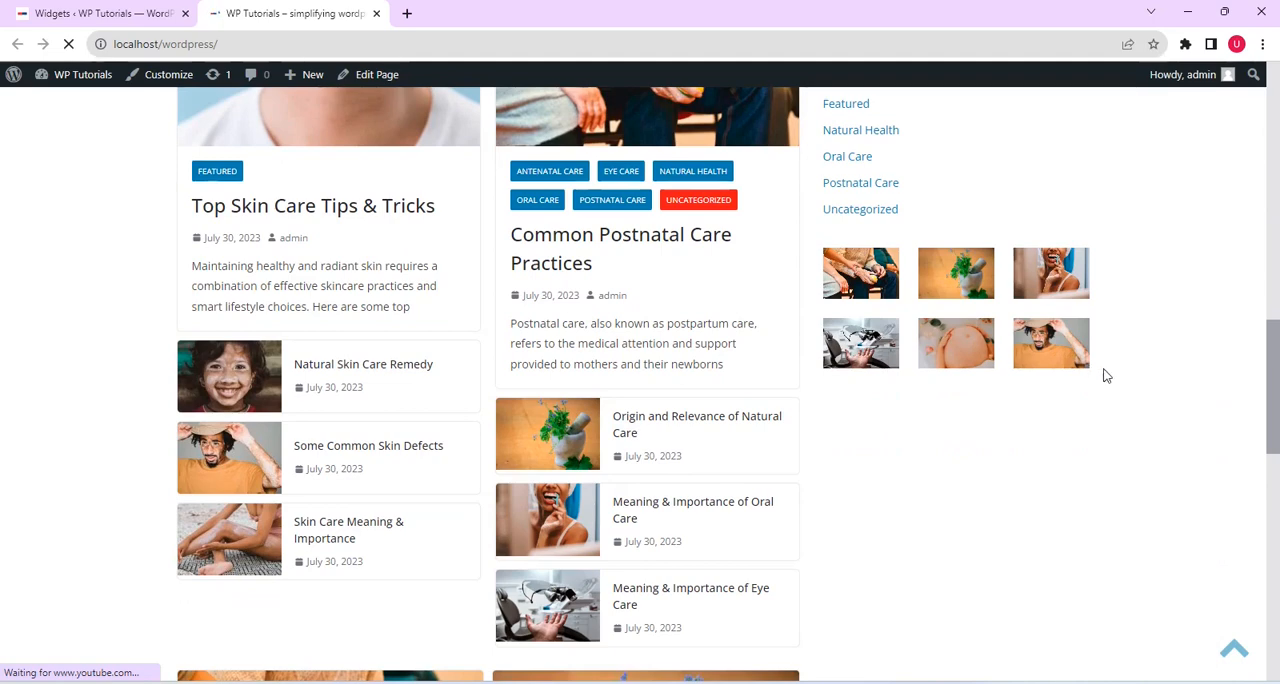
drag(1270, 403, 1275, 444)
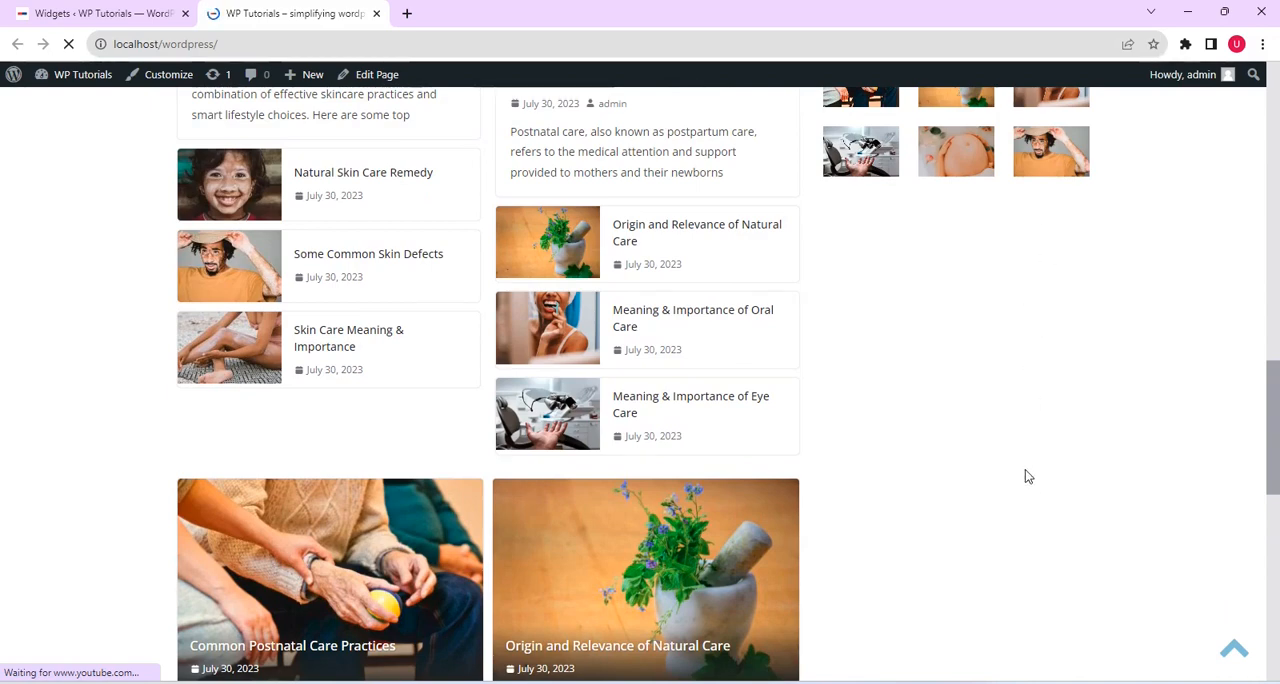
Return to the Widgets editor and add a Meta widget from the full block library below the Right Sidebar's gallery
click(130, 13)
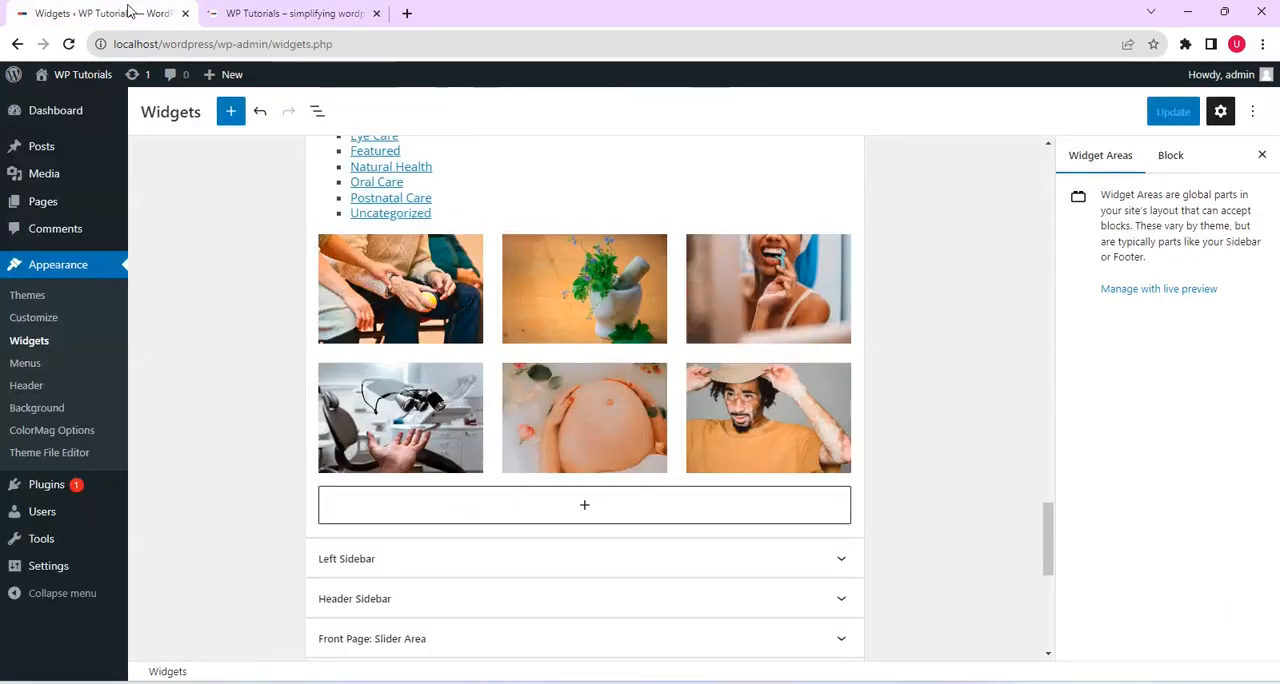
scroll(720, 371, down, 1)
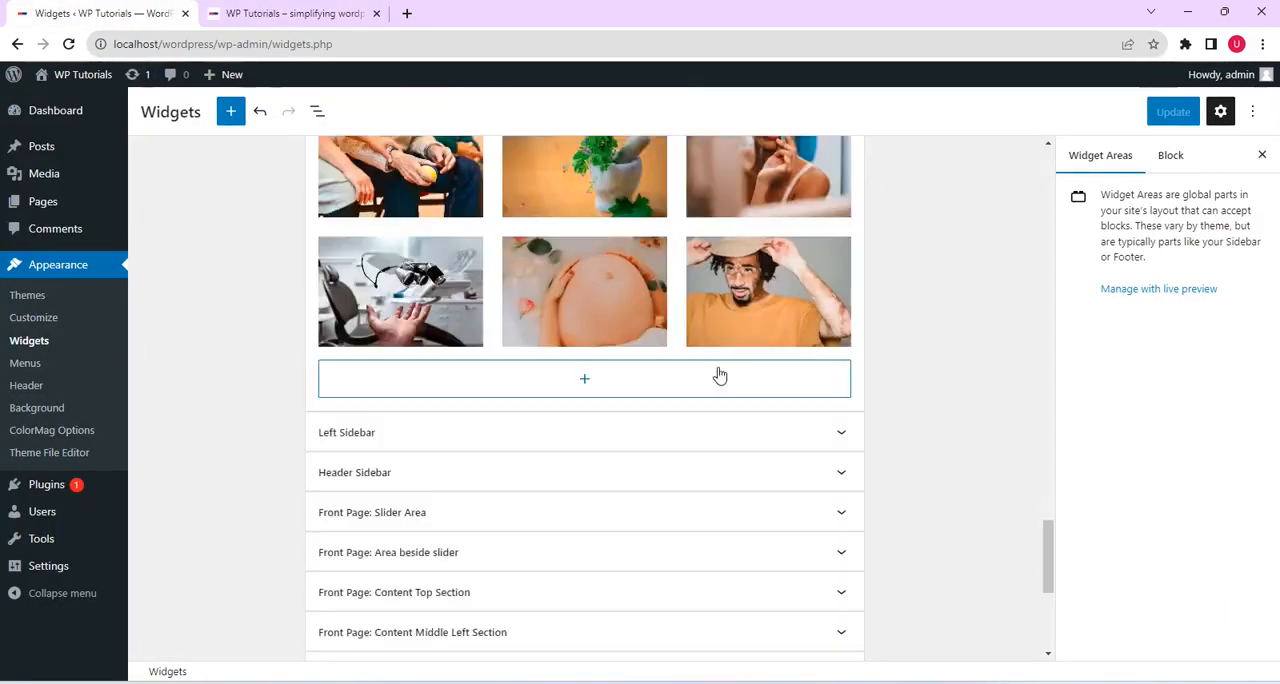
click(720, 375)
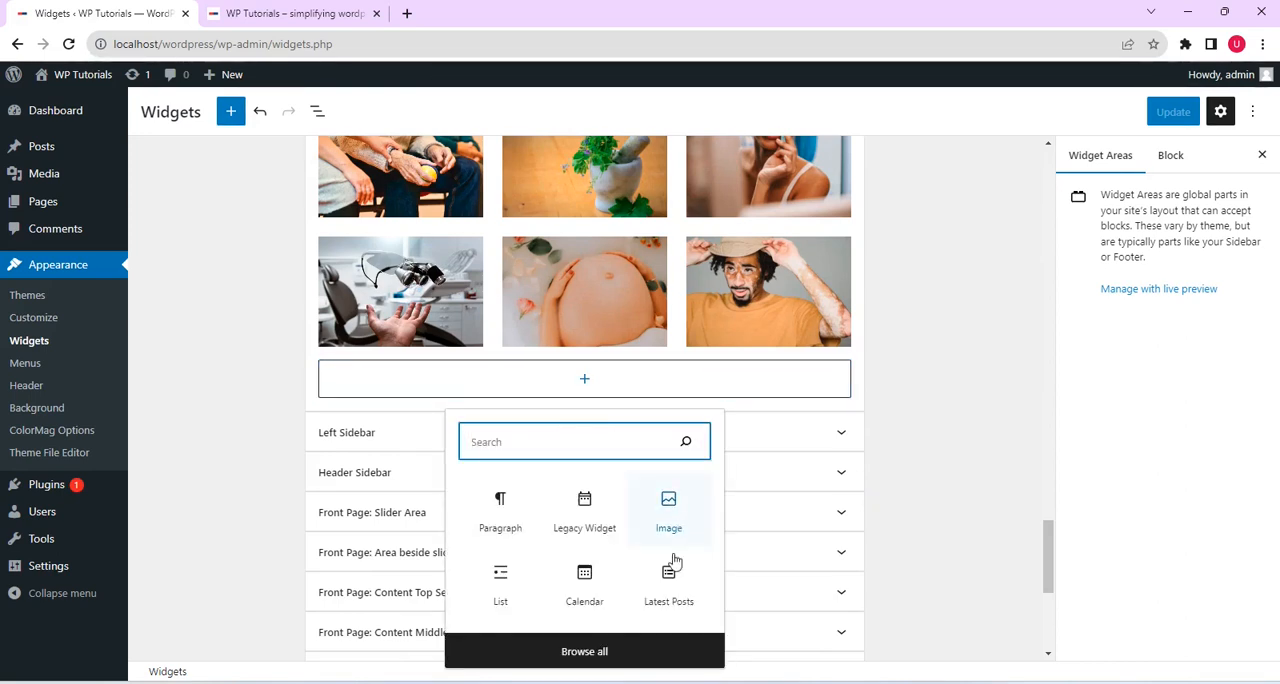
click(645, 651)
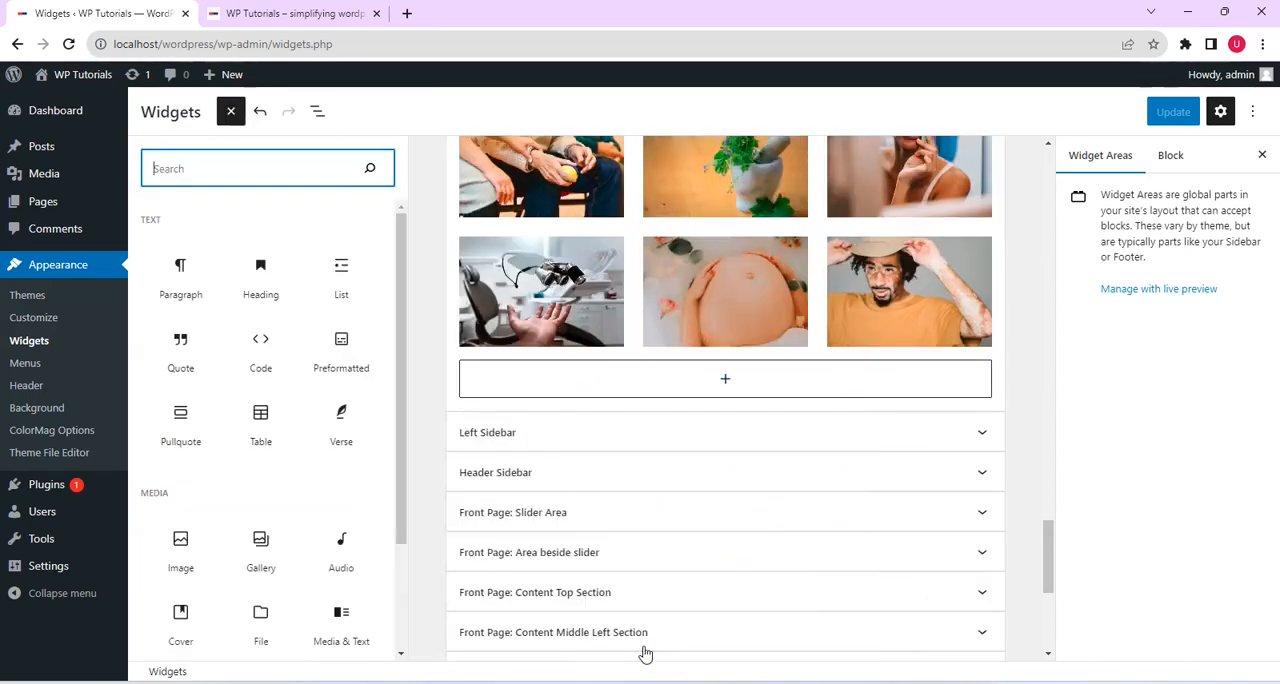
scroll(361, 303, down, 10)
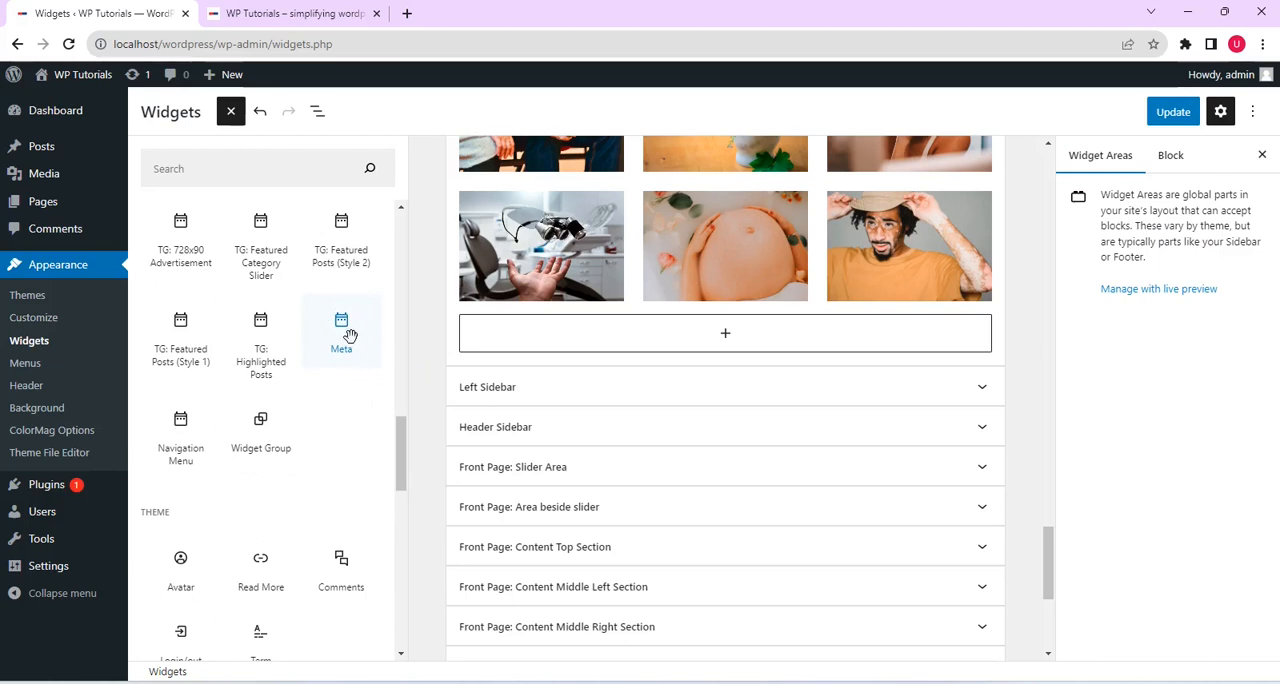
click(343, 323)
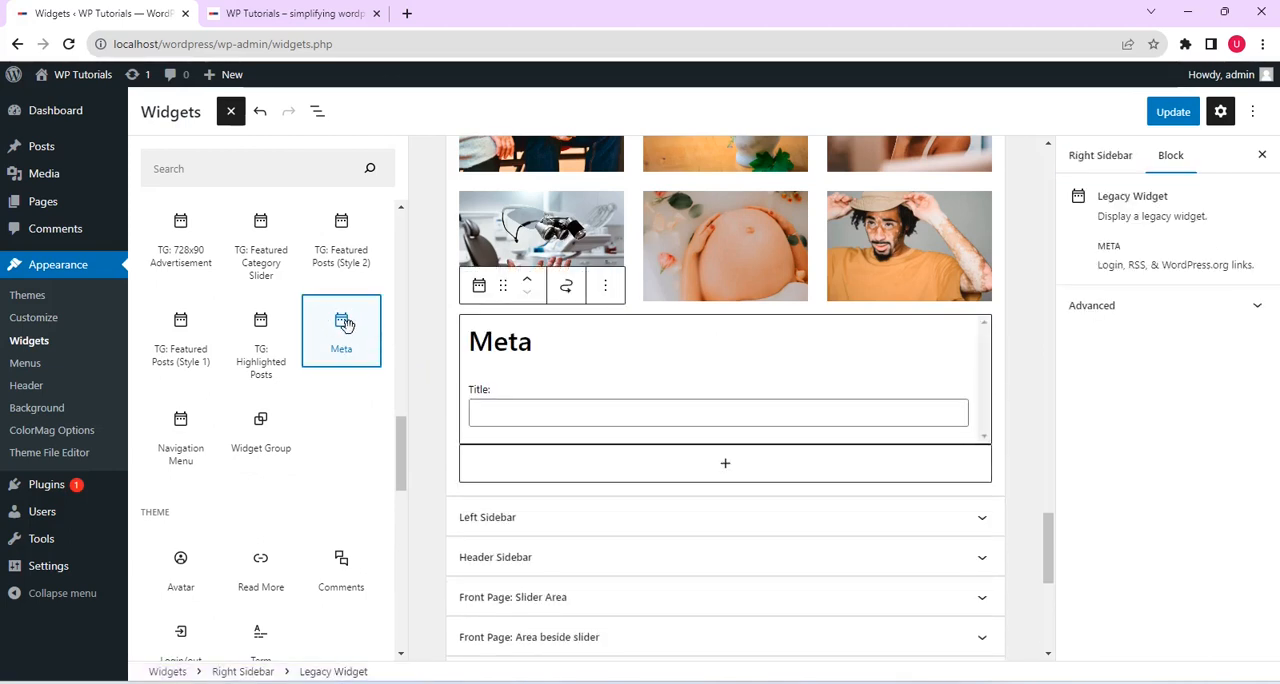
Title the Meta widget "Site Meta" and save the widgets
click(669, 415)
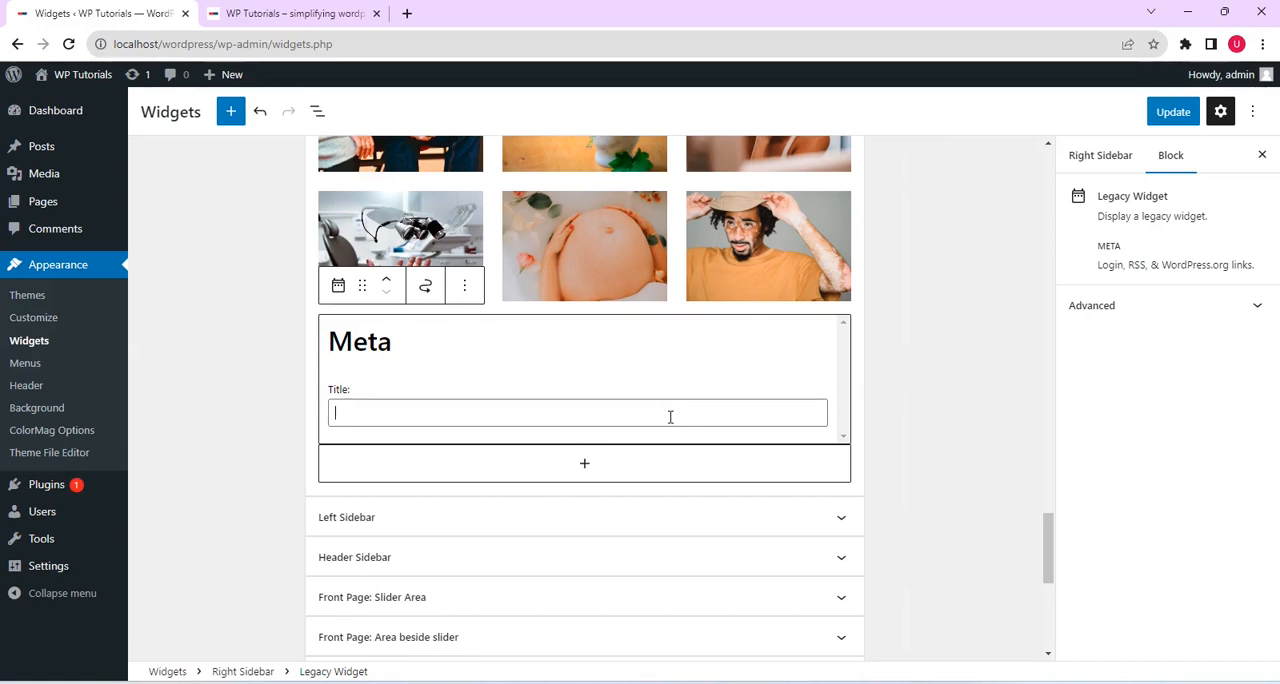
text(Site Meta)
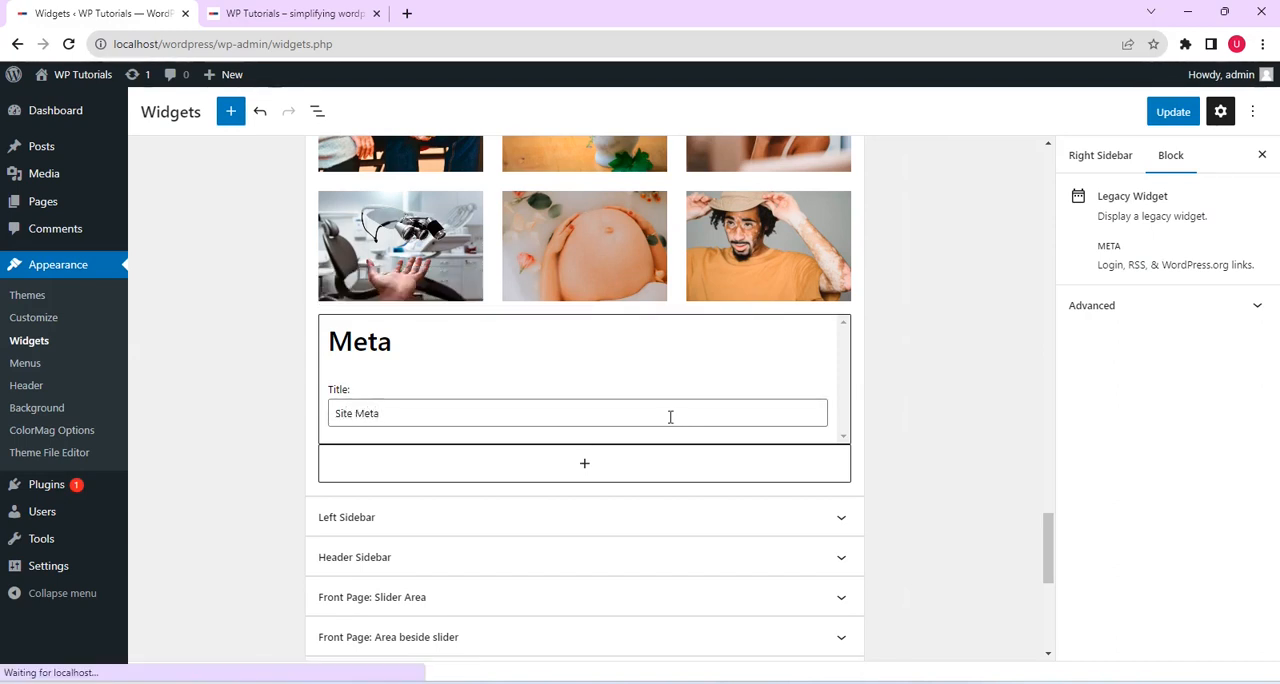
click(1170, 113)
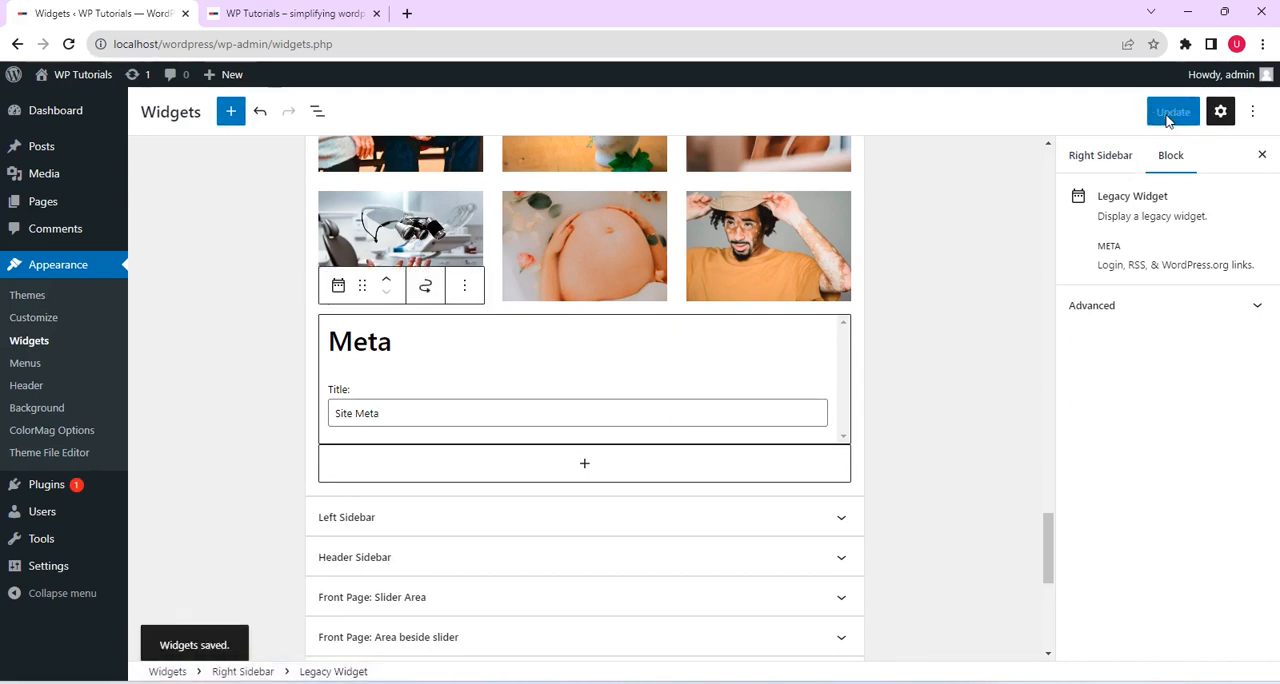
Reload the live front page and review its right sidebar widgets, from the calendar to the Site Meta links
click(322, 14)
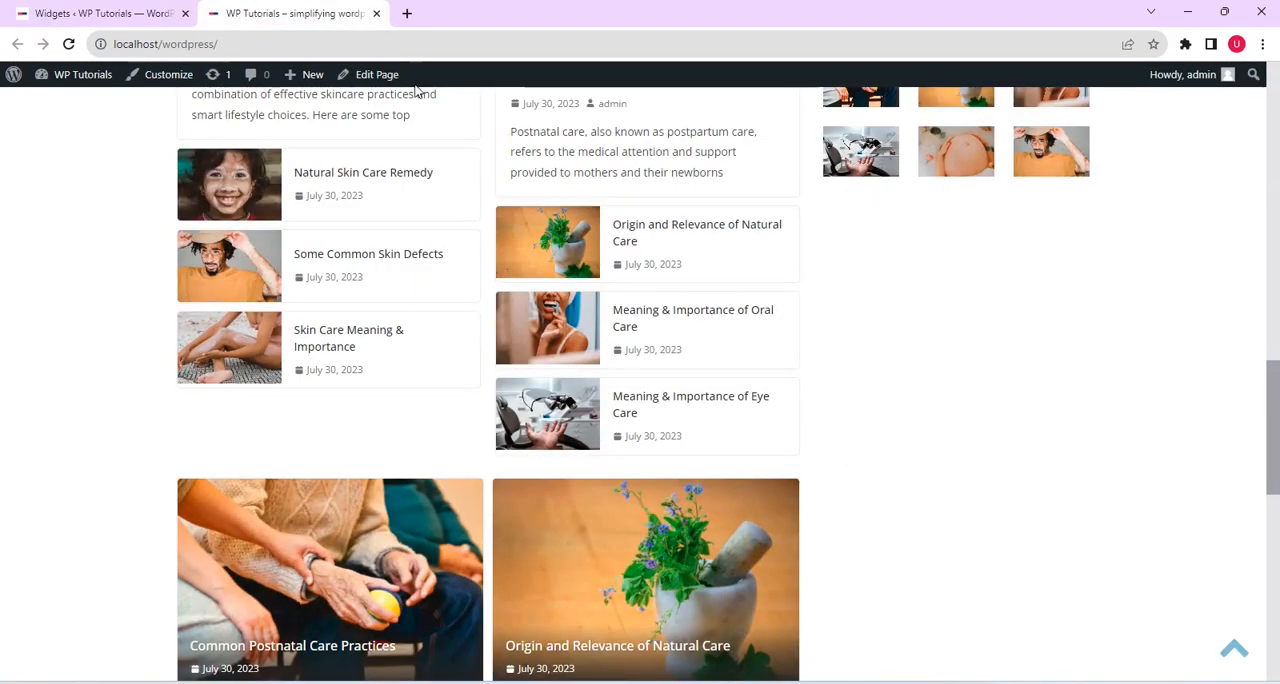
click(68, 44)
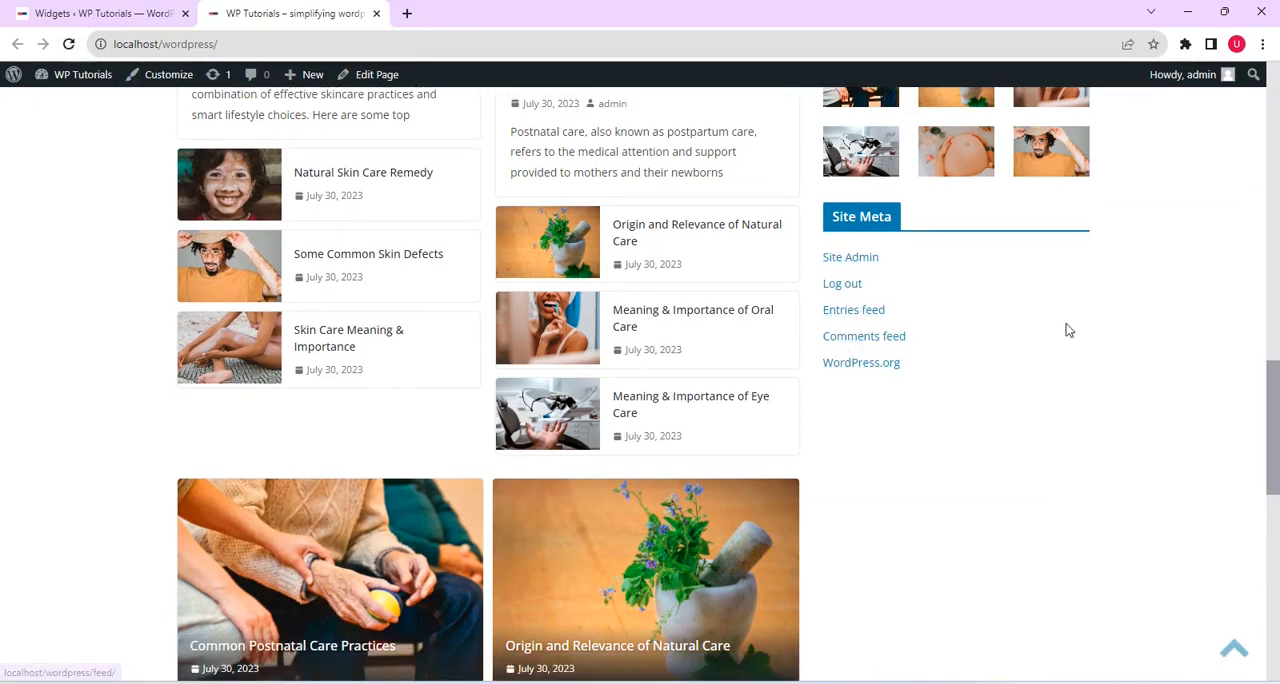
drag(1277, 453, 1249, 245)
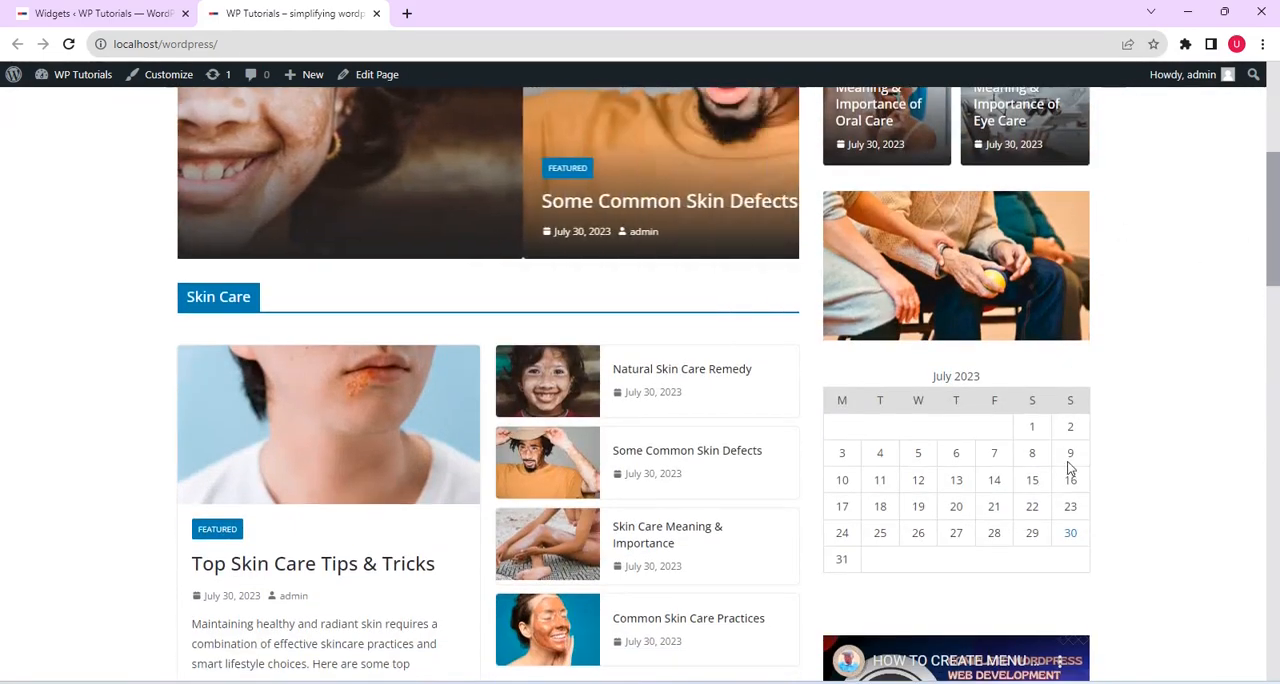
scroll(1187, 286, down, 5)
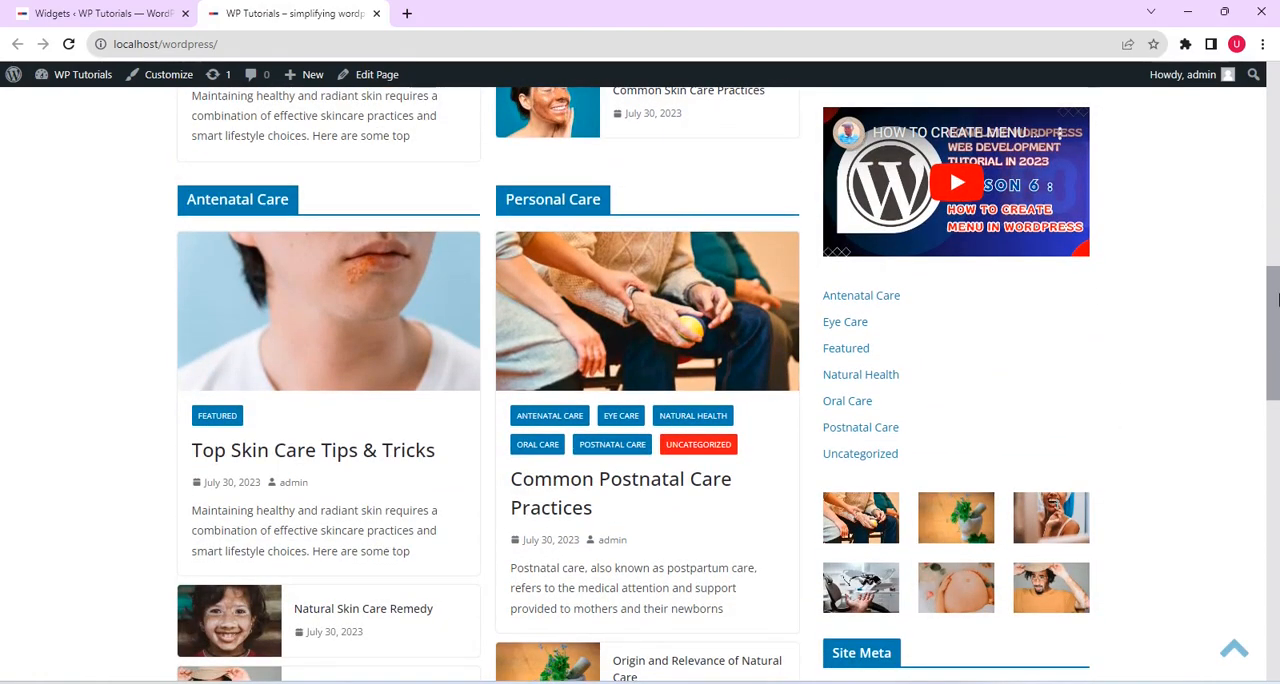
Log out of the admin account from the live front page
drag(1277, 300, 1232, 76)
mouse_move(1228, 75)
click(1128, 155)
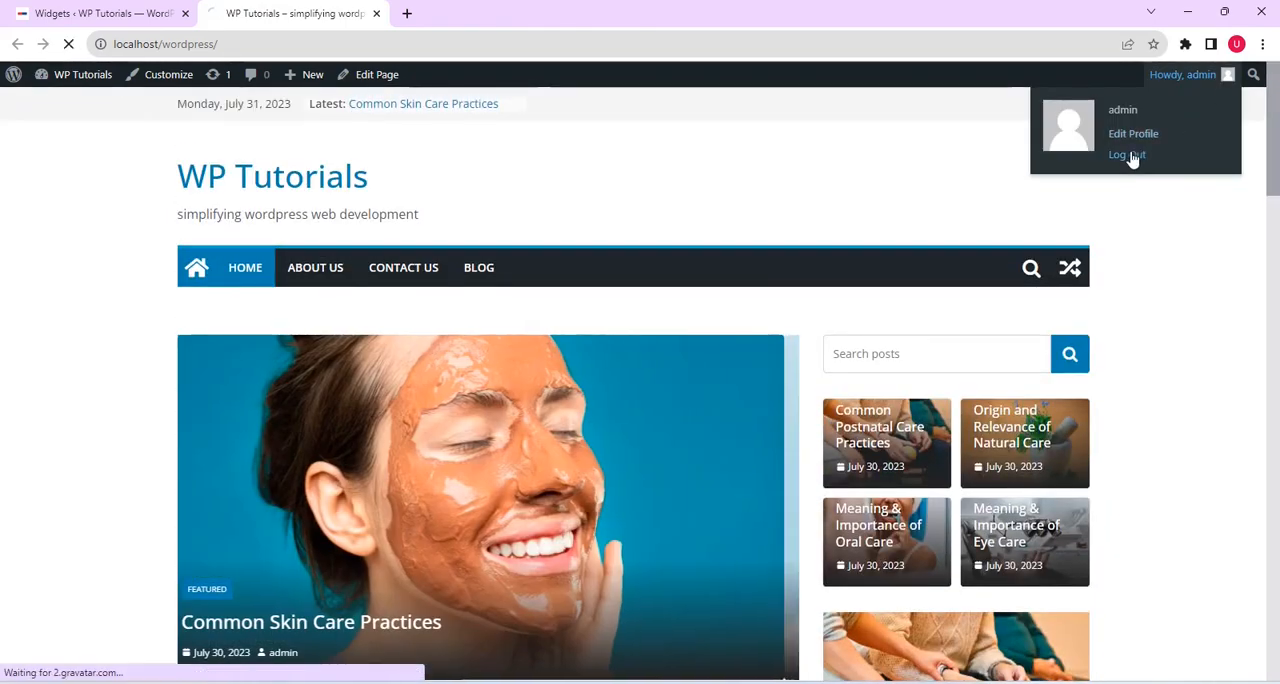